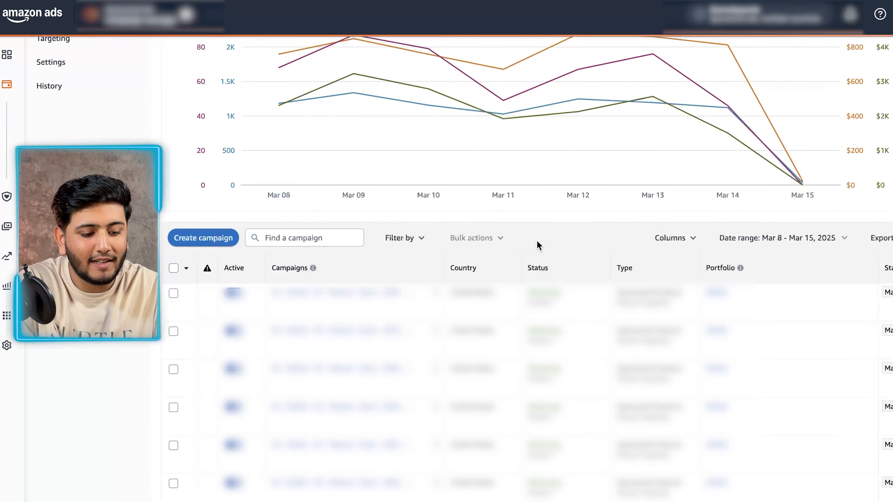
- Set the targeting report's date range to Mar 3 - Mar 9, 2025 and apply it
{"action": "scroll", "coordinate": [582, 362], "scroll_direction": "up", "scroll_amount": 5}
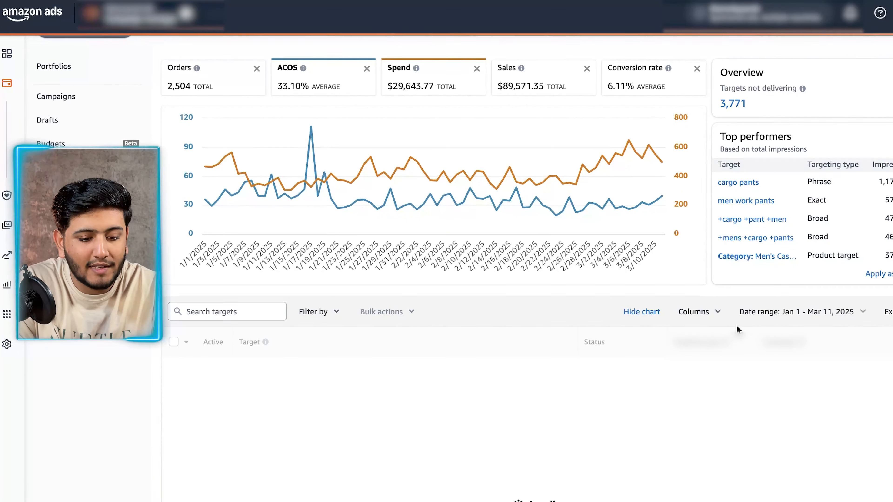
{"action": "left_click", "coordinate": [754, 318]}
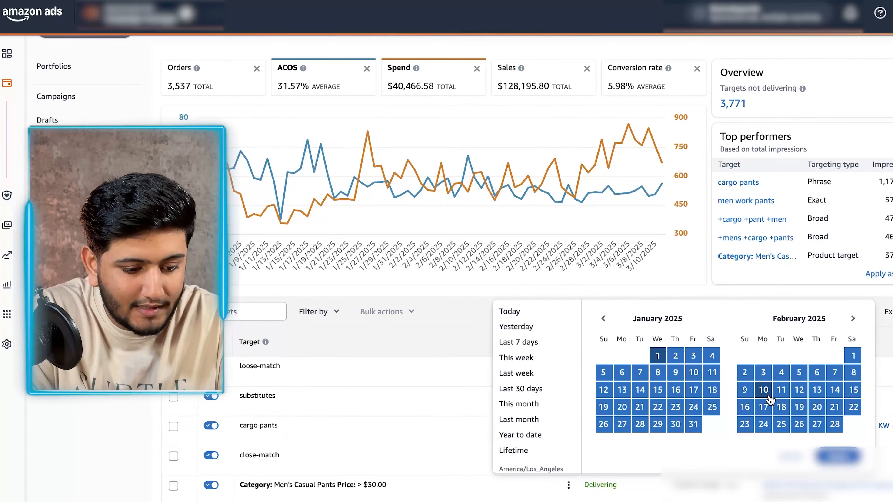
{"action": "scroll", "coordinate": [766, 392], "scroll_direction": "down", "scroll_amount": 1}
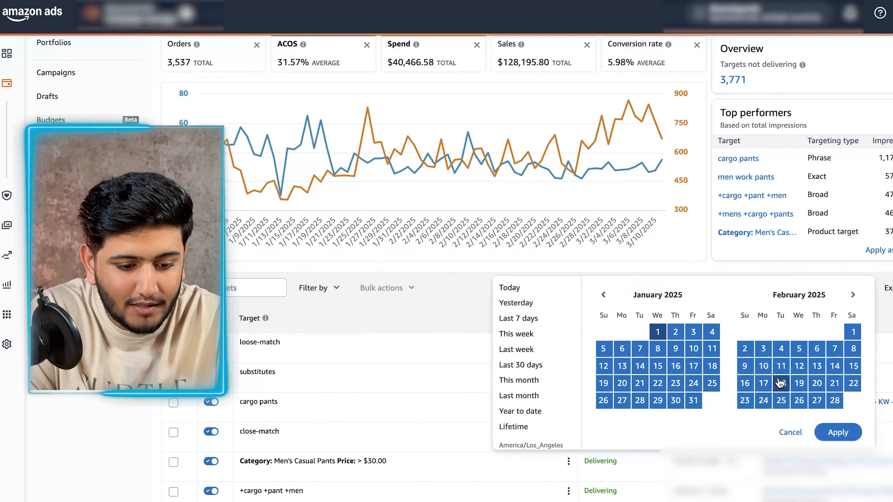
{"action": "left_click", "coordinate": [763, 383]}
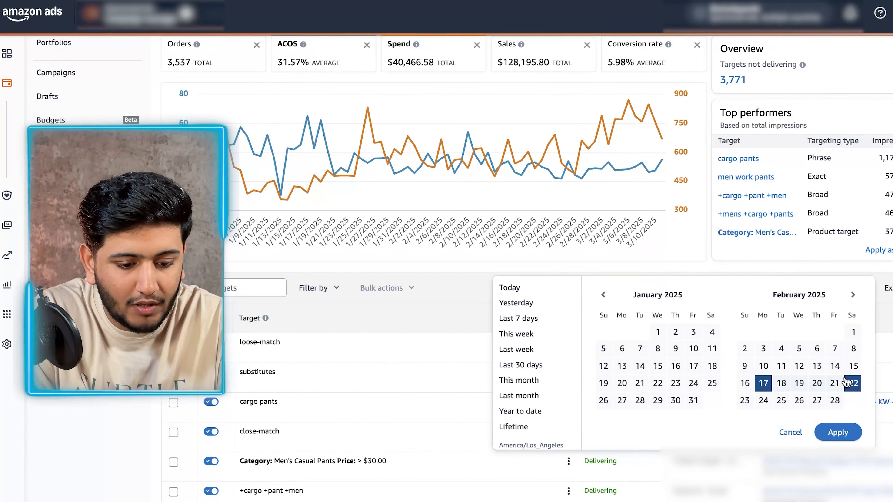
{"action": "left_click", "coordinate": [745, 400]}
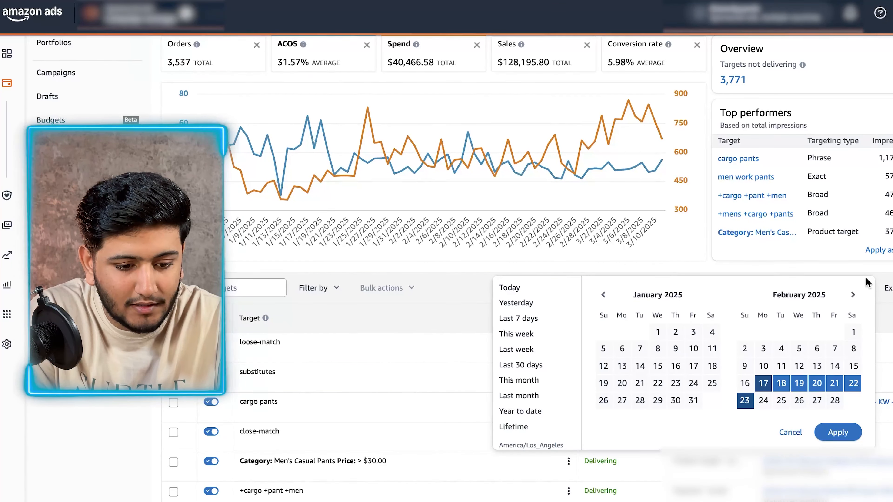
{"action": "left_click", "coordinate": [853, 295]}
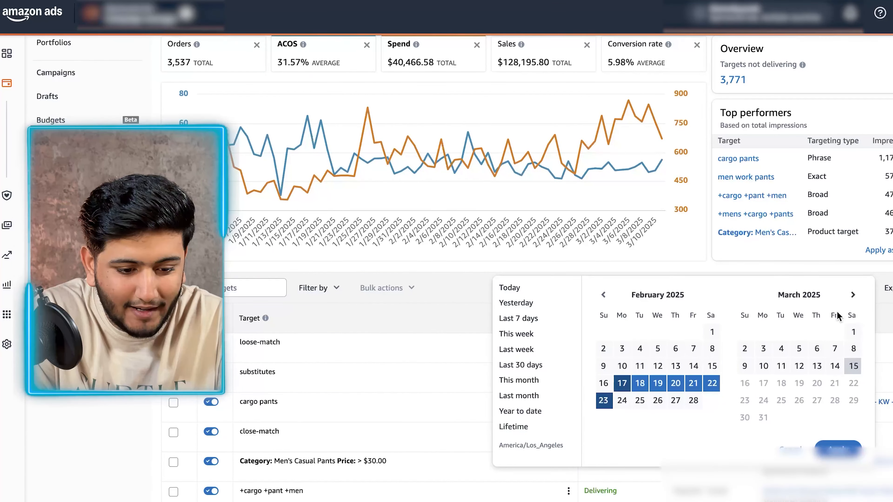
{"action": "left_click", "coordinate": [745, 348]}
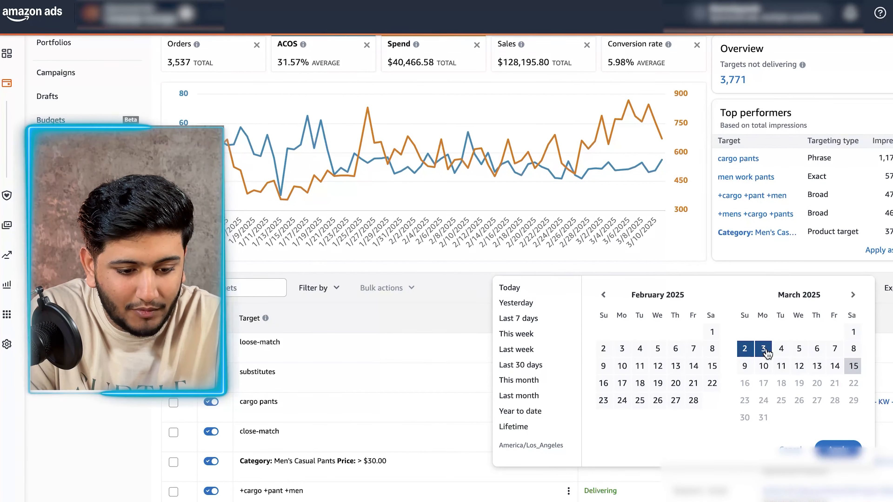
{"action": "left_click", "coordinate": [745, 366]}
{"action": "left_click", "coordinate": [763, 348]}
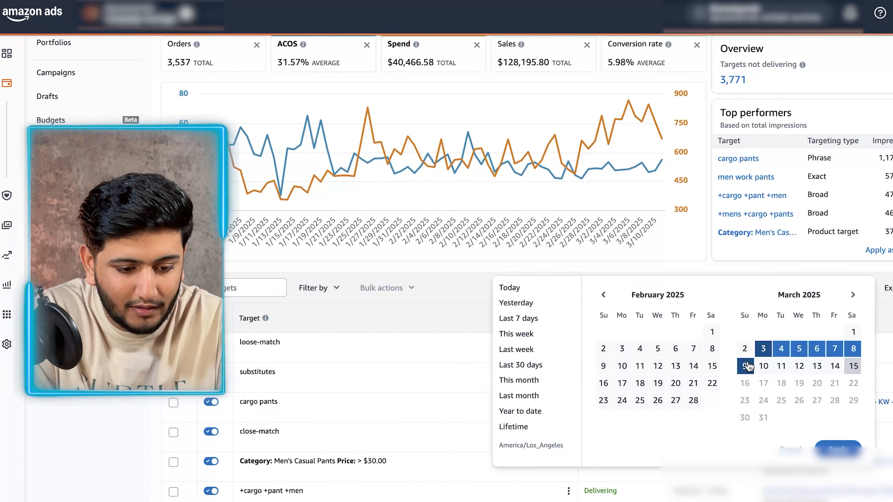
{"action": "left_click", "coordinate": [838, 449]}
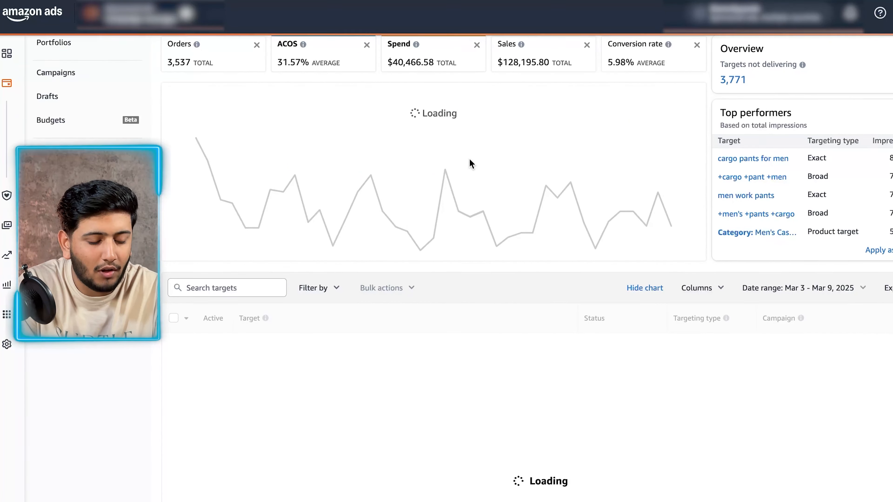
- Review the targets' performance for the selected week, including conversion rate, CPC, bids, clicks, spend, orders, sales and ACOS
{"action": "scroll", "coordinate": [422, 363], "scroll_direction": "down", "scroll_amount": 2}
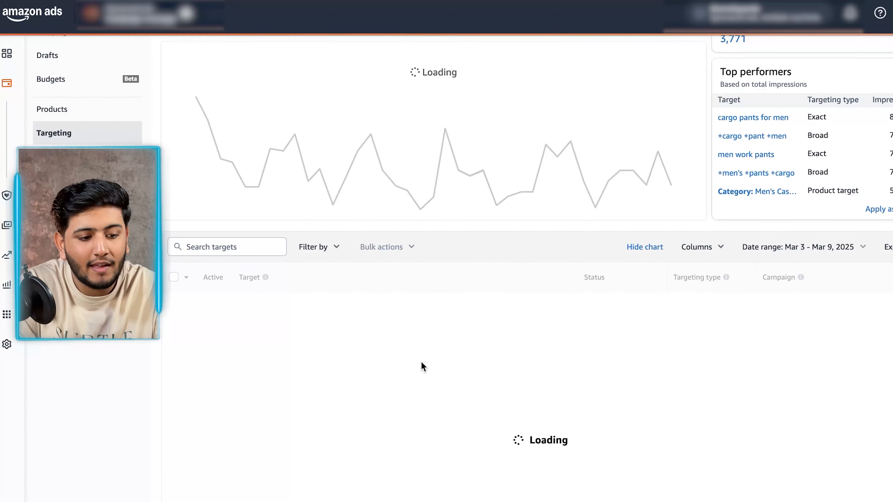
{"action": "scroll", "coordinate": [421, 367], "scroll_direction": "up", "scroll_amount": 2}
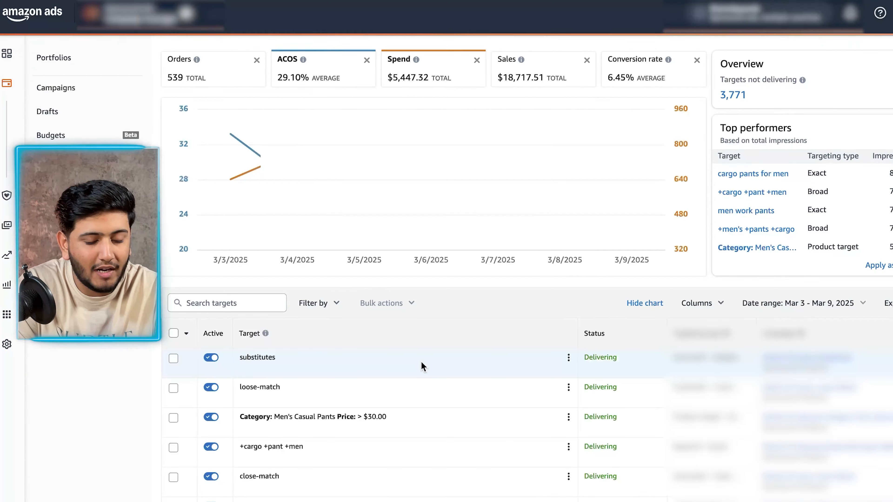
{"action": "scroll", "coordinate": [422, 362], "scroll_direction": "down", "scroll_amount": 1}
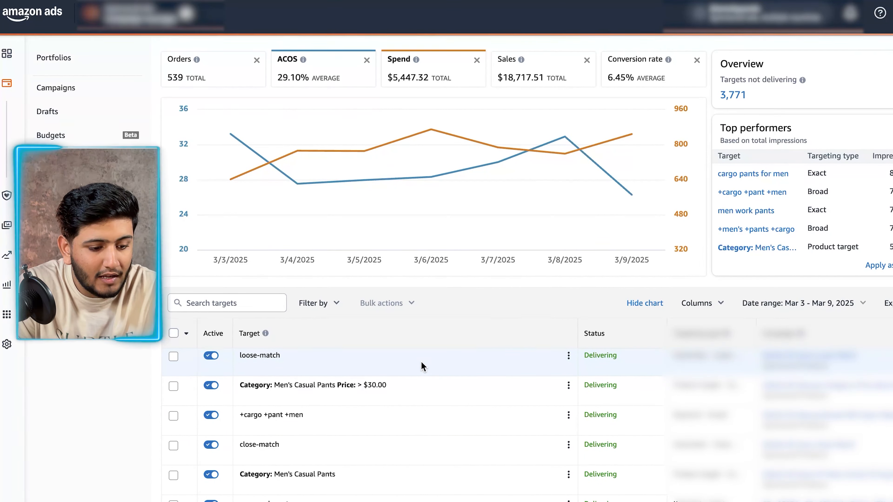
{"action": "scroll", "coordinate": [420, 362], "scroll_direction": "down", "scroll_amount": 1}
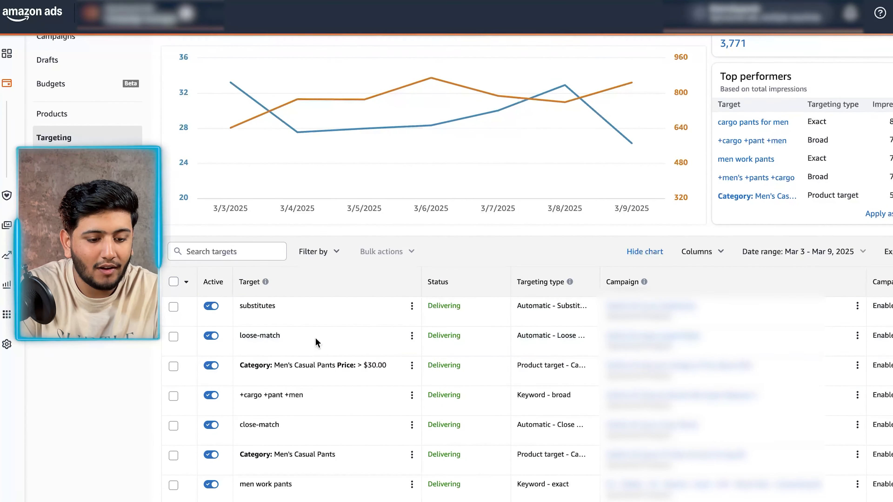
{"action": "scroll", "coordinate": [561, 384], "scroll_direction": "right", "scroll_amount": 10}
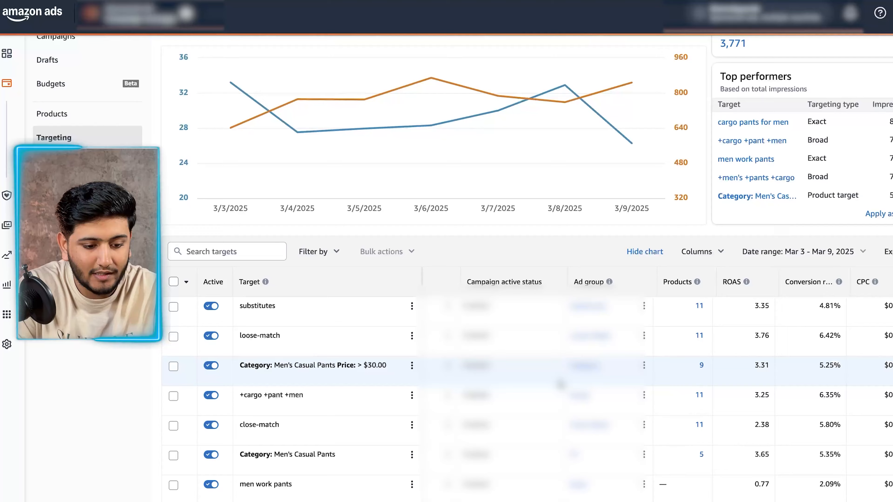
{"action": "scroll", "coordinate": [560, 384], "scroll_direction": "right", "scroll_amount": 10}
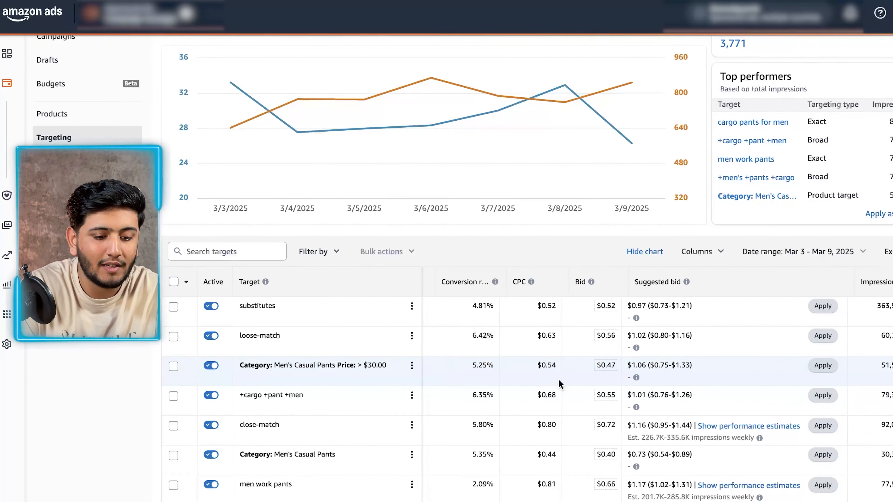
{"action": "scroll", "coordinate": [558, 380], "scroll_direction": "right", "scroll_amount": 10}
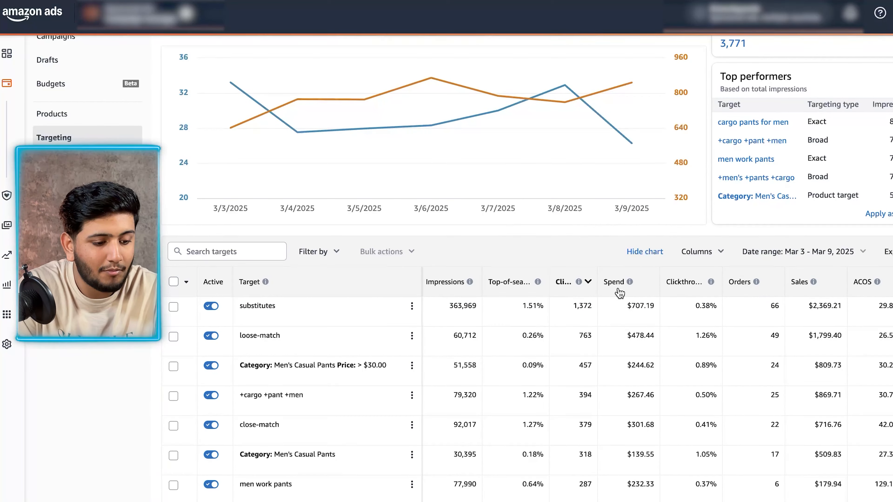
- Filter the targets list to targets whose active status is Enabled
{"action": "left_click", "coordinate": [320, 252]}
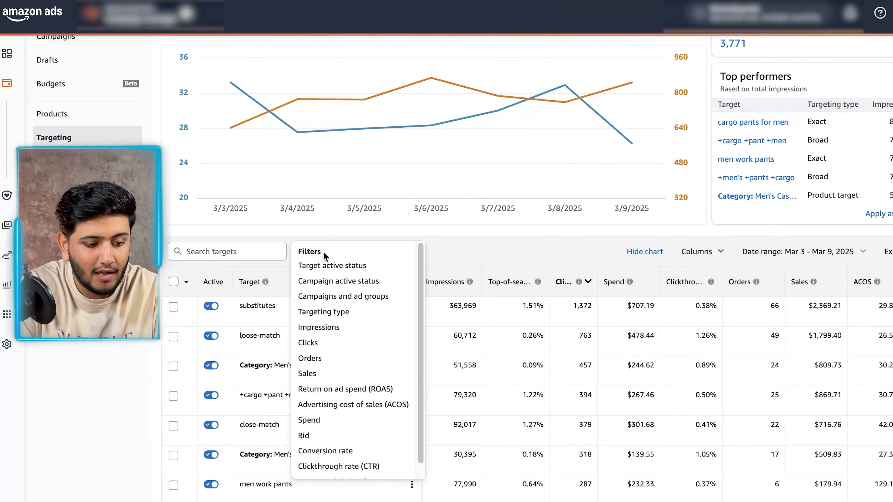
{"action": "left_click", "coordinate": [320, 267]}
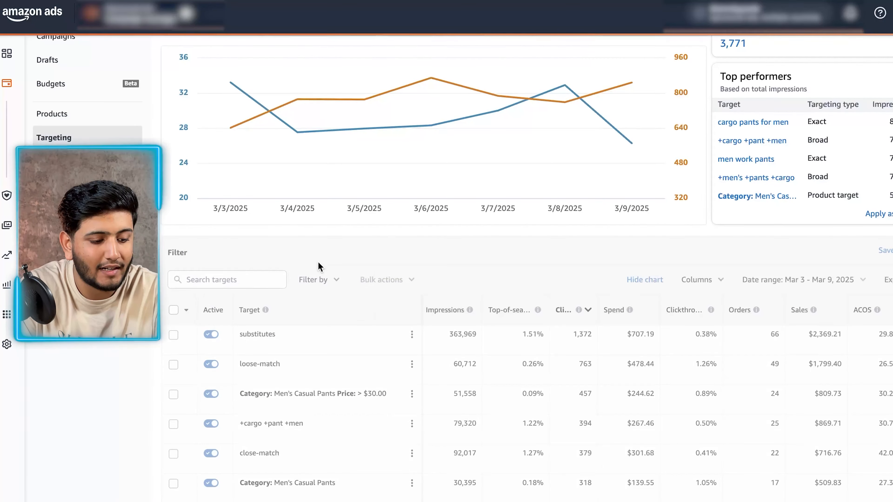
{"action": "left_click", "coordinate": [225, 316]}
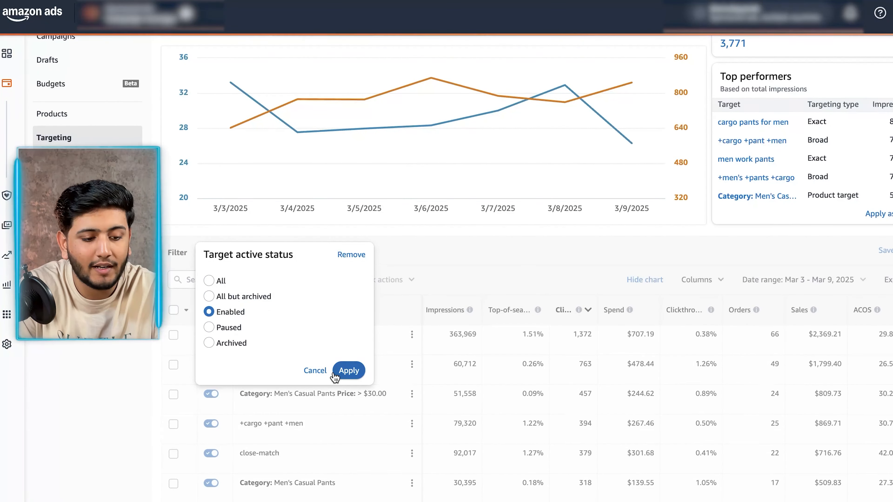
{"action": "left_click", "coordinate": [349, 370]}
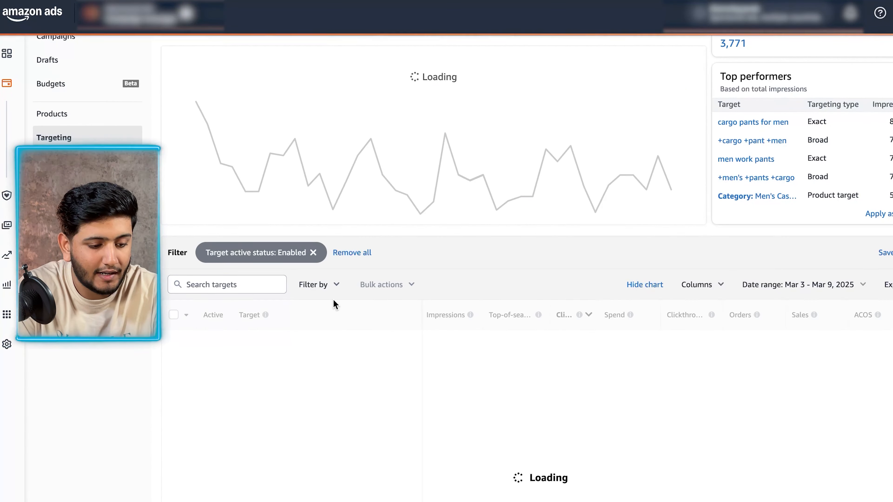
- Add a campaign active status filter set to Enabled
{"action": "left_click", "coordinate": [325, 286]}
{"action": "left_click", "coordinate": [329, 308]}
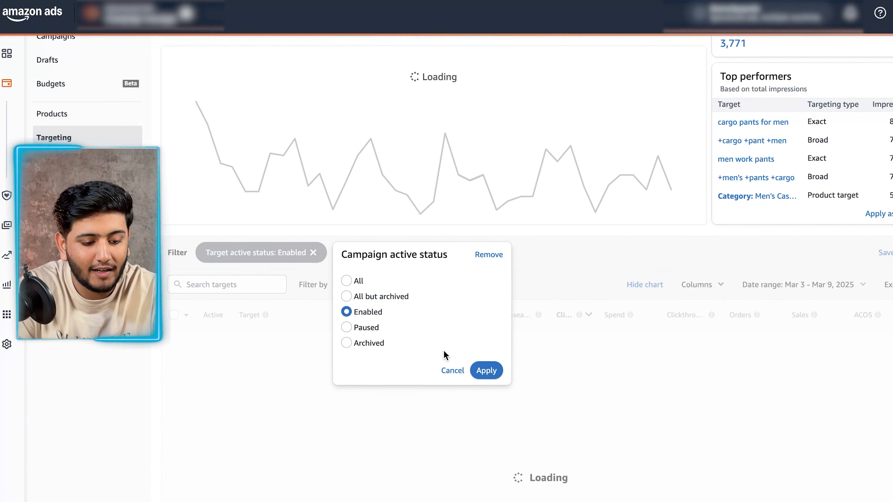
{"action": "left_click", "coordinate": [483, 370]}
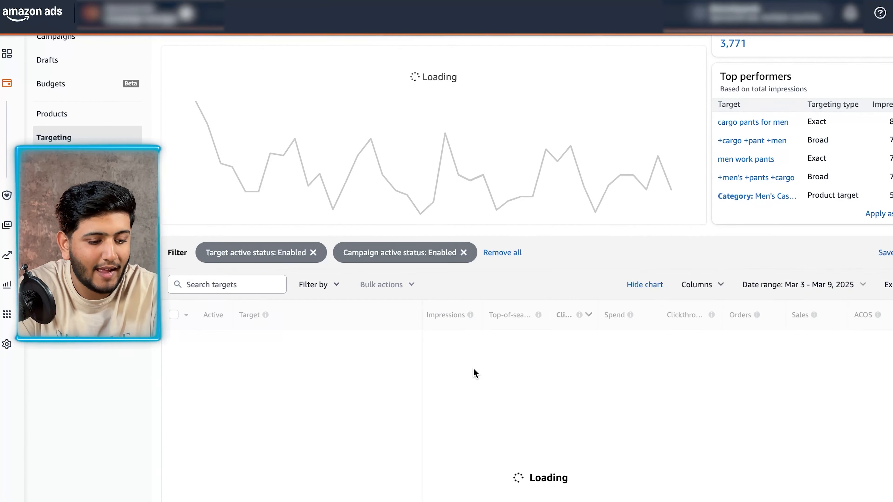
{"action": "left_click", "coordinate": [321, 287]}
{"action": "left_click", "coordinate": [326, 321]}
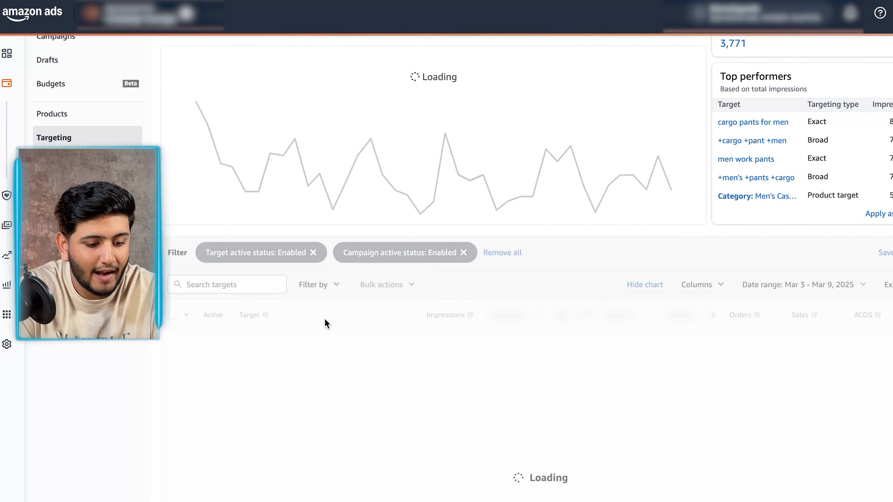
{"action": "right_click", "coordinate": [820, 472]}
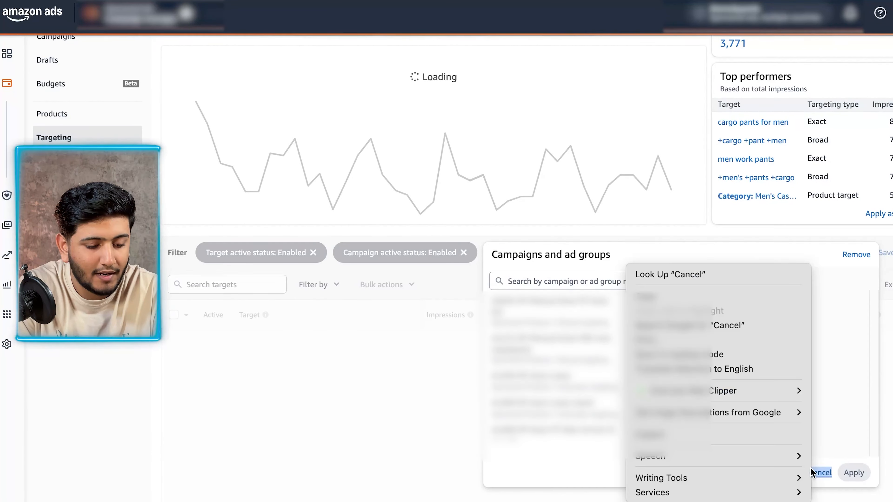
{"action": "left_click", "coordinate": [311, 269]}
{"action": "left_click", "coordinate": [311, 269]}
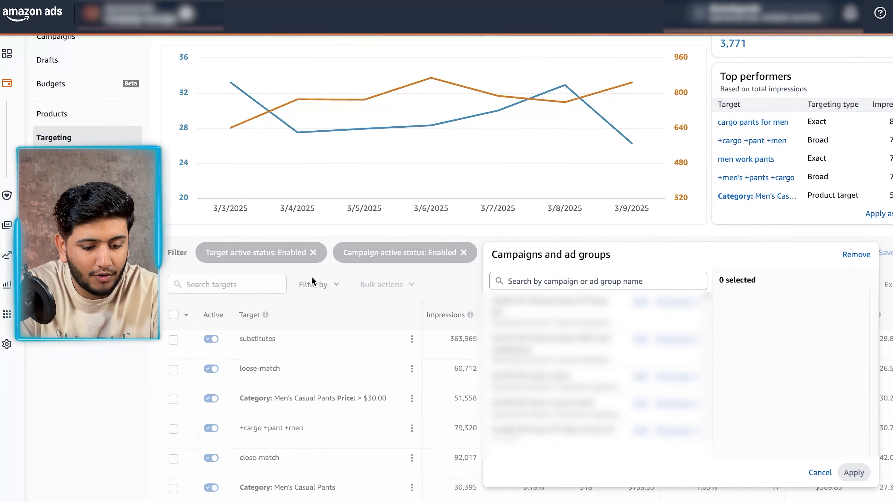
{"action": "left_click", "coordinate": [820, 472]}
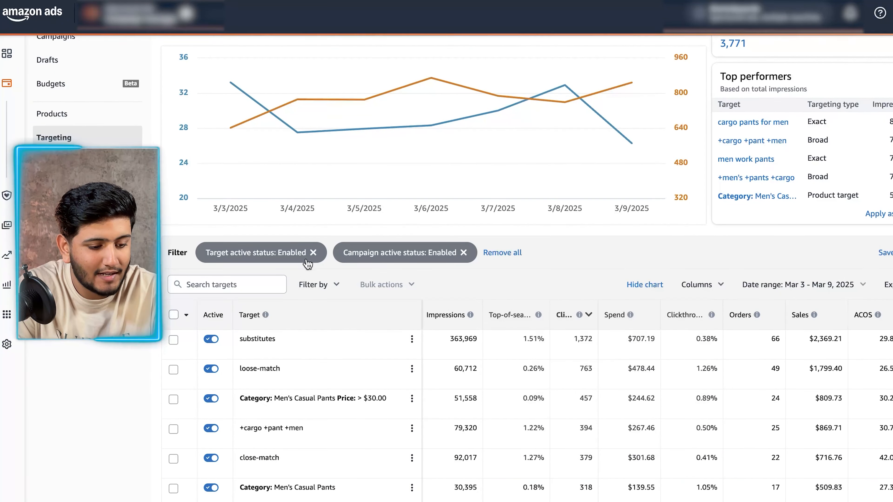
- Add a targeting type filter that includes exact keywords, phrase keywords, broad keywords and product targets
{"action": "left_click", "coordinate": [333, 287]}
{"action": "scroll", "coordinate": [339, 325], "scroll_direction": "down", "scroll_amount": 1}
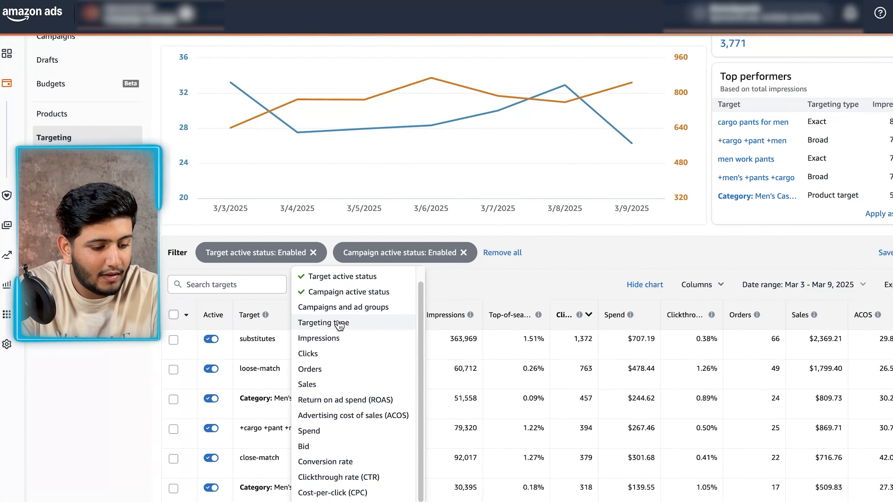
{"action": "left_click", "coordinate": [339, 326]}
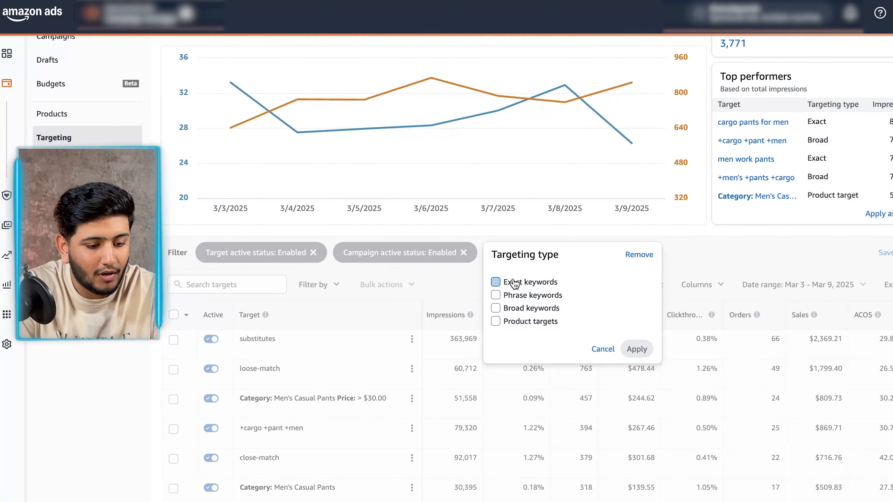
{"action": "left_click", "coordinate": [505, 283]}
{"action": "left_click", "coordinate": [501, 295]}
{"action": "left_click", "coordinate": [501, 309]}
{"action": "left_click", "coordinate": [500, 322]}
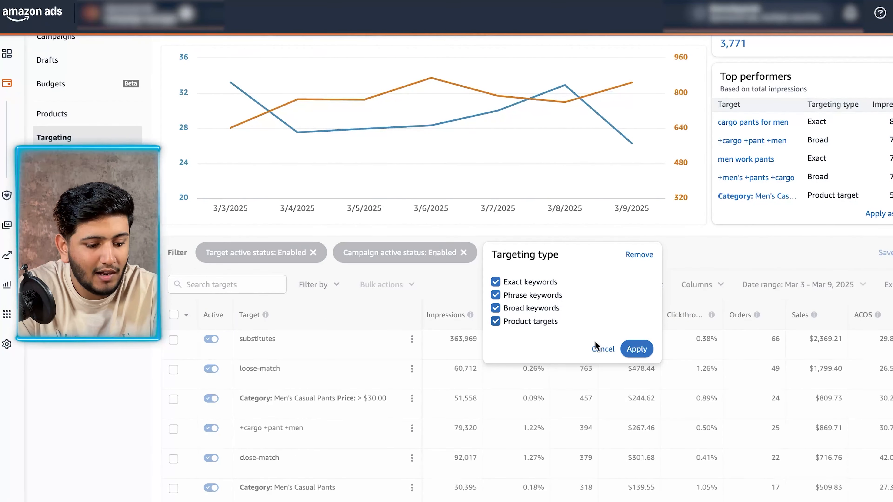
{"action": "left_click", "coordinate": [637, 349]}
- Add a clicks filter limiting the list to targets with clicks greater than 10
{"action": "left_click", "coordinate": [319, 293]}
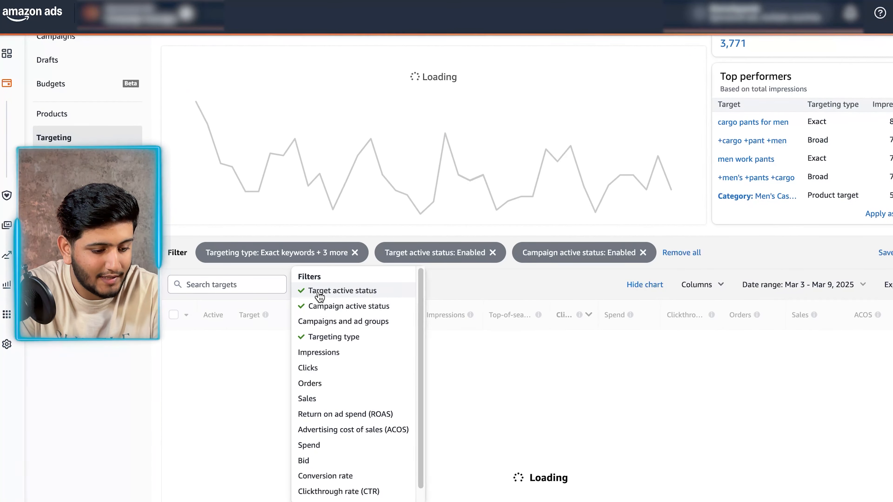
{"action": "scroll", "coordinate": [319, 297], "scroll_direction": "down", "scroll_amount": 1}
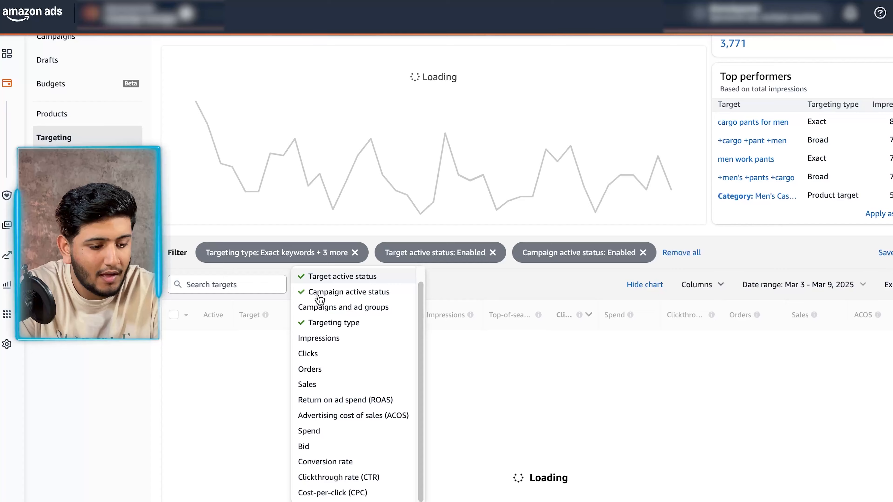
{"action": "left_click", "coordinate": [316, 355]}
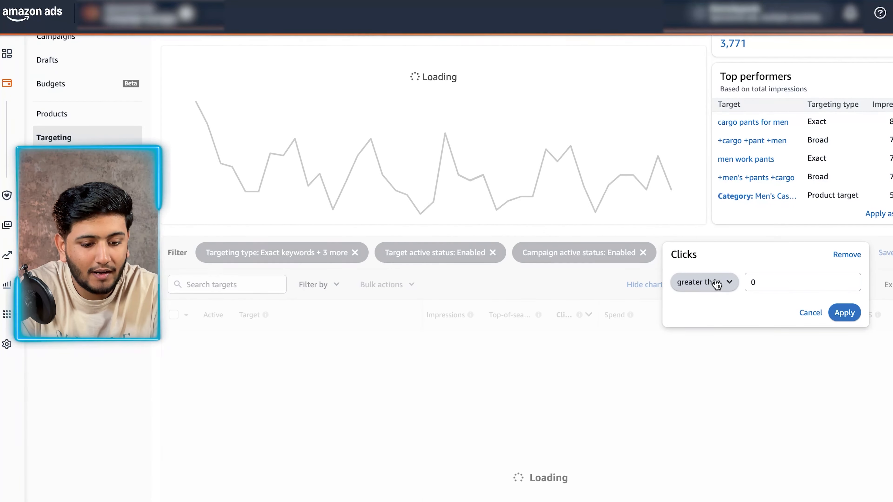
{"action": "left_click", "coordinate": [754, 284]}
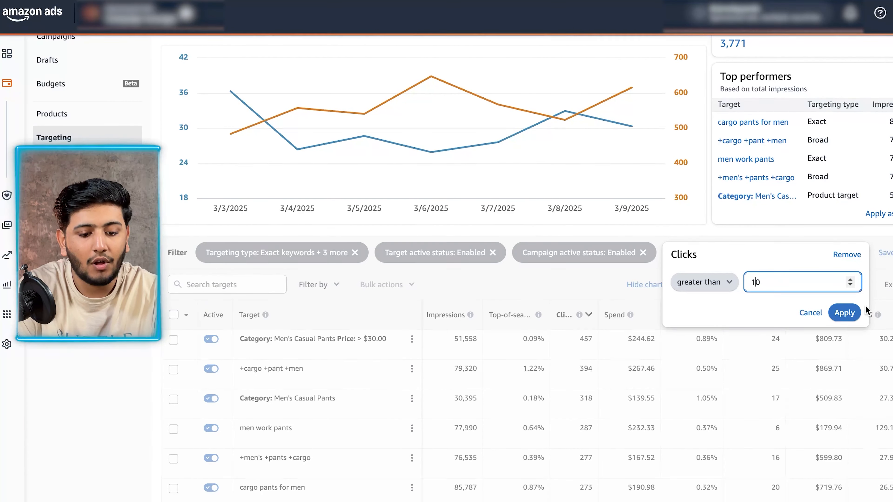
{"action": "left_click", "coordinate": [847, 313]}
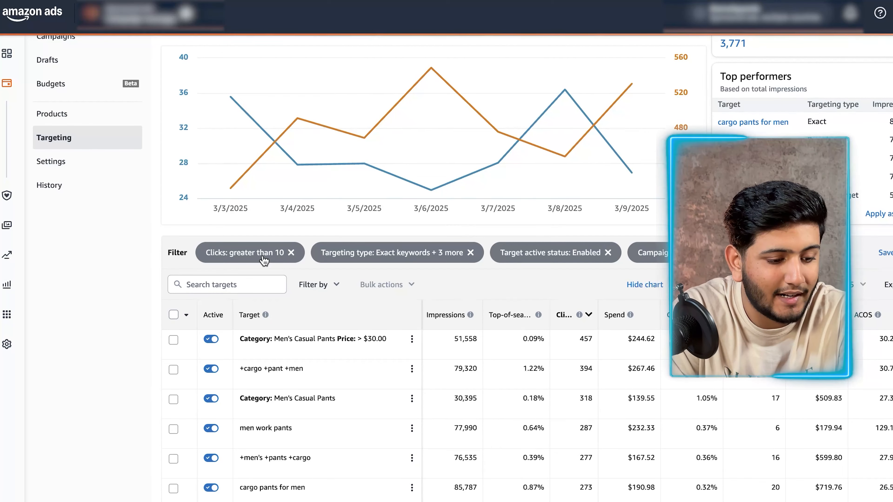
{"action": "left_click", "coordinate": [305, 285]}
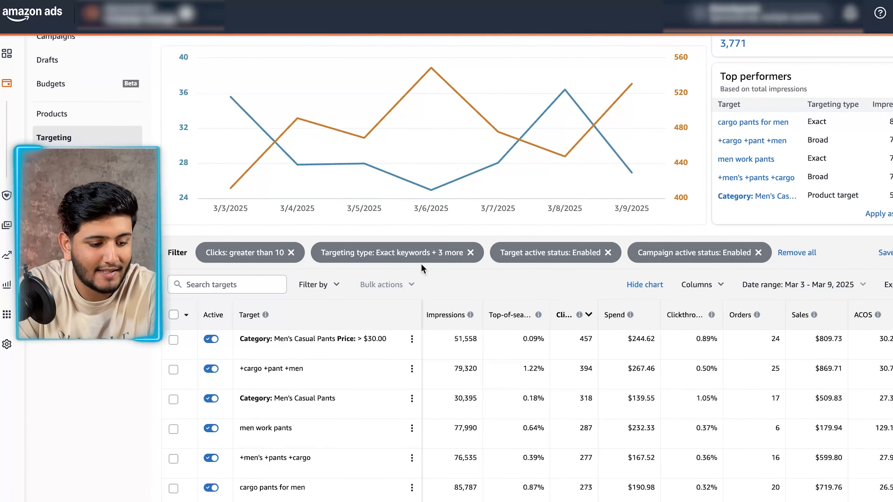
- Narrow the targeting type filter to exact keywords and product targets only, leaving out phrase and broad keywords
{"action": "left_click", "coordinate": [381, 256]}
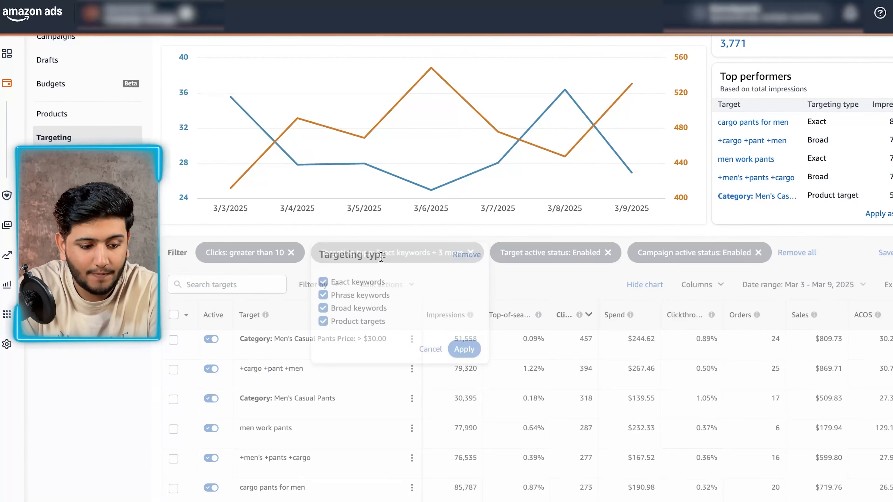
{"action": "left_click", "coordinate": [349, 312]}
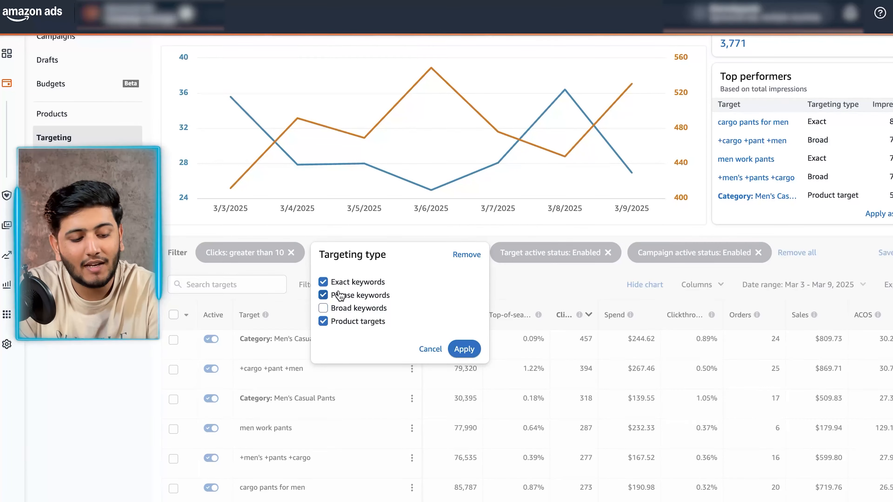
{"action": "left_click", "coordinate": [336, 296]}
{"action": "left_click", "coordinate": [464, 349]}
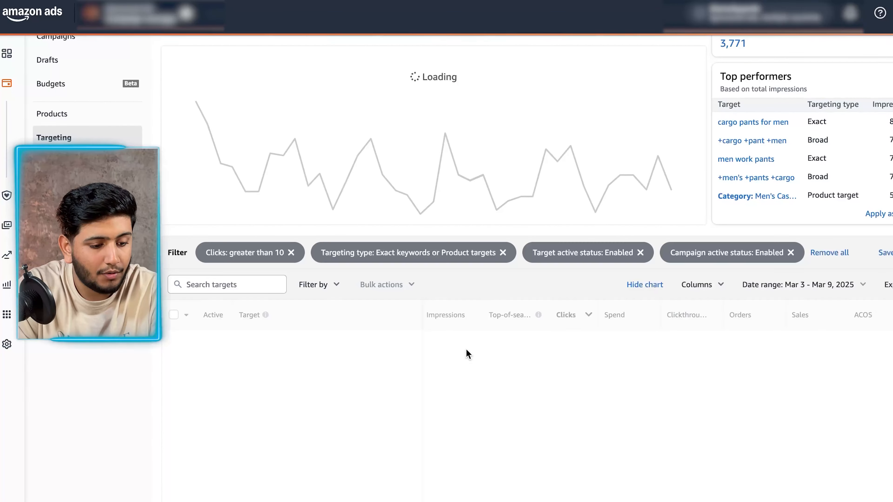
- Examine the clicks, spend, orders and sales of the filtered targets to find ones that perform poorly
{"action": "scroll", "coordinate": [584, 269], "scroll_direction": "down", "scroll_amount": 3}
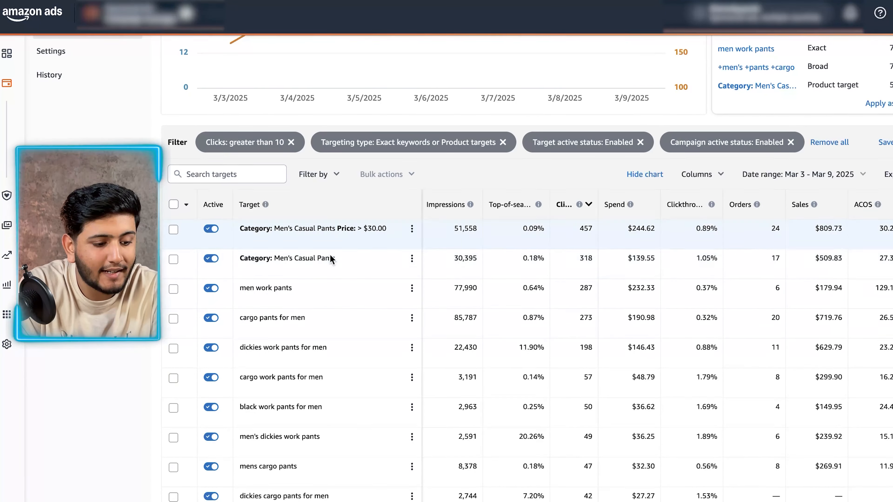
{"action": "scroll", "coordinate": [326, 248], "scroll_direction": "down", "scroll_amount": 2}
{"action": "scroll", "coordinate": [324, 249], "scroll_direction": "down", "scroll_amount": 1}
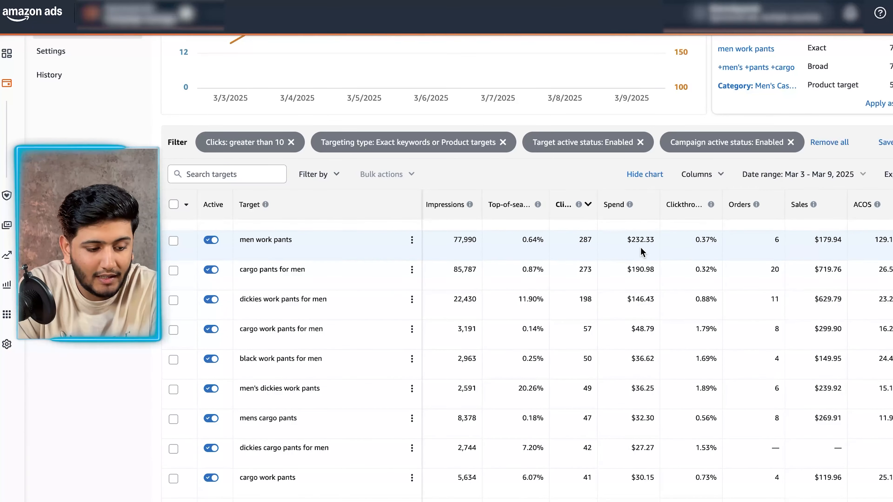
{"action": "scroll", "coordinate": [550, 318], "scroll_direction": "down", "scroll_amount": 1}
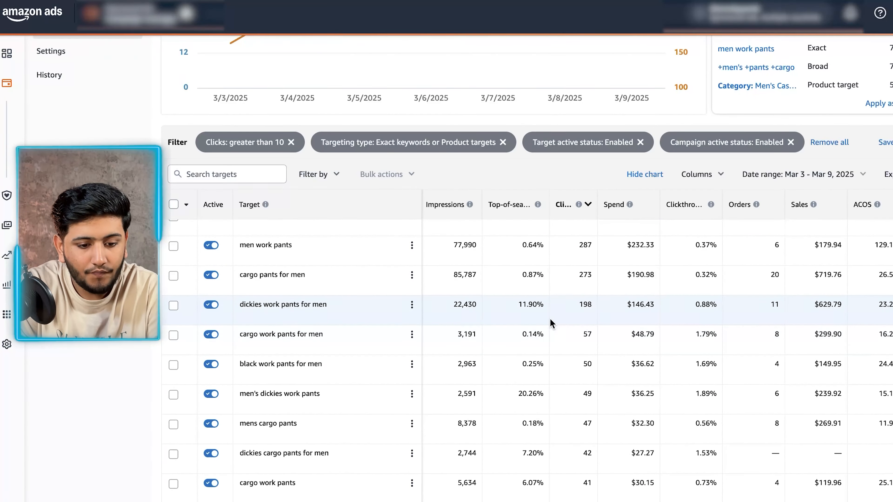
{"action": "scroll", "coordinate": [550, 318], "scroll_direction": "up", "scroll_amount": 2}
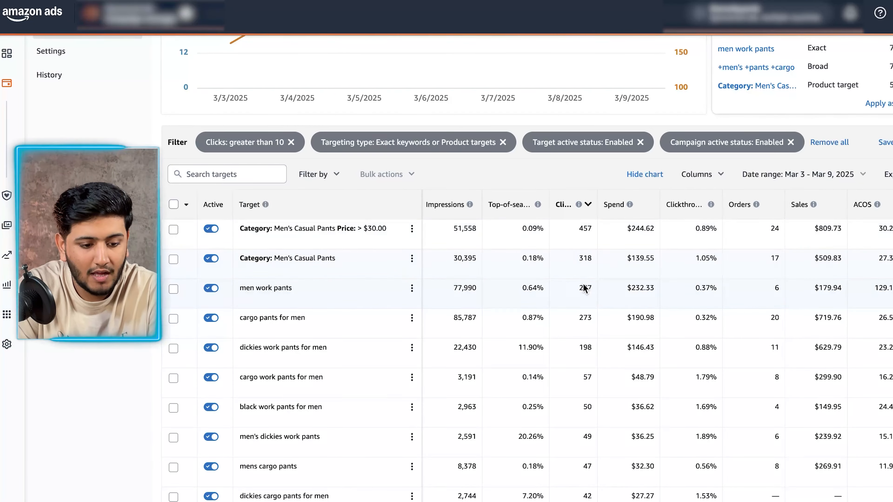
{"action": "scroll", "coordinate": [584, 292], "scroll_direction": "down", "scroll_amount": 1}
{"action": "scroll", "coordinate": [544, 267], "scroll_direction": "up", "scroll_amount": 1}
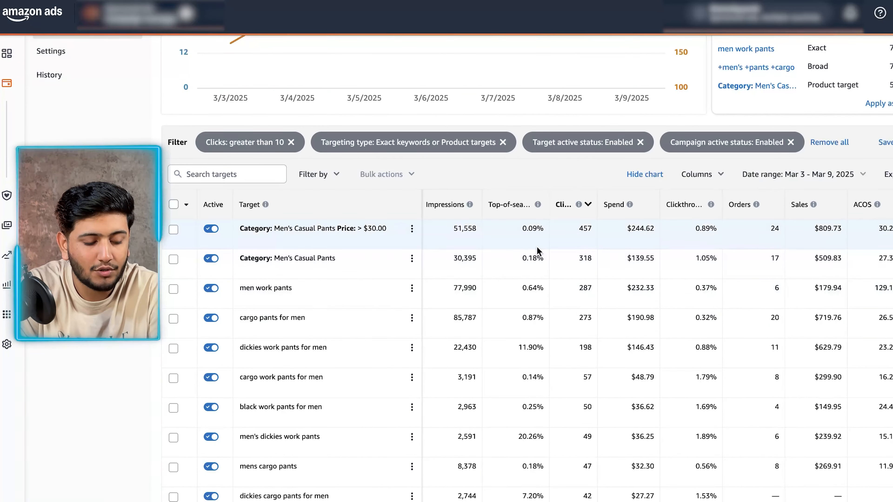
{"action": "scroll", "coordinate": [585, 260], "scroll_direction": "down", "scroll_amount": 1}
{"action": "scroll", "coordinate": [585, 258], "scroll_direction": "down", "scroll_amount": 1}
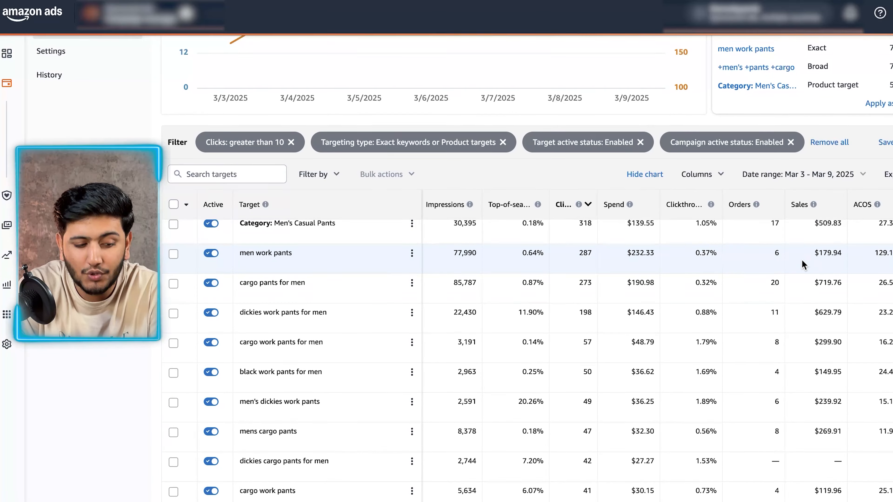
- Compare ROAS, conversion rate, CPC, bid and suggested bid for the "men work pants" target with the neighbouring targets
{"action": "scroll", "coordinate": [802, 264], "scroll_direction": "left", "scroll_amount": 5}
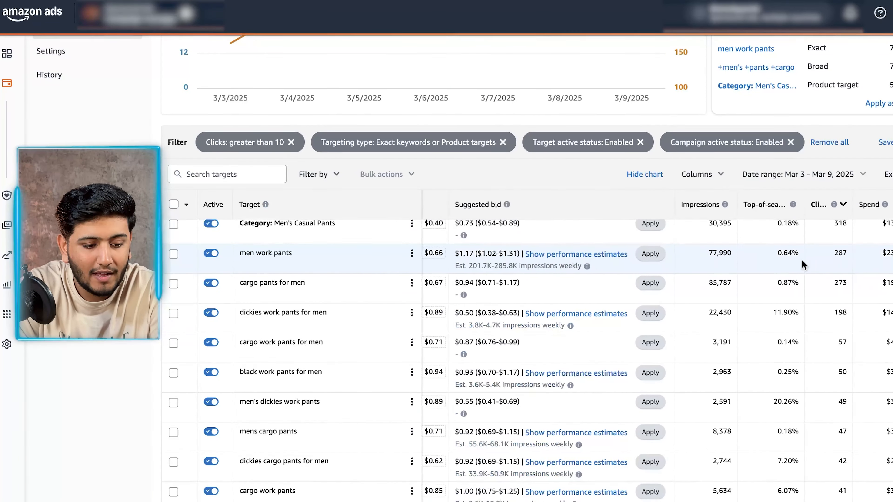
{"action": "scroll", "coordinate": [802, 261], "scroll_direction": "left", "scroll_amount": 4}
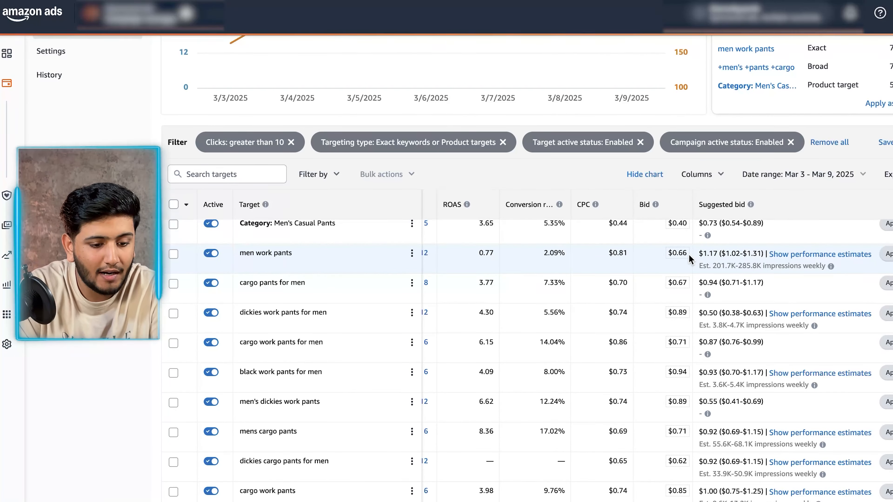
{"action": "scroll", "coordinate": [678, 260], "scroll_direction": "left", "scroll_amount": 1}
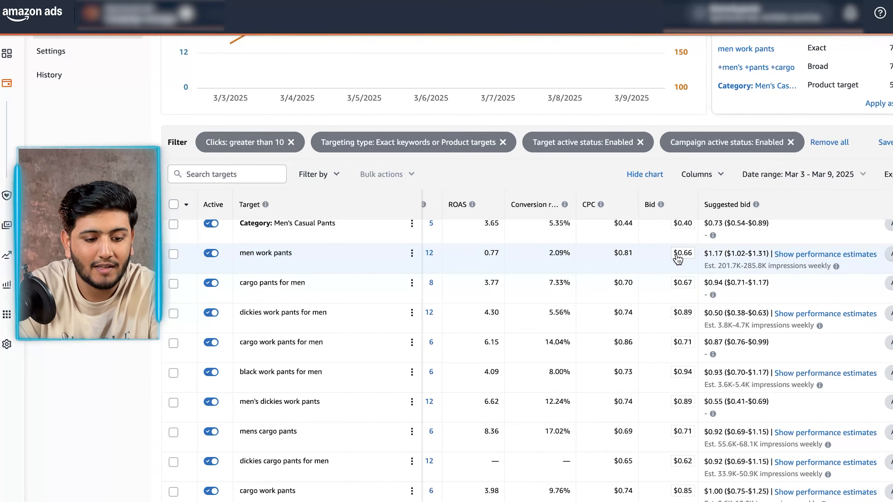
{"action": "scroll", "coordinate": [678, 259], "scroll_direction": "right", "scroll_amount": 15}
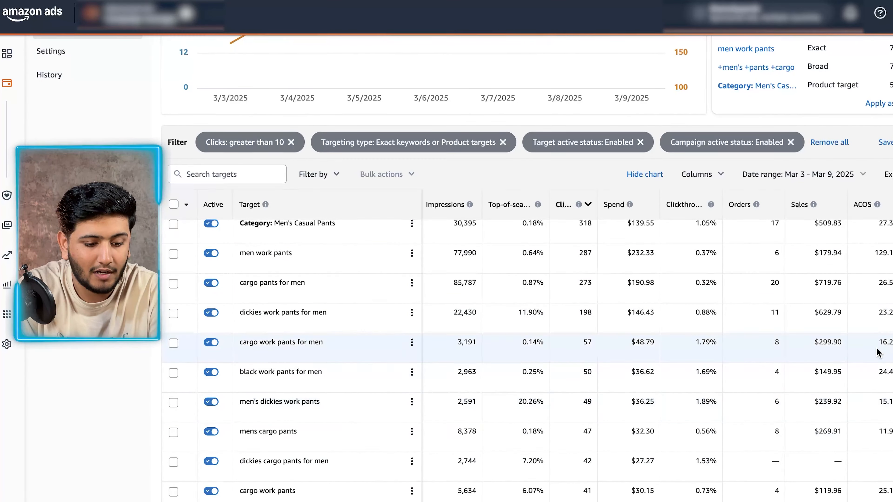
{"action": "scroll", "coordinate": [876, 352], "scroll_direction": "up", "scroll_amount": 1}
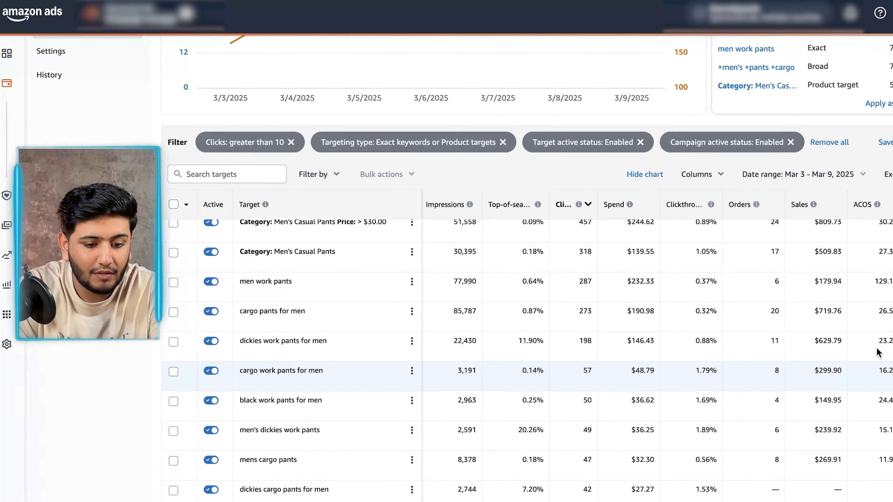
{"action": "scroll", "coordinate": [877, 352], "scroll_direction": "down", "scroll_amount": 2}
{"action": "scroll", "coordinate": [791, 285], "scroll_direction": "right", "scroll_amount": 5}
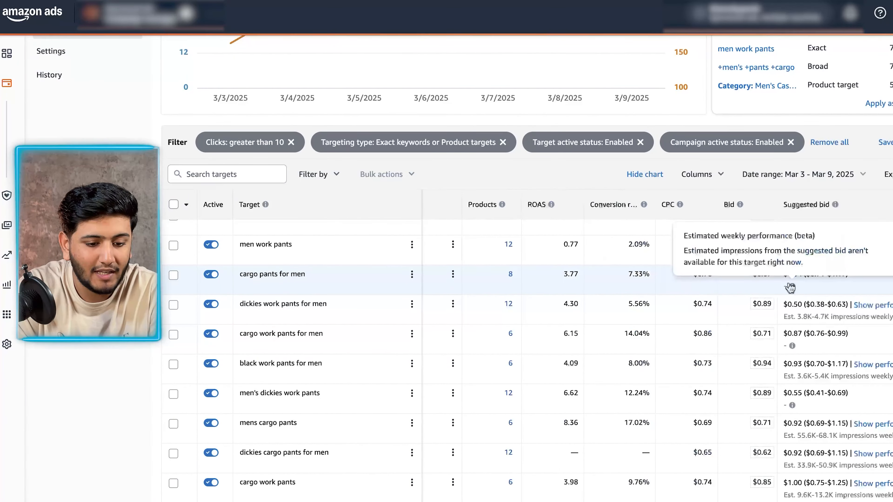
{"action": "scroll", "coordinate": [618, 252], "scroll_direction": "left", "scroll_amount": 5}
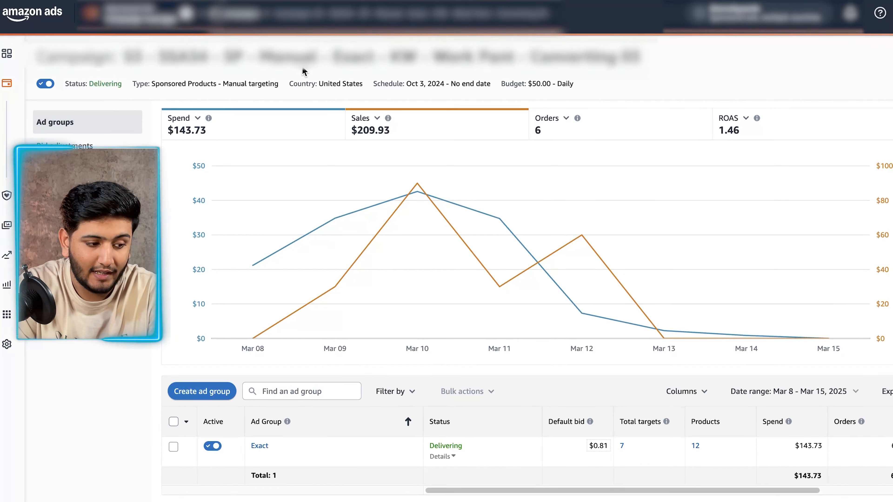
- View the bid adjustments of the "men work pants" campaign and compare clicks, spend, orders and ACOS across its placements
{"action": "left_click", "coordinate": [65, 143]}
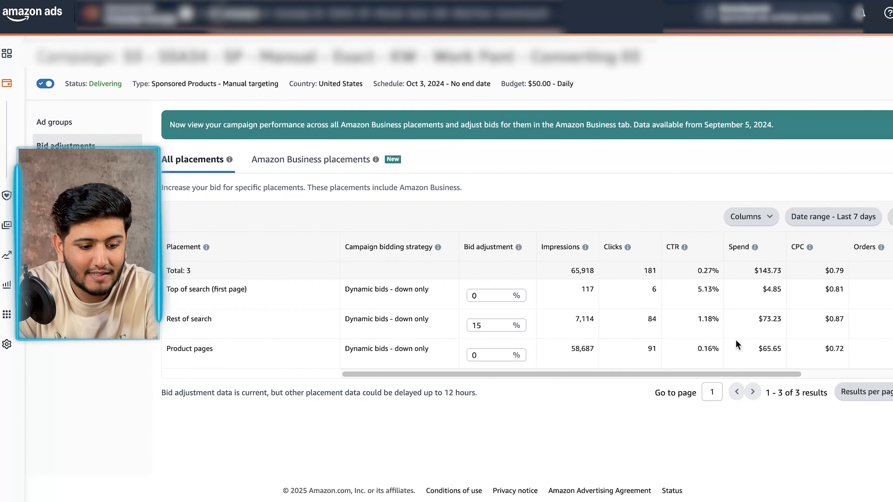
{"action": "scroll", "coordinate": [736, 344], "scroll_direction": "right", "scroll_amount": 5}
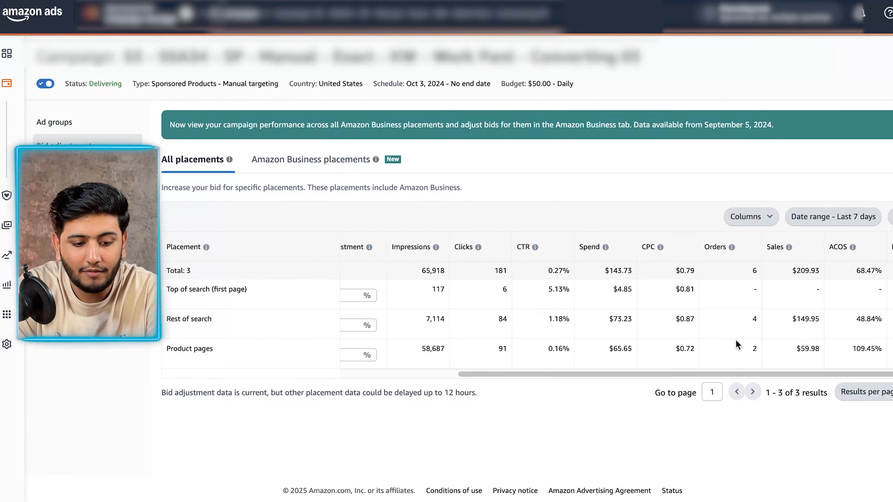
{"action": "scroll", "coordinate": [737, 344], "scroll_direction": "right", "scroll_amount": 1}
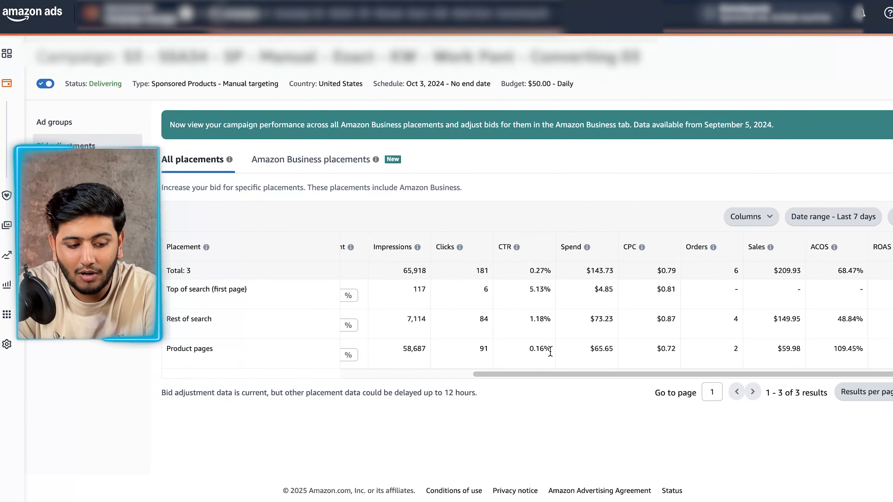
{"action": "scroll", "coordinate": [550, 351], "scroll_direction": "left", "scroll_amount": 5}
{"action": "scroll", "coordinate": [550, 351], "scroll_direction": "right", "scroll_amount": 3}
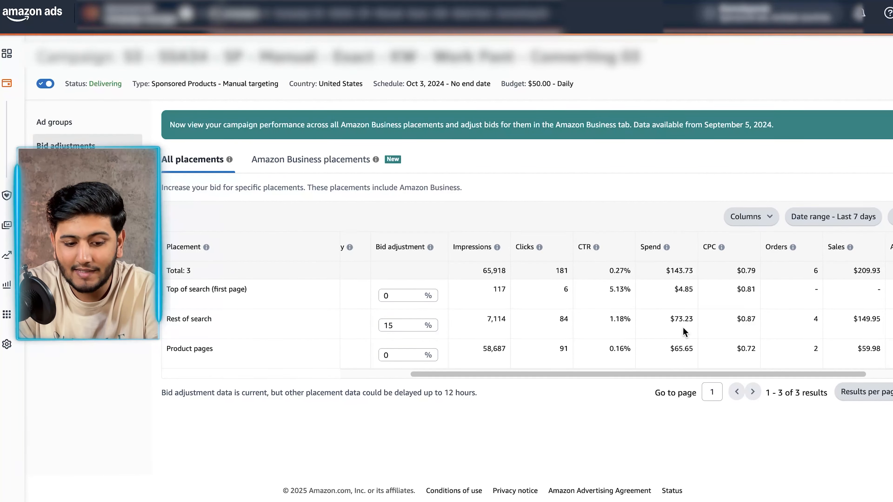
{"action": "scroll", "coordinate": [683, 328], "scroll_direction": "right", "scroll_amount": 2}
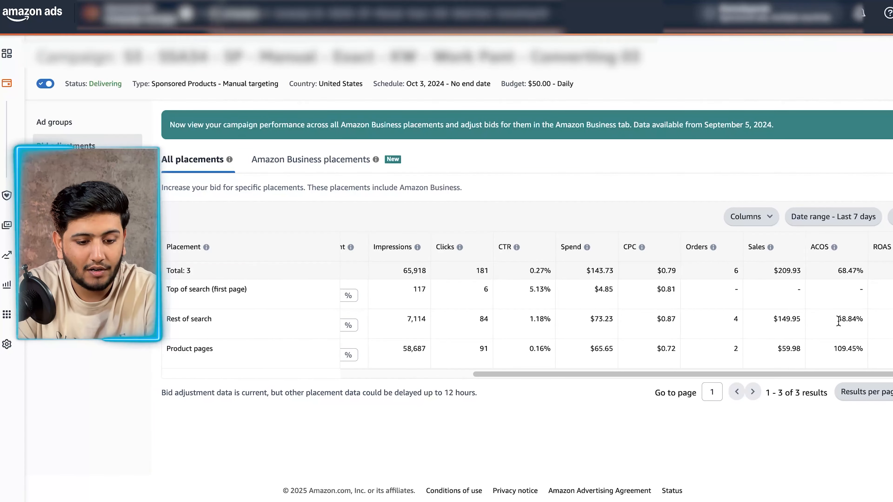
{"action": "scroll", "coordinate": [838, 321], "scroll_direction": "left", "scroll_amount": 4}
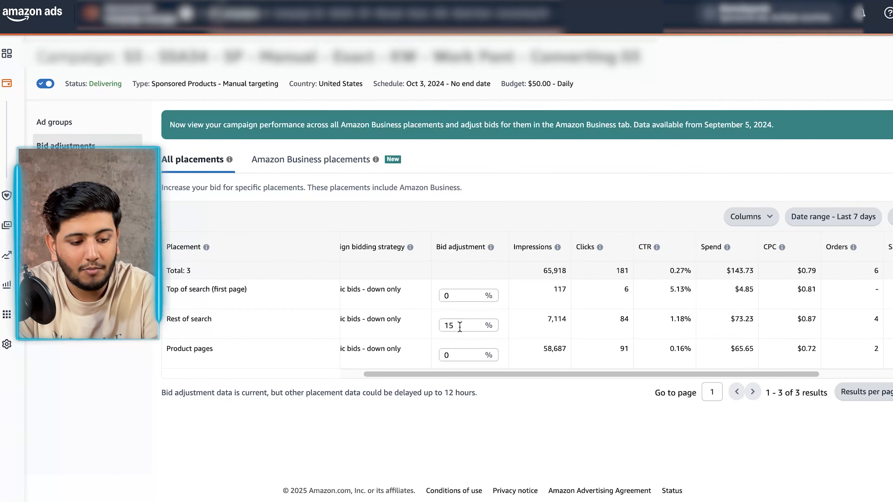
{"action": "scroll", "coordinate": [617, 332], "scroll_direction": "right", "scroll_amount": 4}
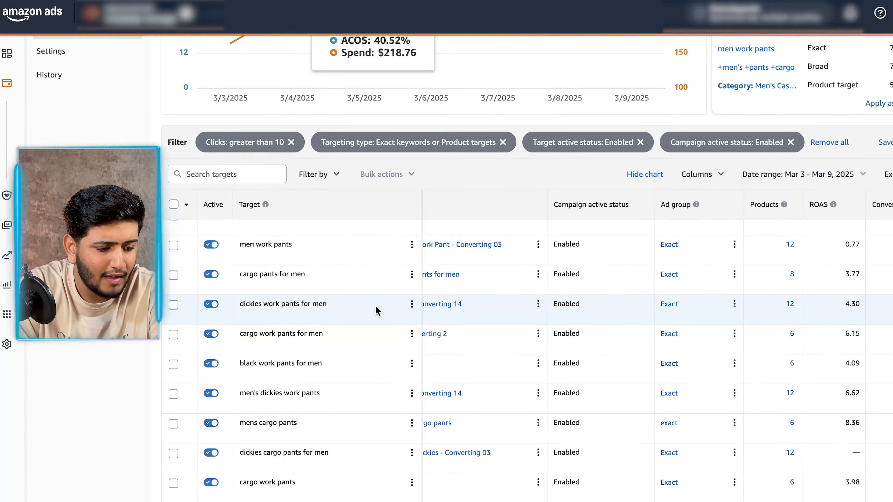
- Open the bid of the "men work pants" target for editing in the targets list
{"action": "scroll", "coordinate": [548, 276], "scroll_direction": "right", "scroll_amount": 5}
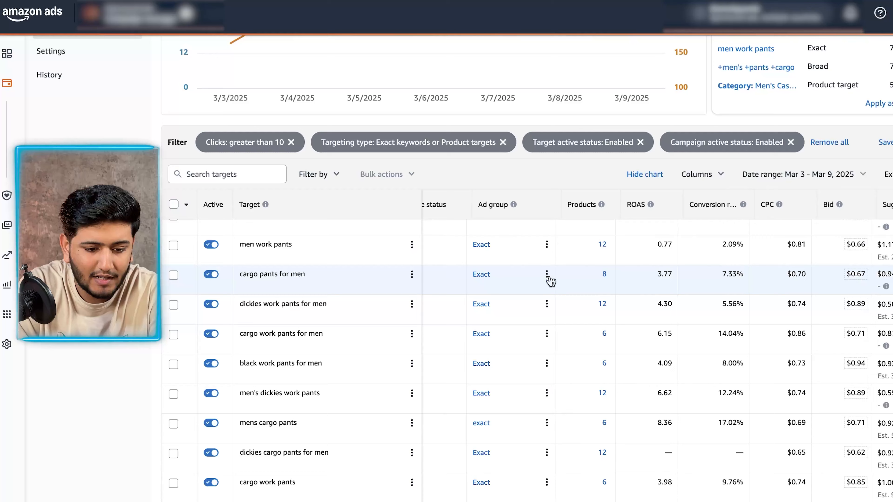
{"action": "scroll", "coordinate": [758, 273], "scroll_direction": "right", "scroll_amount": 2}
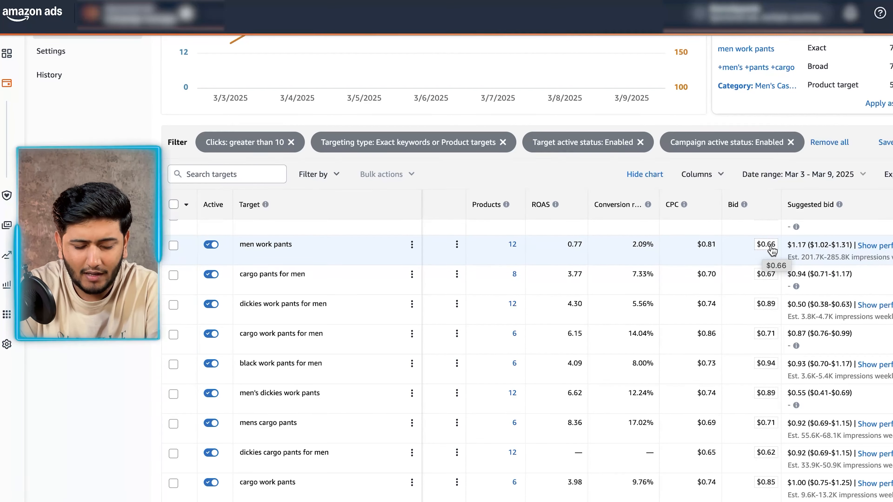
{"action": "left_click", "coordinate": [771, 248]}
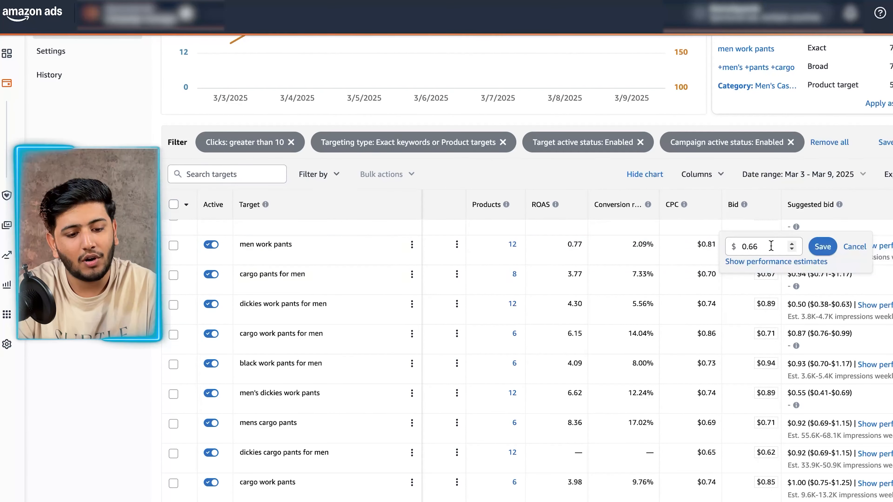
{"action": "left_click", "coordinate": [770, 246]}
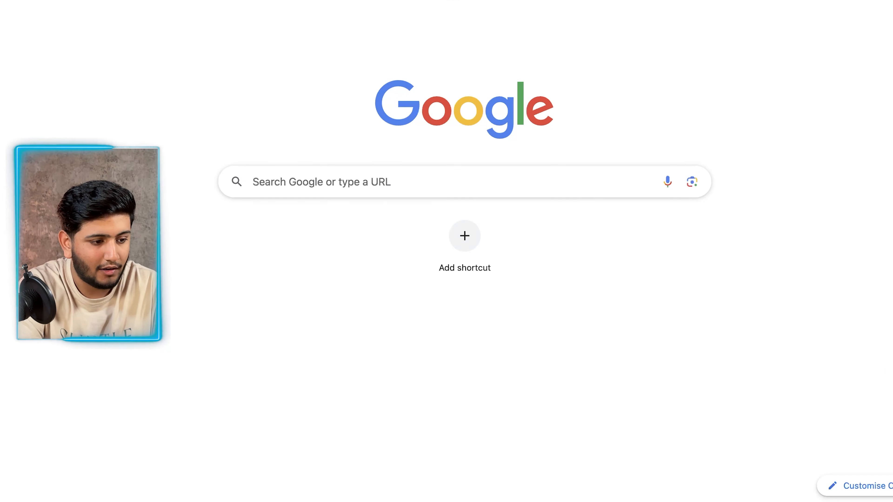
- Switch to Google's online calculator and calculate .66 + 15%
{"action": "key", "text": "super+l"}
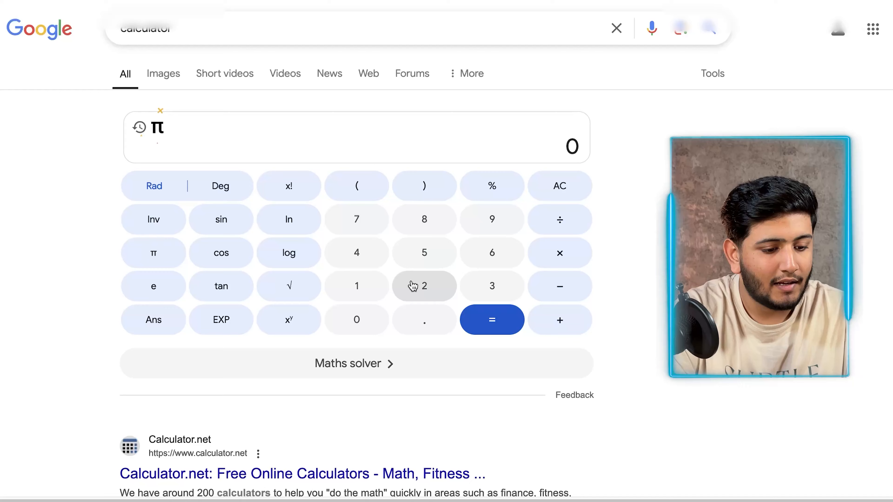
{"action": "left_click", "coordinate": [420, 321]}
{"action": "left_click", "coordinate": [480, 264]}
{"action": "left_click", "coordinate": [480, 264]}
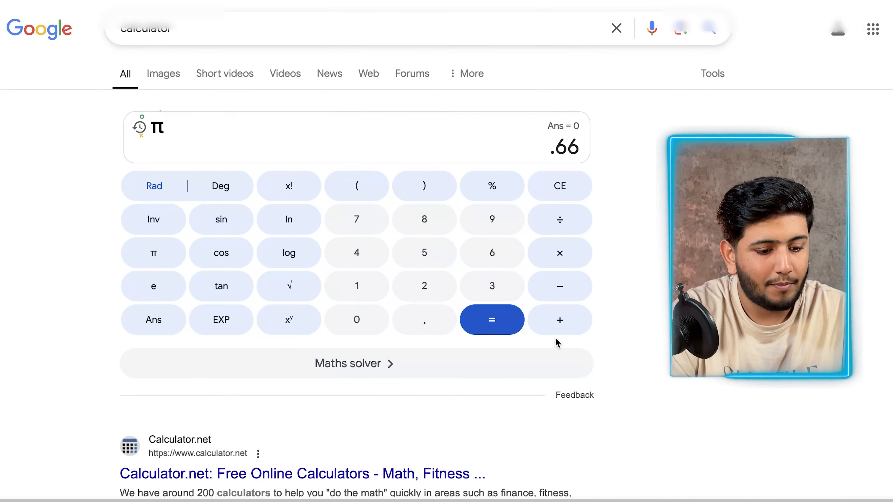
{"action": "left_click", "coordinate": [558, 332]}
{"action": "left_click", "coordinate": [374, 296]}
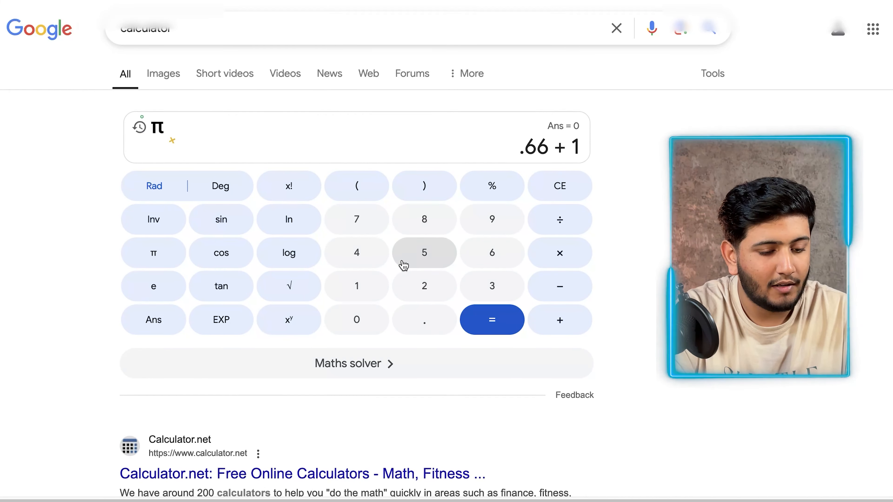
{"action": "left_click", "coordinate": [402, 263]}
{"action": "left_click", "coordinate": [493, 195]}
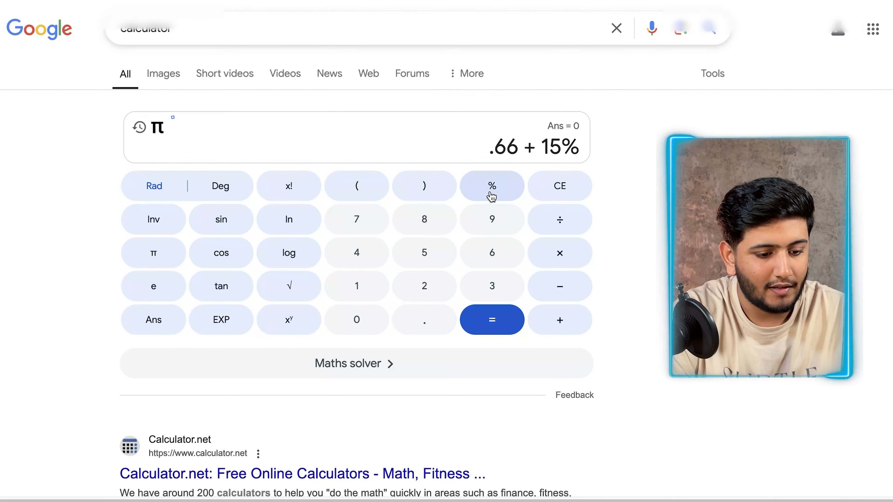
{"action": "left_click", "coordinate": [510, 327]}
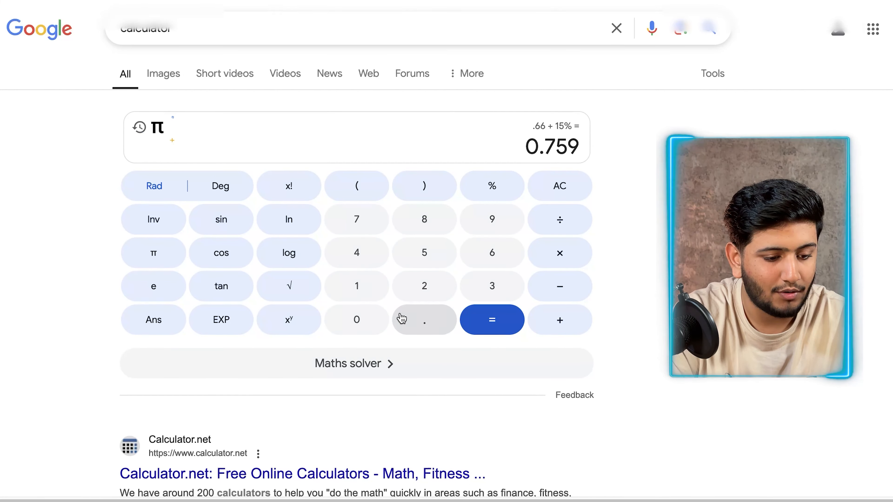
- Calculate 0.59 + 15% in the online calculator
{"action": "key", "text": "0"}
{"action": "left_click", "coordinate": [410, 323]}
{"action": "left_click", "coordinate": [411, 256]}
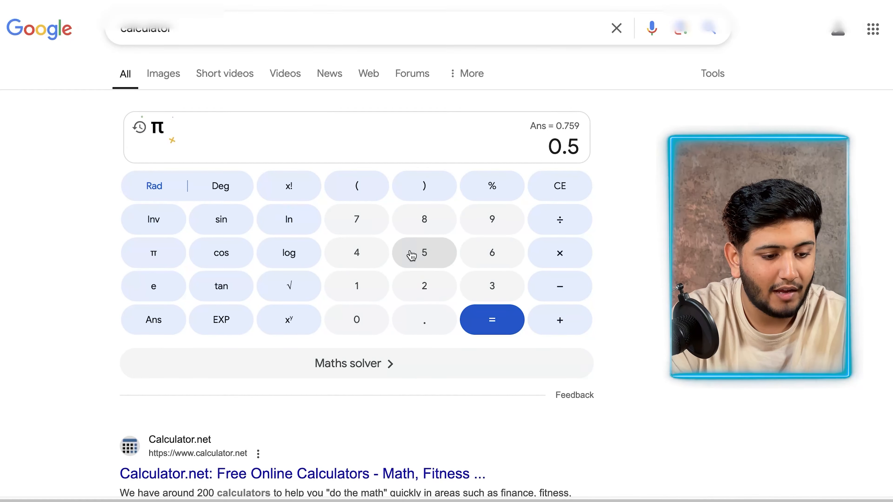
{"action": "left_click", "coordinate": [494, 232]}
{"action": "left_click", "coordinate": [556, 316]}
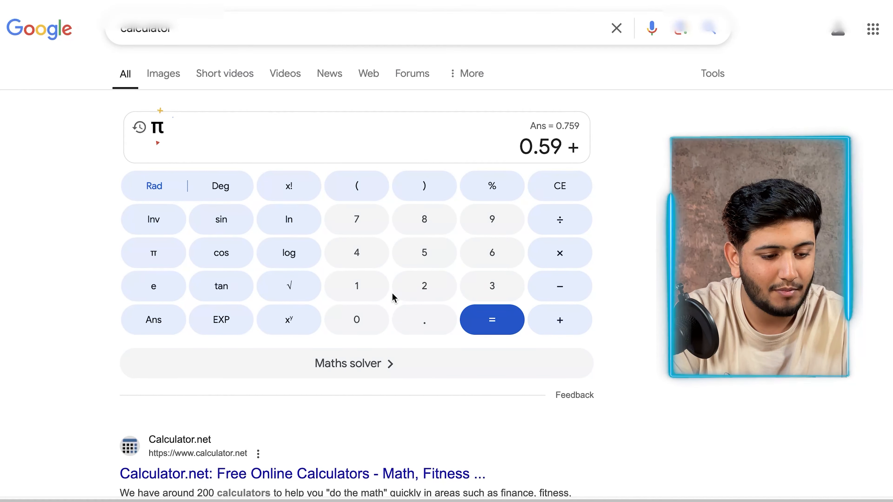
{"action": "left_click", "coordinate": [374, 289]}
{"action": "left_click", "coordinate": [422, 253]}
{"action": "left_click", "coordinate": [488, 190]}
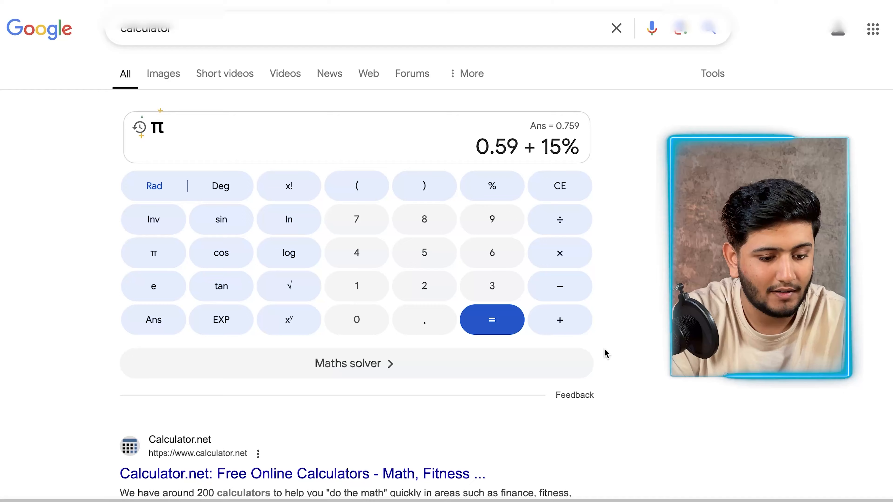
{"action": "left_click", "coordinate": [494, 319]}
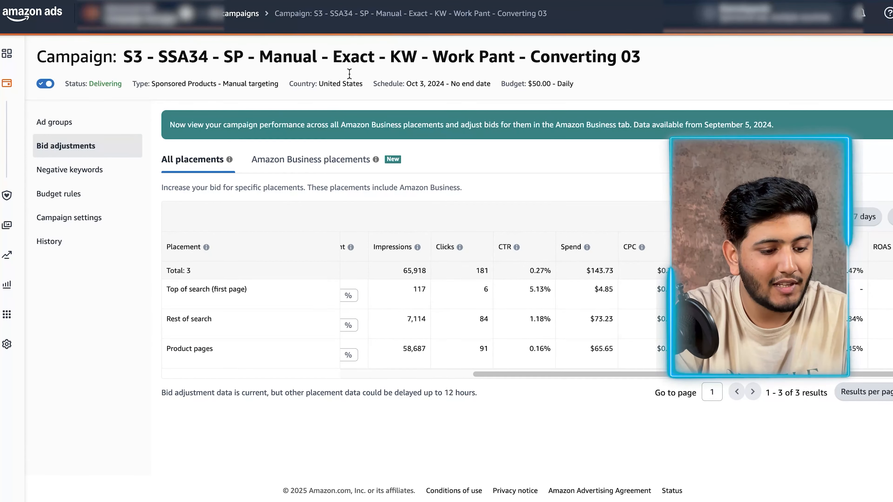
- Review the campaign's placement figures, and check the bid, CPC, clicks, spend and ACOS of the "men work pants" target
{"action": "scroll", "coordinate": [492, 320], "scroll_direction": "left", "scroll_amount": 5}
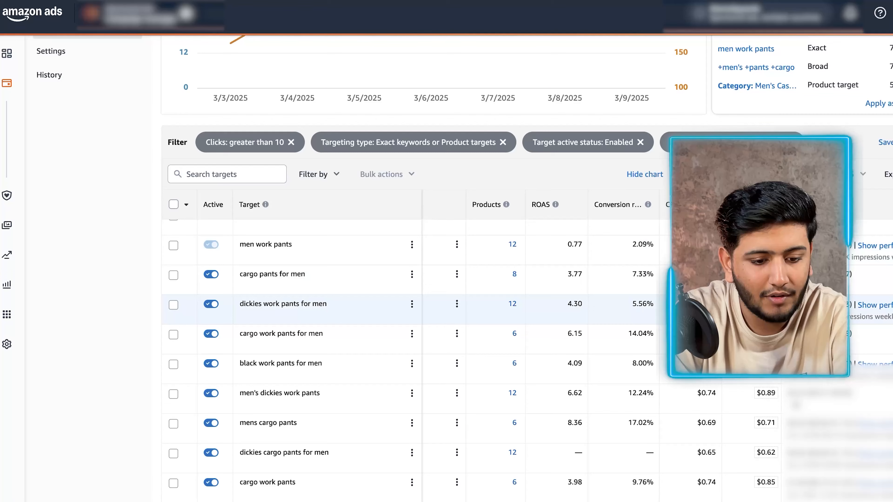
{"action": "scroll", "coordinate": [457, 246], "scroll_direction": "right", "scroll_amount": 7}
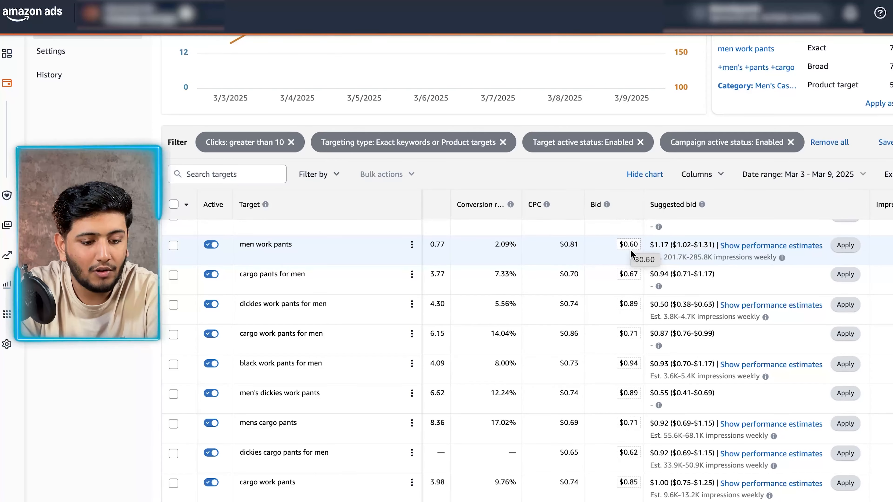
{"action": "scroll", "coordinate": [634, 262], "scroll_direction": "right", "scroll_amount": 5}
{"action": "scroll", "coordinate": [633, 266], "scroll_direction": "right", "scroll_amount": 2}
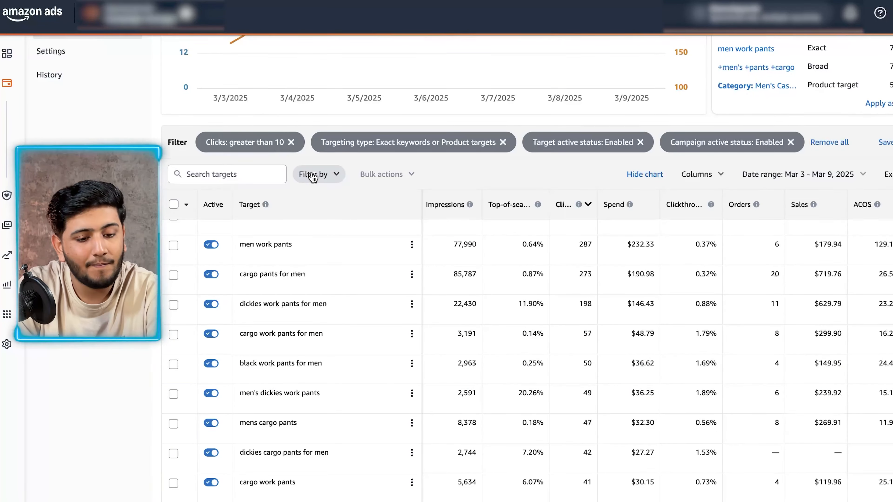
{"action": "left_click", "coordinate": [322, 176]}
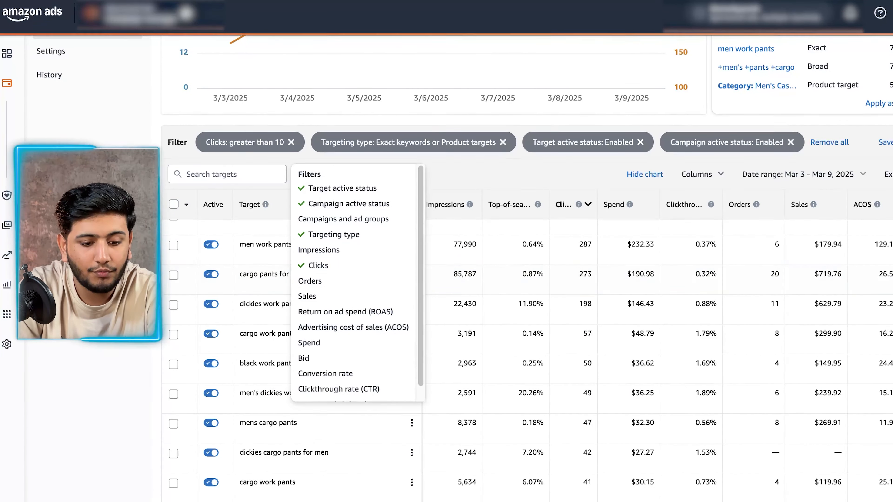
{"action": "left_click", "coordinate": [830, 279]}
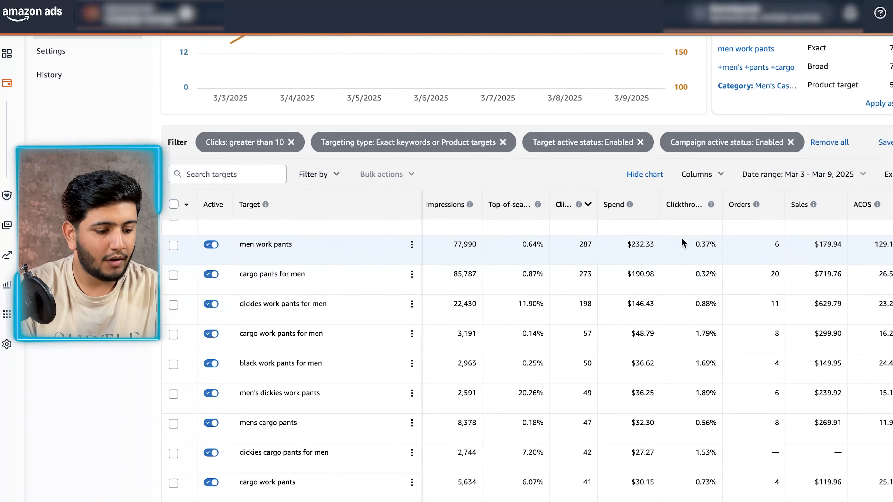
{"action": "left_click", "coordinate": [316, 174]}
{"action": "left_click", "coordinate": [597, 181]}
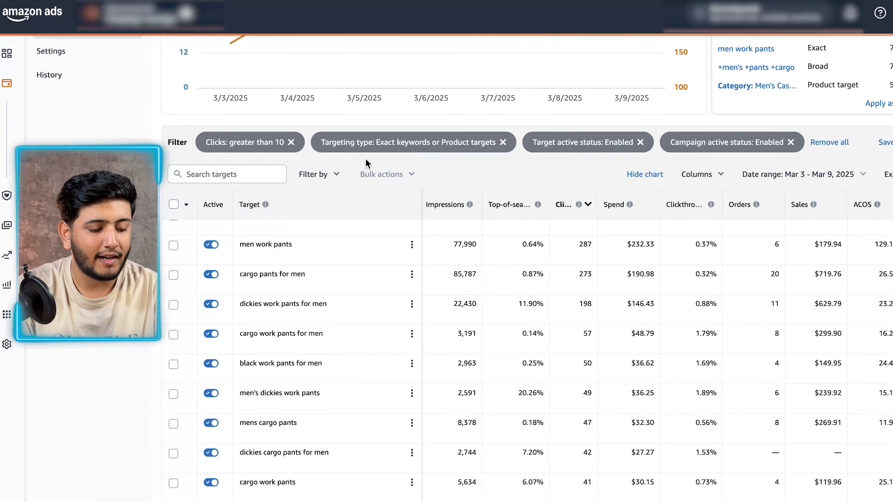
- Filter the targets to those with an advertising cost of sales (ACOS) greater than 40%
{"action": "left_click", "coordinate": [313, 174]}
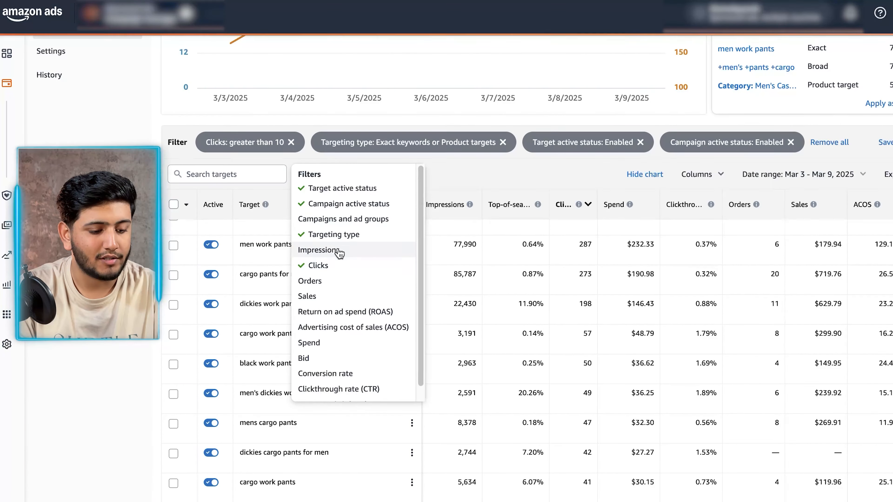
{"action": "left_click", "coordinate": [343, 328]}
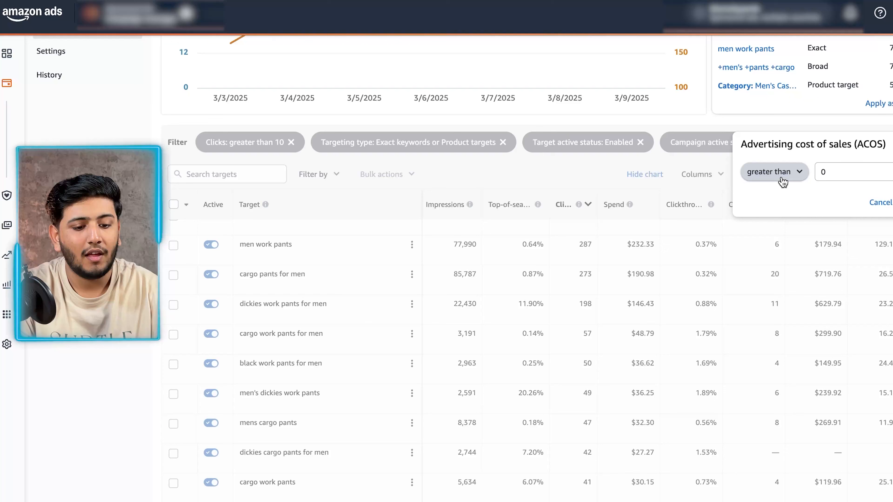
{"action": "left_click", "coordinate": [815, 172]}
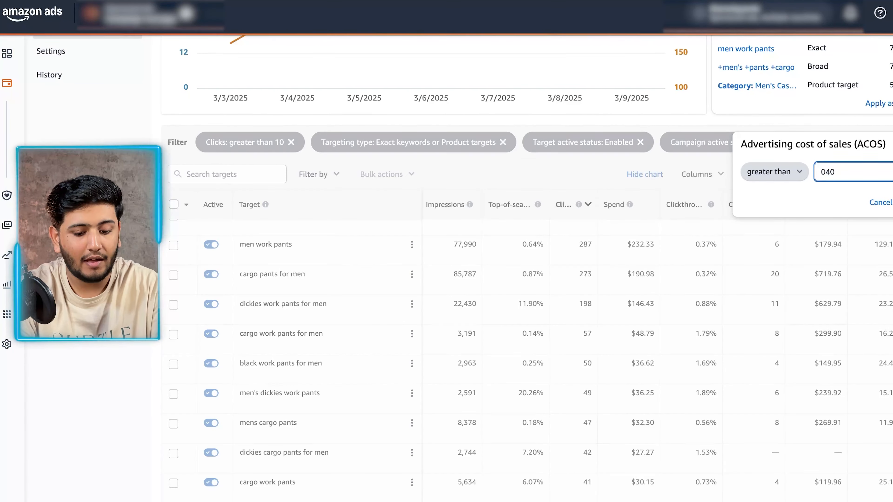
{"action": "key", "text": "Return"}
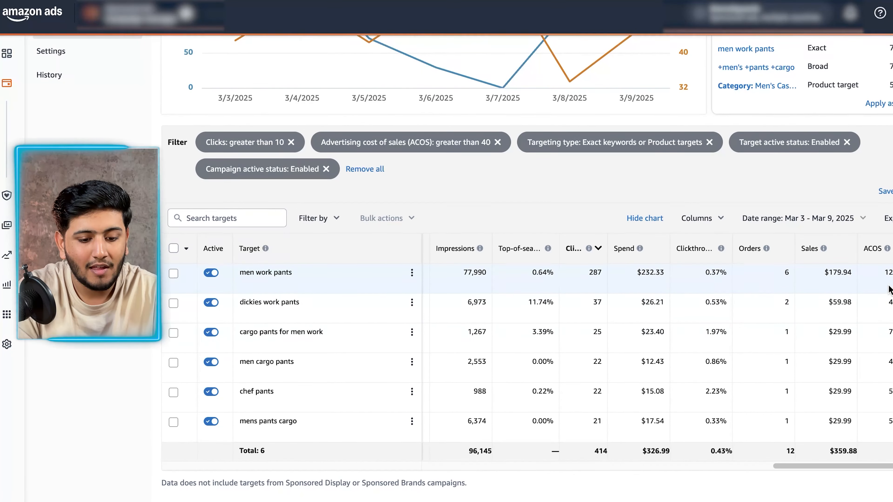
- Look over the high-ACOS targets and select all of them for a bulk change
{"action": "scroll", "coordinate": [872, 287], "scroll_direction": "down", "scroll_amount": 2}
{"action": "scroll", "coordinate": [889, 288], "scroll_direction": "up", "scroll_amount": 3}
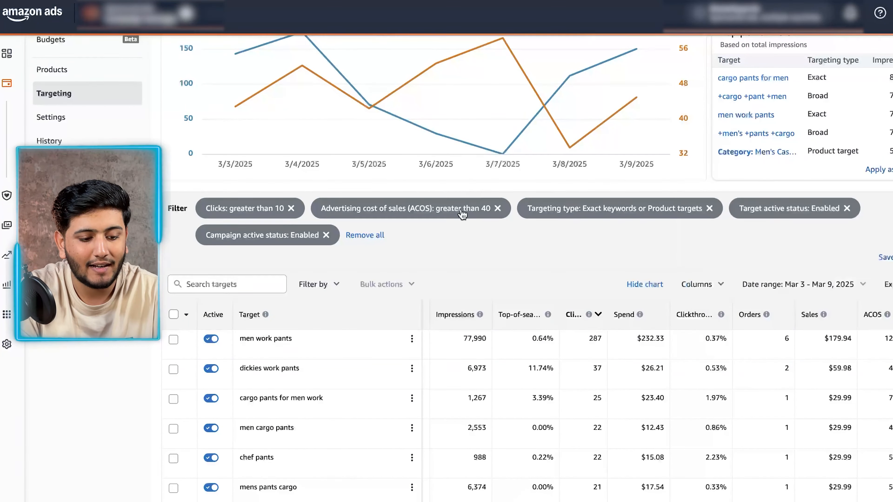
{"action": "scroll", "coordinate": [551, 367], "scroll_direction": "down", "scroll_amount": 2}
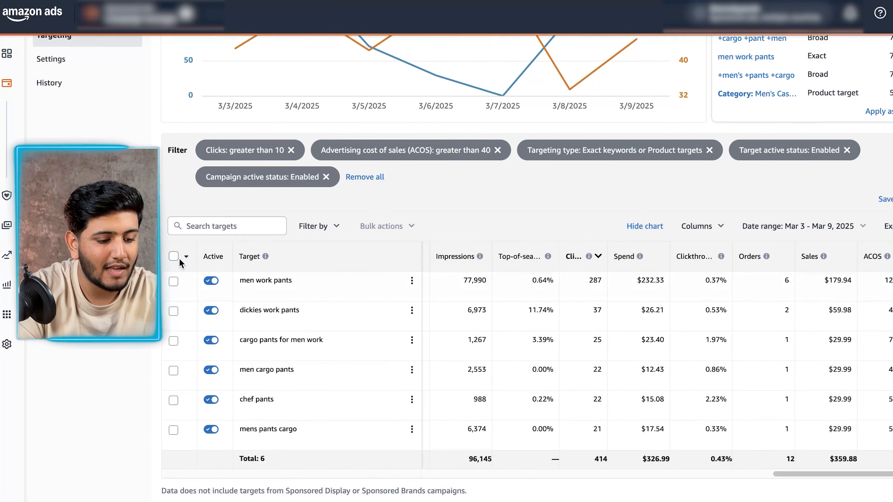
{"action": "left_click", "coordinate": [174, 257]}
{"action": "left_click", "coordinate": [387, 226]}
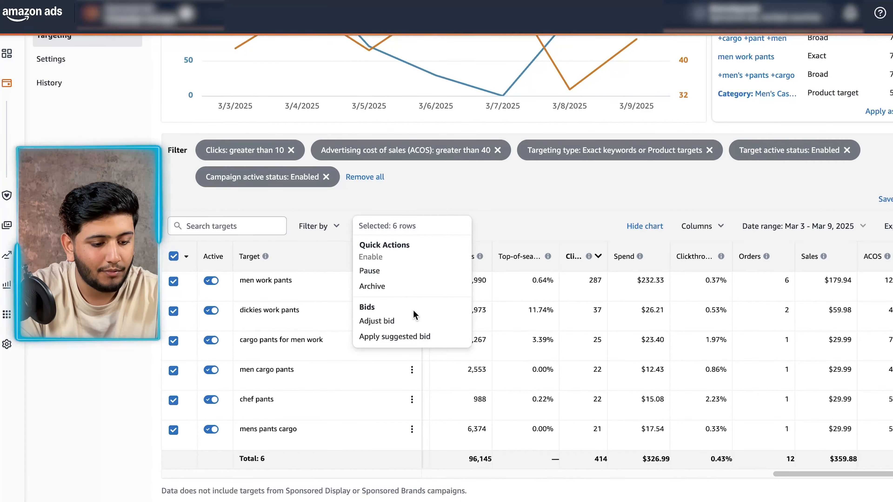
{"action": "left_click", "coordinate": [399, 322]}
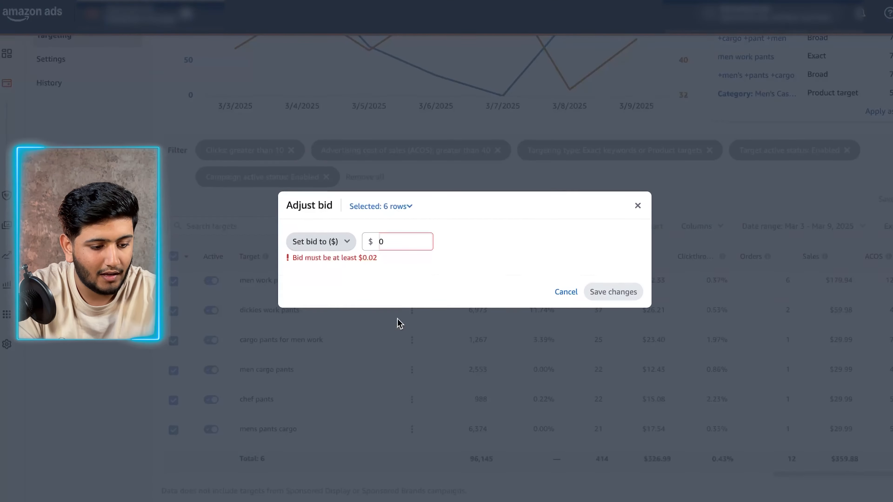
{"action": "left_click", "coordinate": [338, 247]}
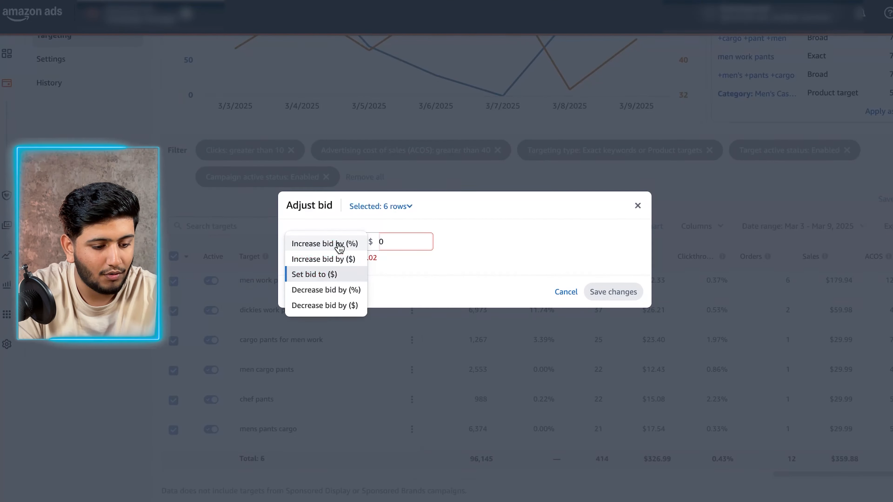
{"action": "left_click", "coordinate": [339, 290]}
{"action": "left_click", "coordinate": [395, 248]}
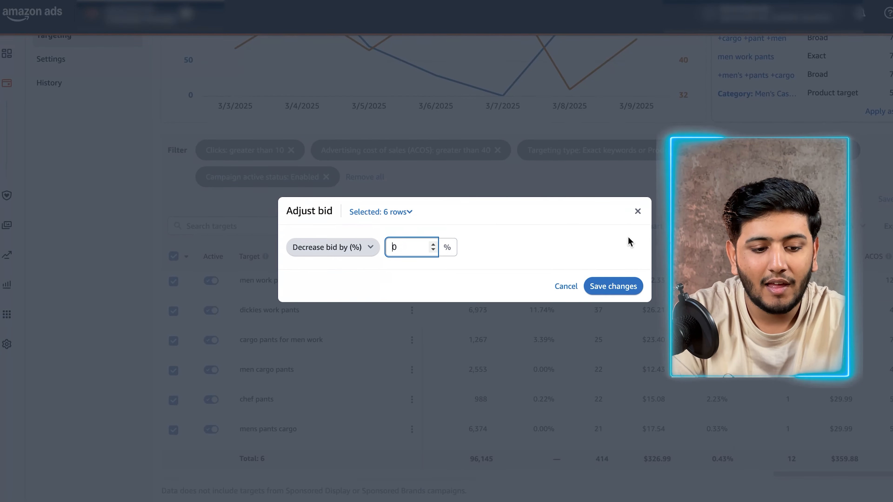
{"action": "left_click", "coordinate": [637, 211]}
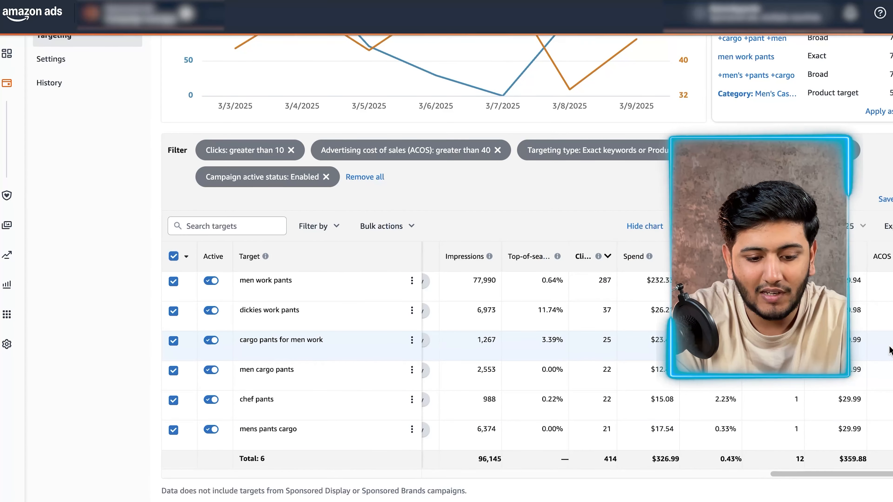
- Decrease the bids of all selected high-ACOS targets by a percentage in bulk and save the change
{"action": "scroll", "coordinate": [889, 350], "scroll_direction": "down", "scroll_amount": 1}
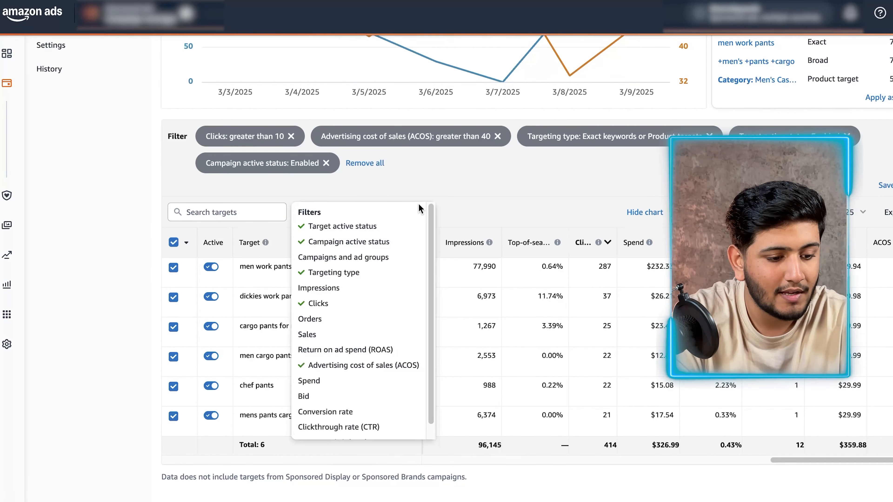
{"action": "left_click", "coordinate": [386, 212]}
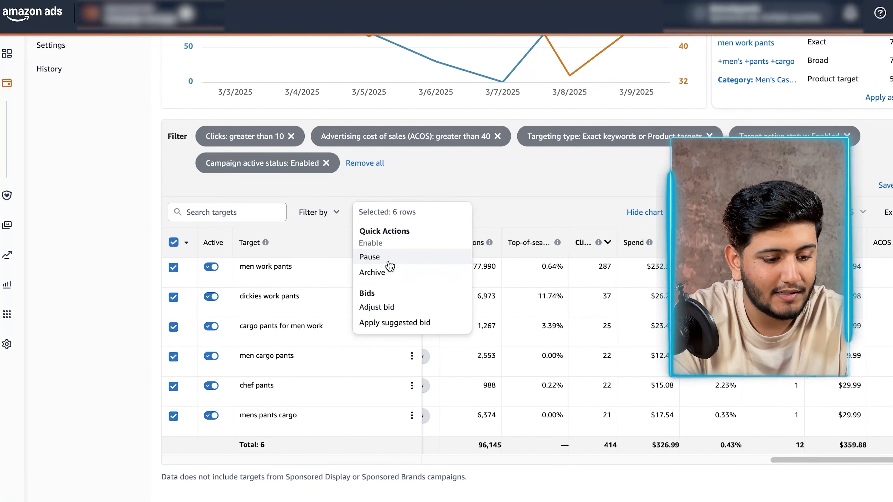
{"action": "left_click", "coordinate": [392, 302]}
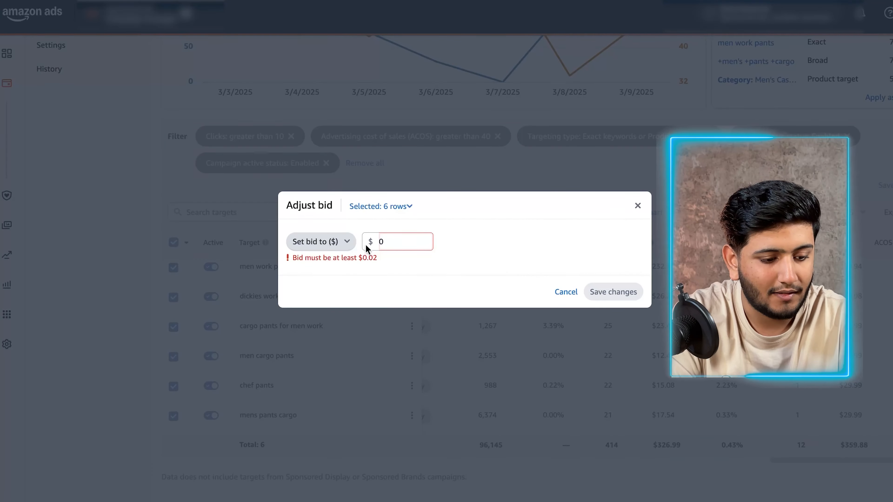
{"action": "left_click", "coordinate": [329, 247]}
{"action": "left_click", "coordinate": [337, 290]}
{"action": "left_click", "coordinate": [392, 254]}
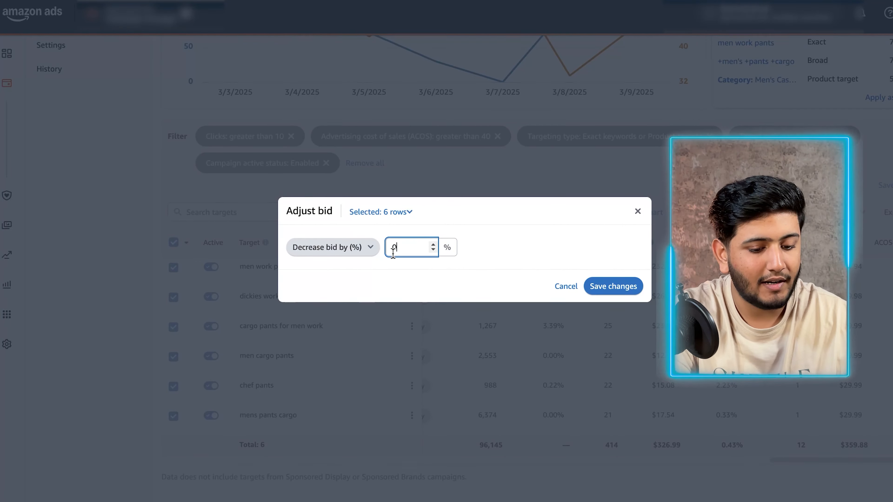
{"action": "key", "text": "Return"}
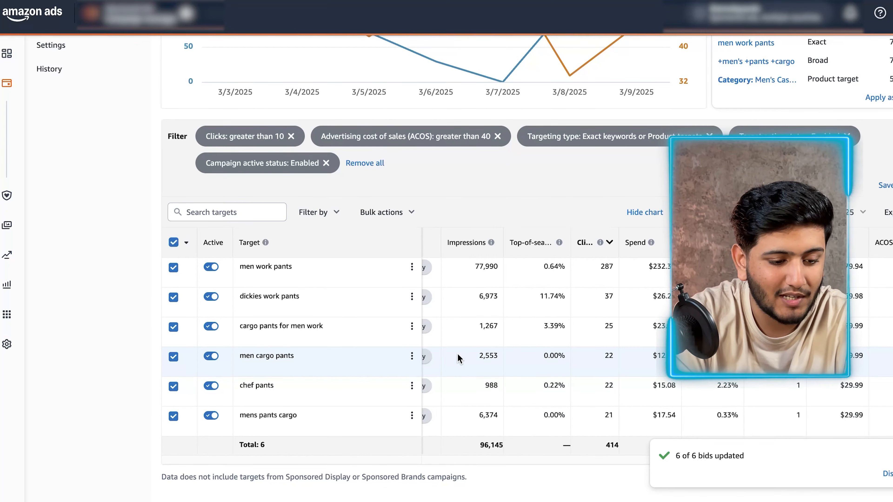
- Change the ACOS filter on the targets list to less than 31%
{"action": "scroll", "coordinate": [458, 357], "scroll_direction": "left", "scroll_amount": 5}
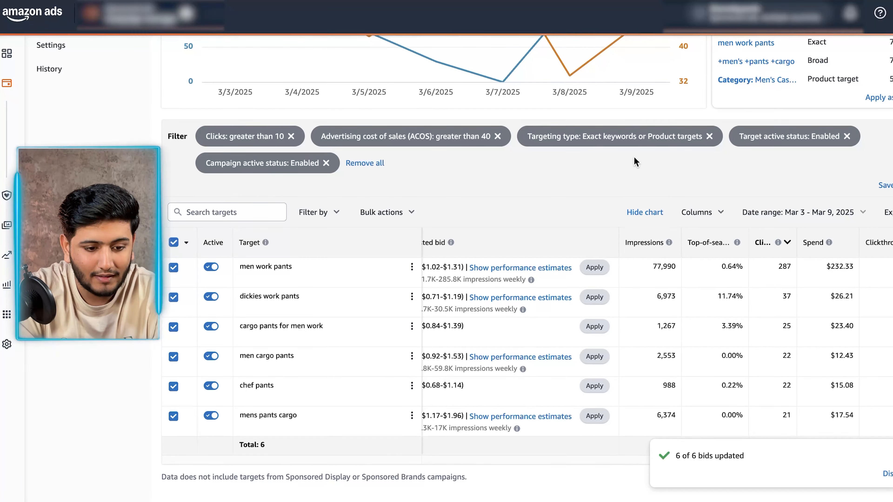
{"action": "left_click", "coordinate": [407, 146]}
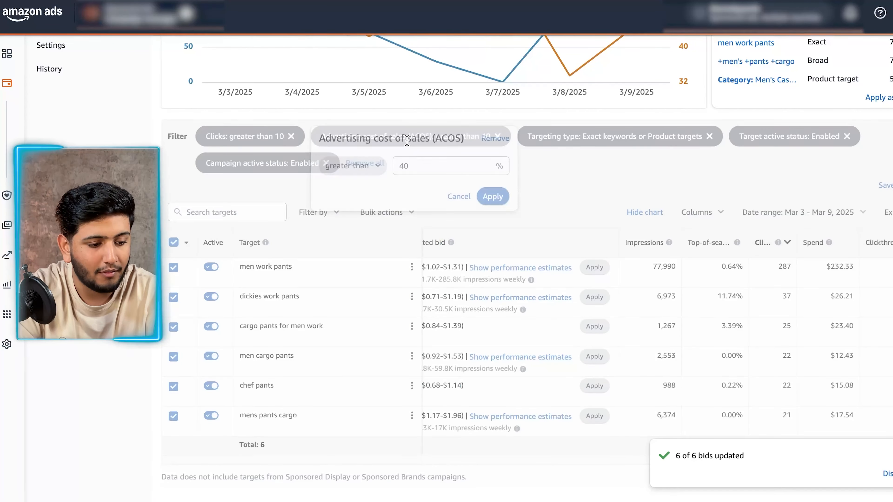
{"action": "left_click", "coordinate": [351, 168]}
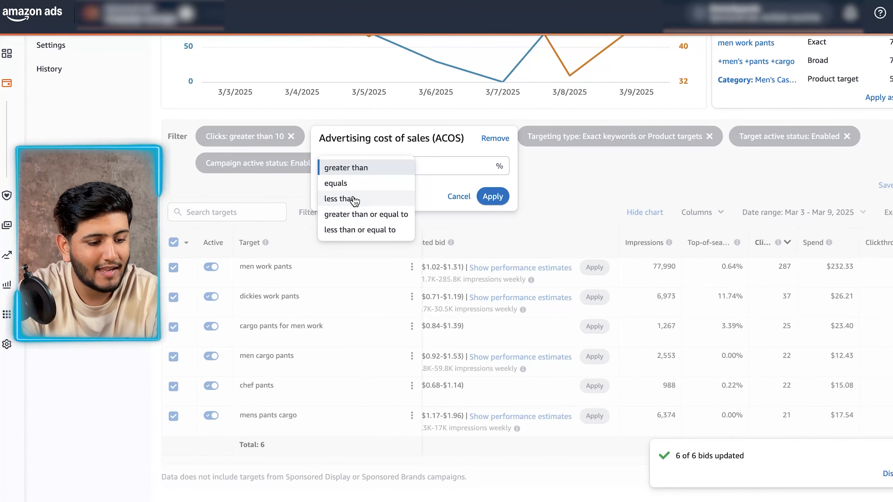
{"action": "left_click", "coordinate": [339, 198]}
{"action": "left_click", "coordinate": [394, 165]}
{"action": "type", "text": "40"}
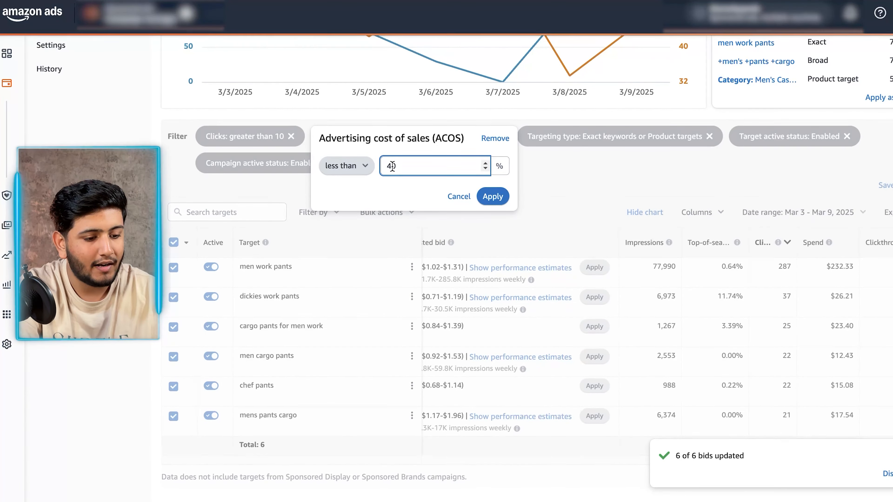
{"action": "left_click", "coordinate": [392, 166]}
{"action": "key", "text": "BackSpace"}
{"action": "type", "text": "31"}
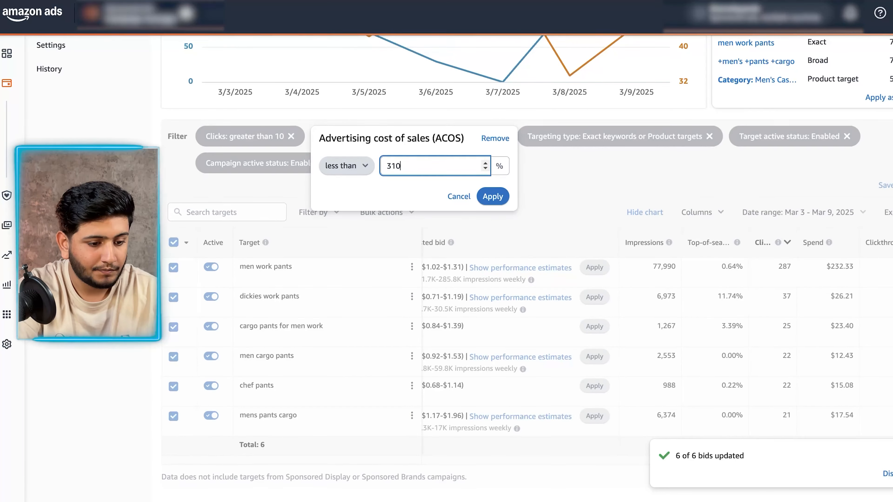
{"action": "key", "text": "Delete"}
{"action": "left_click", "coordinate": [492, 197]}
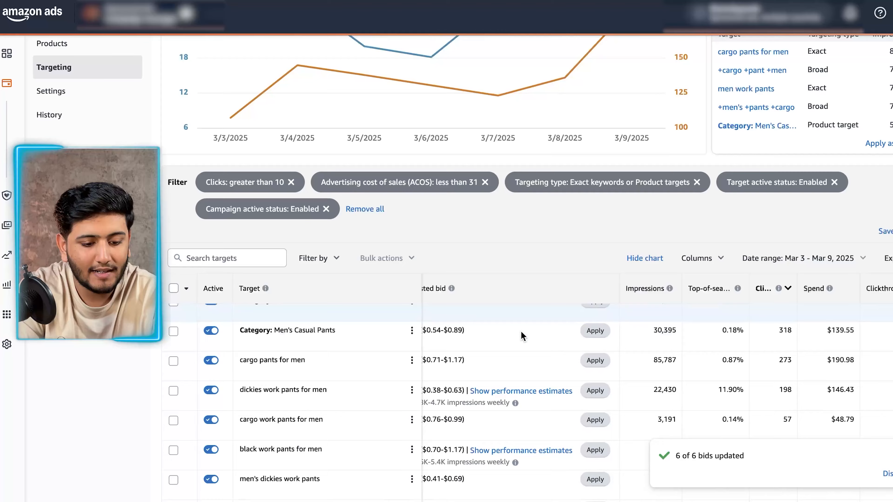
- Examine clicks, spend, orders, sales and ACOS of the well-performing targets in the filtered list
{"action": "scroll", "coordinate": [706, 343], "scroll_direction": "down", "scroll_amount": 5}
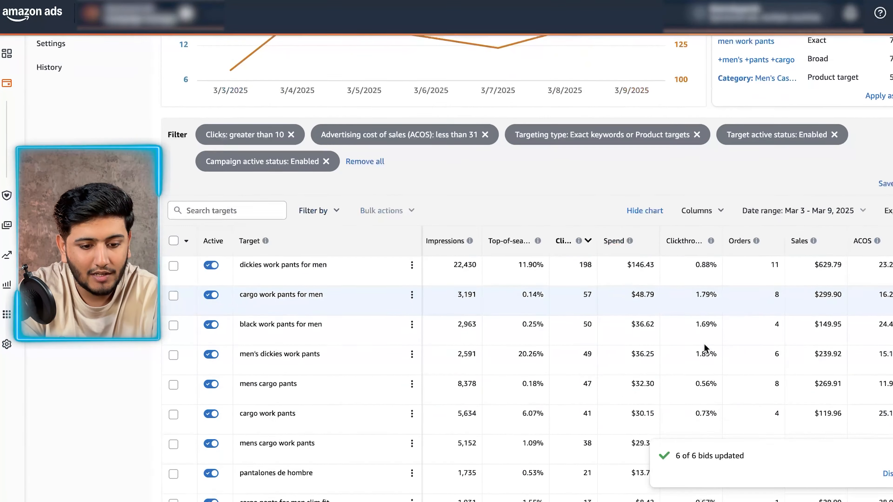
{"action": "scroll", "coordinate": [703, 257], "scroll_direction": "down", "scroll_amount": 2}
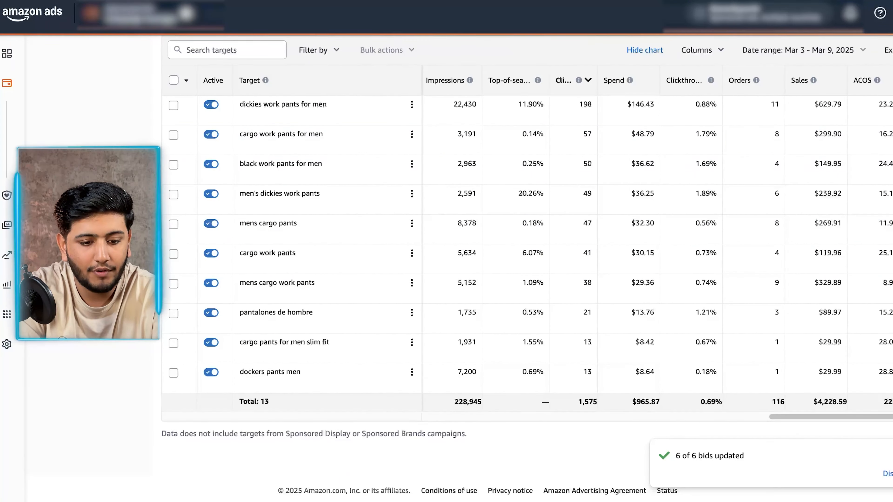
{"action": "scroll", "coordinate": [885, 227], "scroll_direction": "up", "scroll_amount": 3}
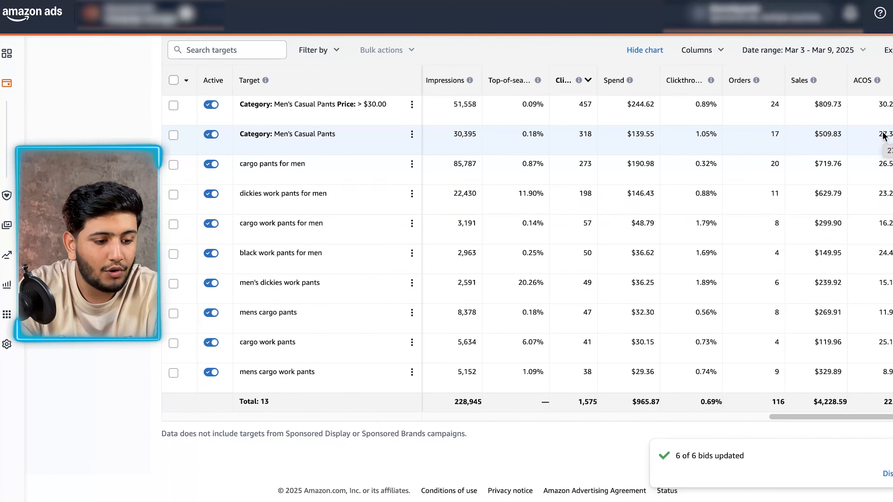
- Compare the conversion rate, CPC, current bid and suggested bid of the low-ACOS targets
{"action": "scroll", "coordinate": [883, 136], "scroll_direction": "left", "scroll_amount": 10}
{"action": "scroll", "coordinate": [558, 174], "scroll_direction": "up", "scroll_amount": 2}
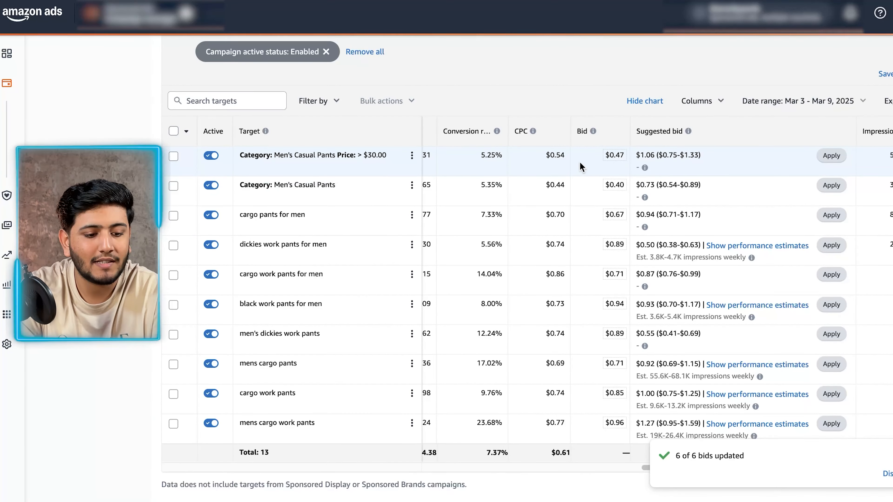
{"action": "scroll", "coordinate": [555, 161], "scroll_direction": "up", "scroll_amount": 1}
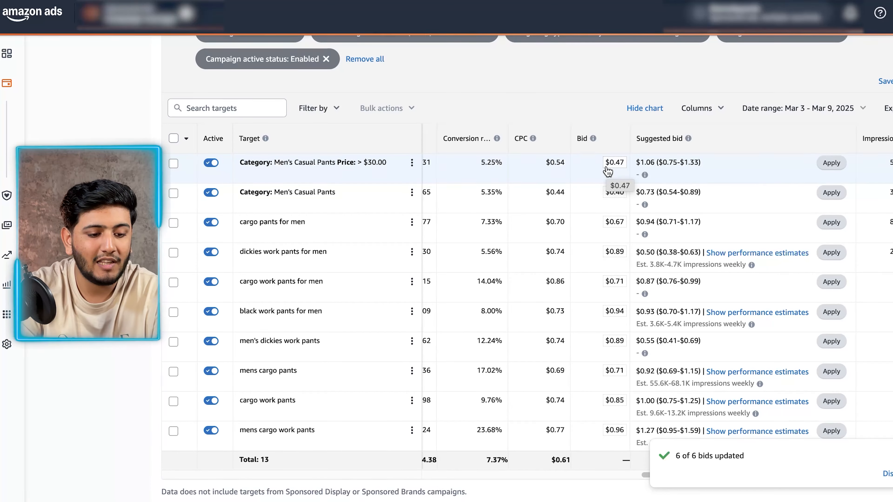
{"action": "scroll", "coordinate": [607, 171], "scroll_direction": "left", "scroll_amount": 2}
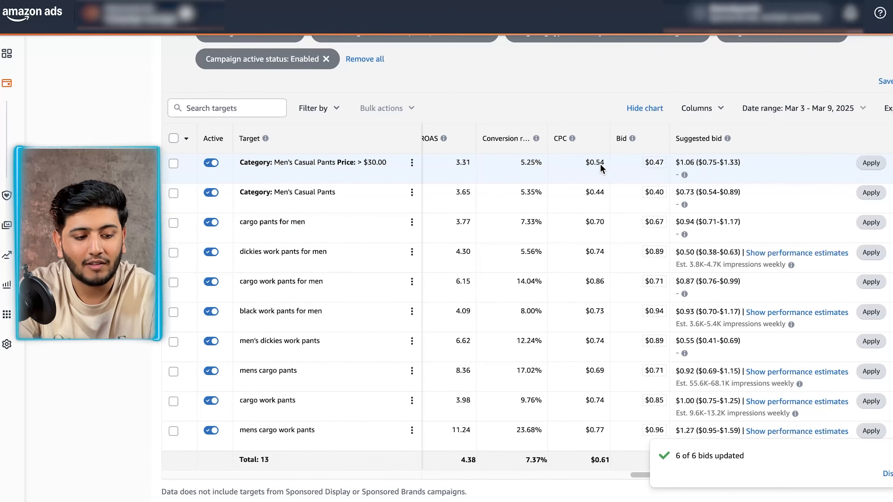
{"action": "scroll", "coordinate": [598, 162], "scroll_direction": "right", "scroll_amount": 1}
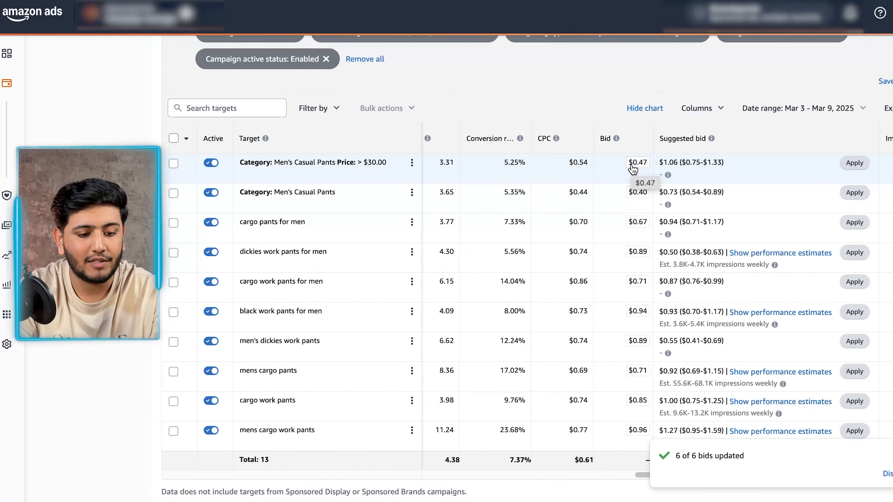
{"action": "left_click", "coordinate": [632, 169]}
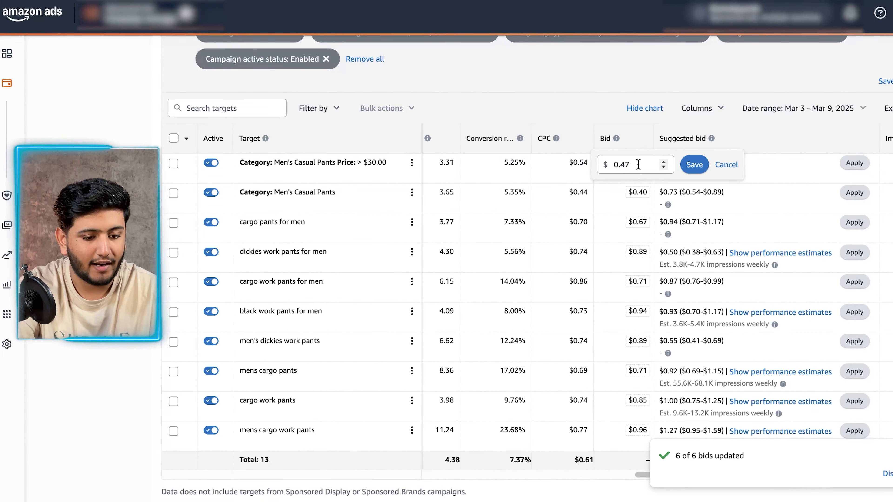
{"action": "key", "text": "BackSpace"}
{"action": "key", "text": "BackSpace"}
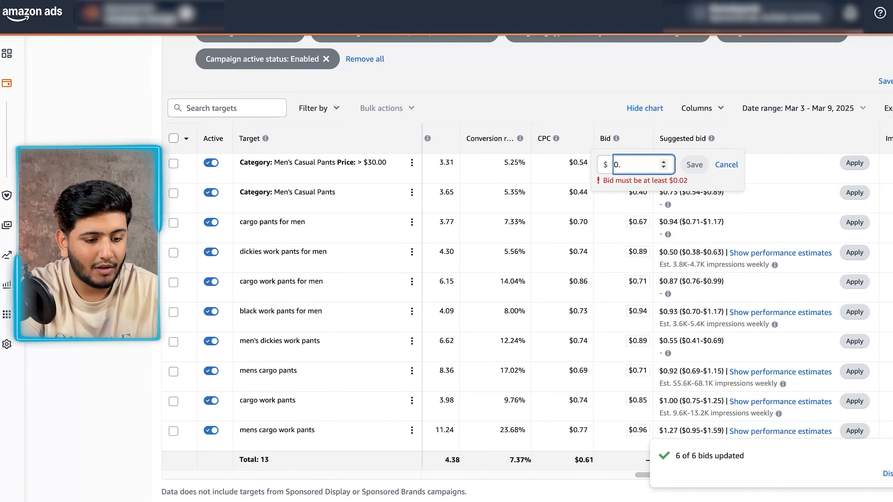
{"action": "left_click", "coordinate": [721, 199]}
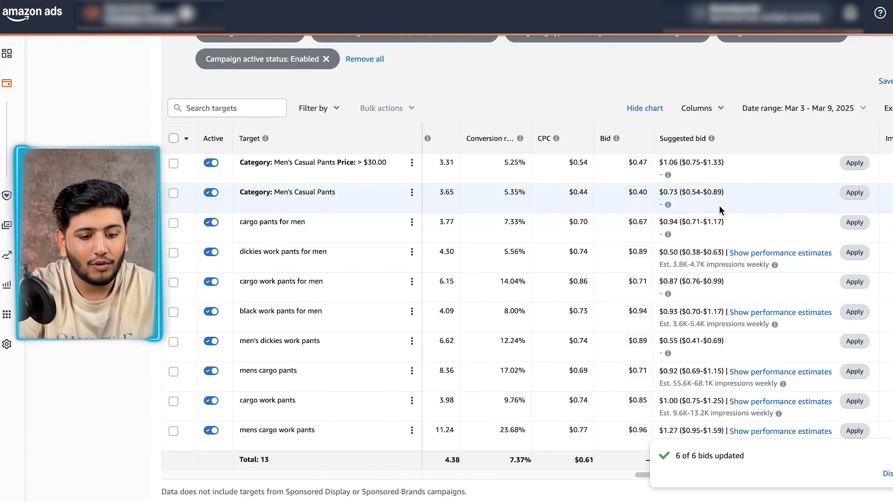
- Check the ACOS of the Men's Casual Pants category target priced above $30.00 and set its bid to $0.51
{"action": "scroll", "coordinate": [721, 199], "scroll_direction": "left", "scroll_amount": 12}
{"action": "scroll", "coordinate": [721, 199], "scroll_direction": "right", "scroll_amount": 1}
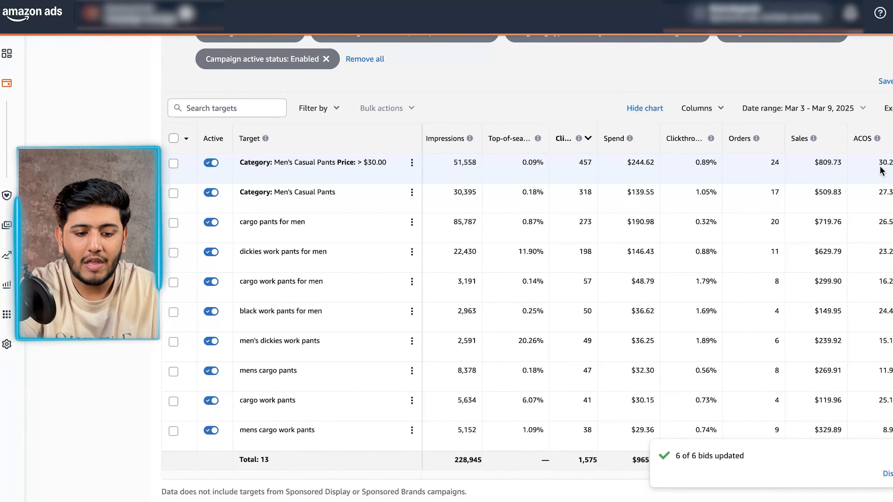
{"action": "scroll", "coordinate": [881, 172], "scroll_direction": "left", "scroll_amount": 8}
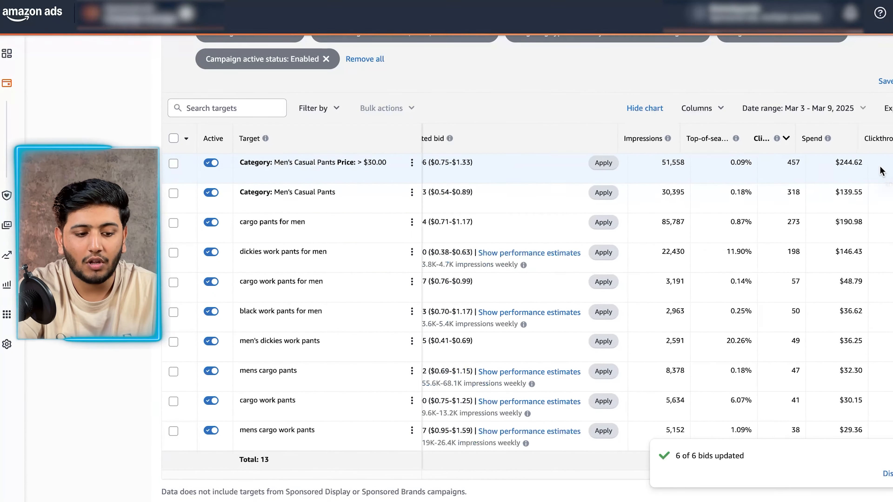
{"action": "scroll", "coordinate": [881, 172], "scroll_direction": "left", "scroll_amount": 4}
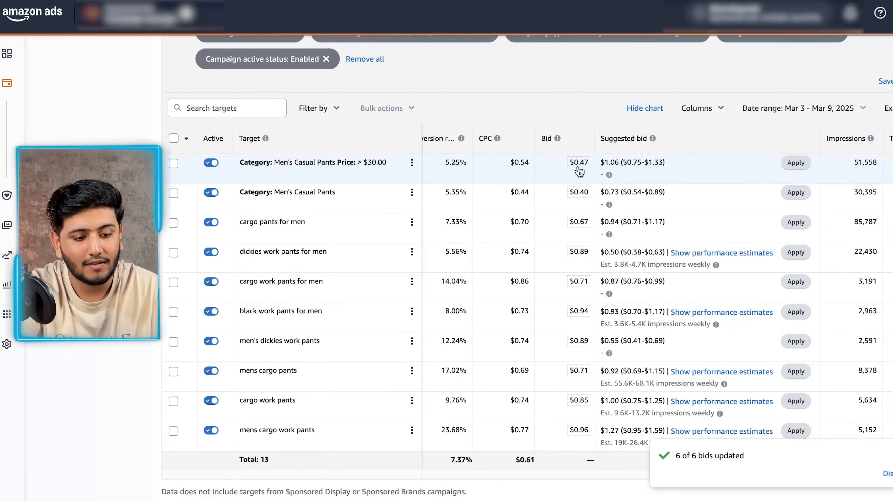
{"action": "left_click", "coordinate": [578, 162]}
{"action": "left_click", "coordinate": [577, 163]}
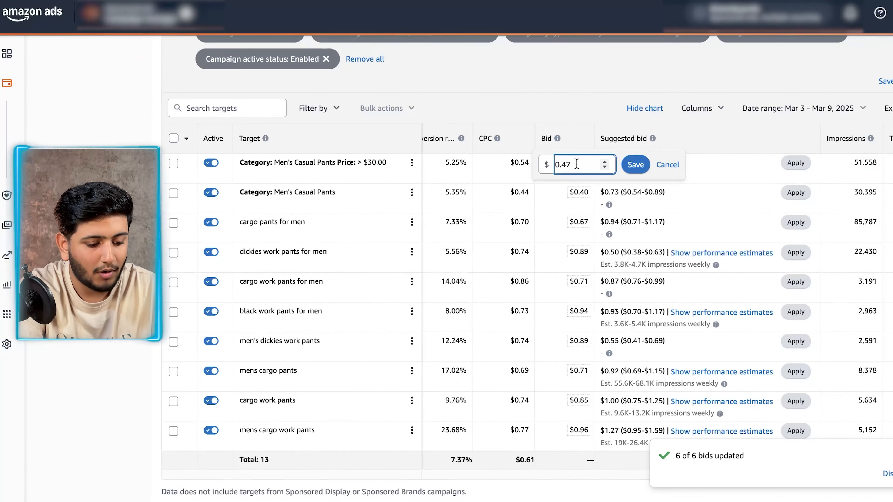
{"action": "key", "text": "BackSpace"}
{"action": "key", "text": "BackSpace"}
{"action": "key", "text": "BackSpace"}
{"action": "key", "text": "BackSpace"}
{"action": "type", "text": "0.51"}
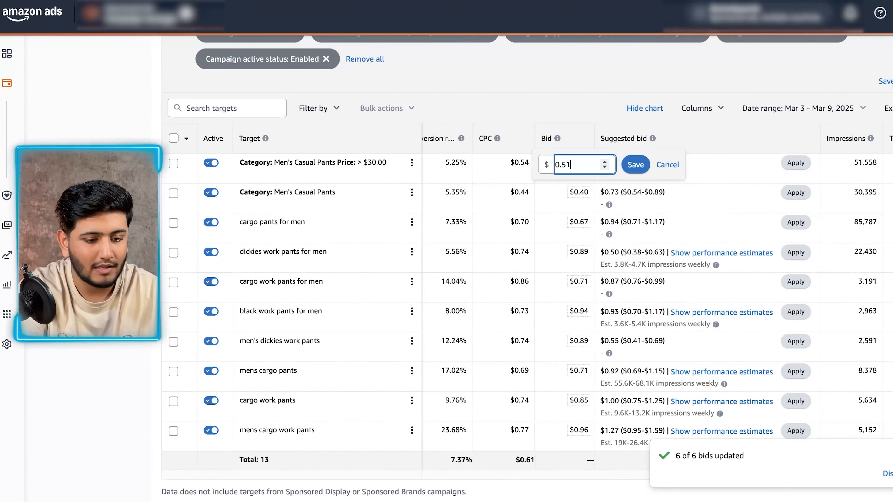
{"action": "key", "text": "Return"}
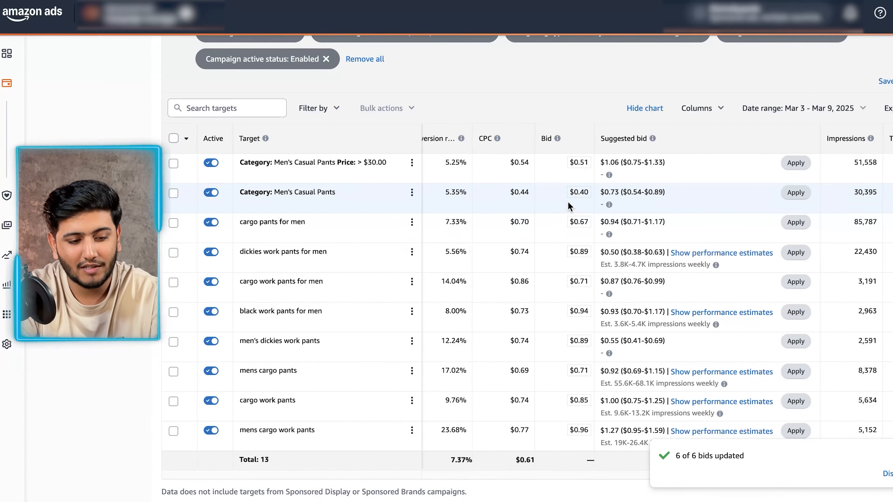
- Set the bid of the Men's Casual Pants category target without a price condition to $0.50
{"action": "scroll", "coordinate": [570, 206], "scroll_direction": "right", "scroll_amount": 1}
{"action": "scroll", "coordinate": [569, 207], "scroll_direction": "right", "scroll_amount": 2}
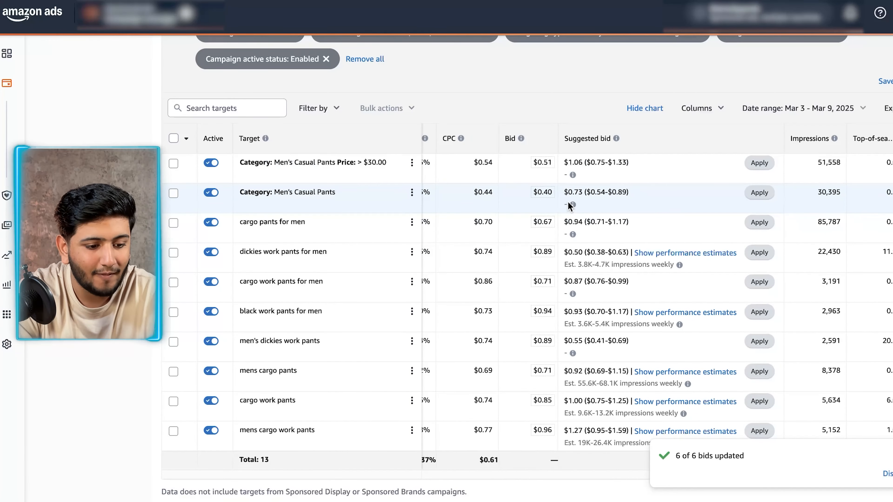
{"action": "left_click", "coordinate": [540, 191]}
{"action": "left_click", "coordinate": [540, 194]}
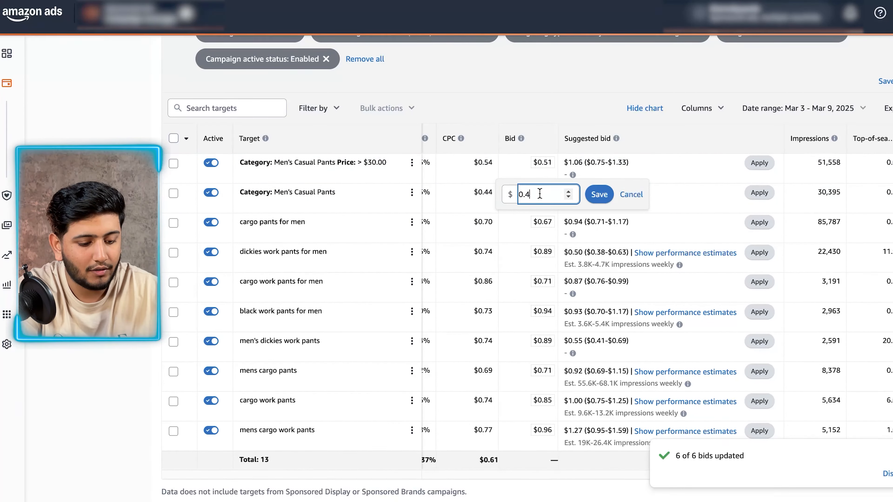
{"action": "key", "text": "BackSpace"}
{"action": "type", "text": "5"}
{"action": "key", "text": "Return"}
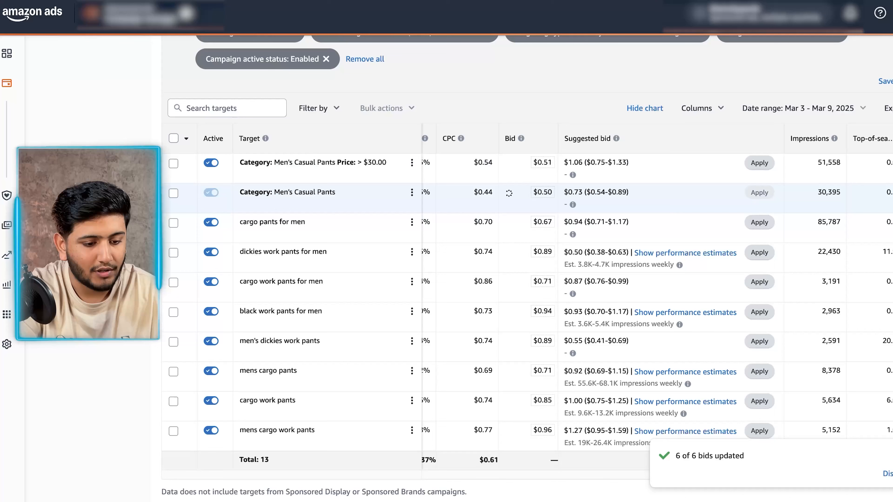
- Set the bid of the Men's Casual Pants category target without a price condition to $0.45
{"action": "left_click", "coordinate": [545, 193]}
{"action": "left_click", "coordinate": [529, 194]}
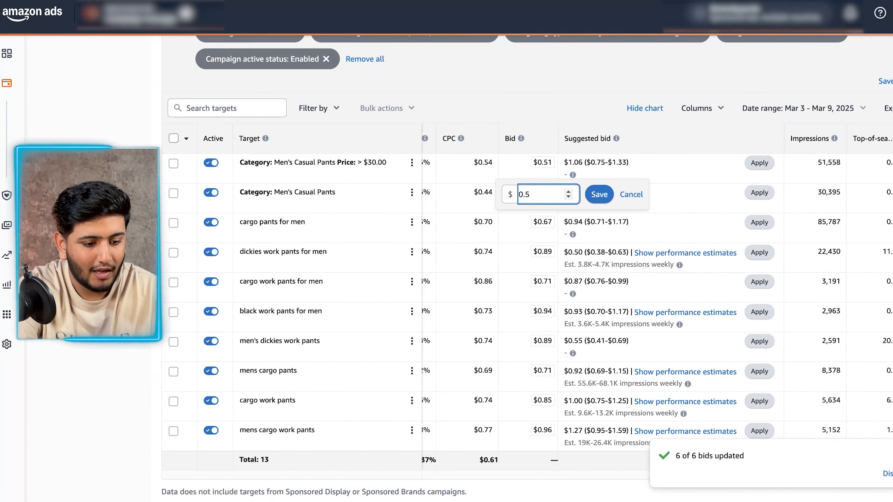
{"action": "key", "text": "BackSpace"}
{"action": "type", "text": "45"}
{"action": "key", "text": "Return"}
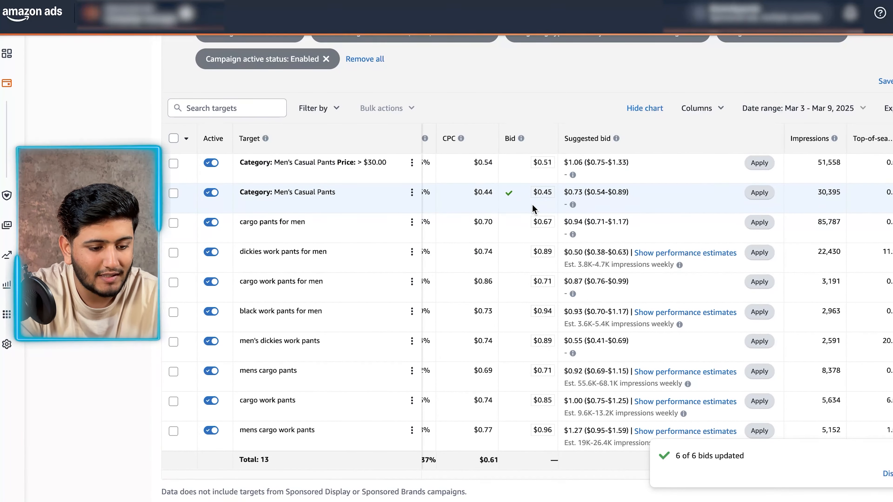
{"action": "scroll", "coordinate": [534, 209], "scroll_direction": "down", "scroll_amount": 1}
{"action": "left_click", "coordinate": [536, 212]}
{"action": "left_click", "coordinate": [537, 213]}
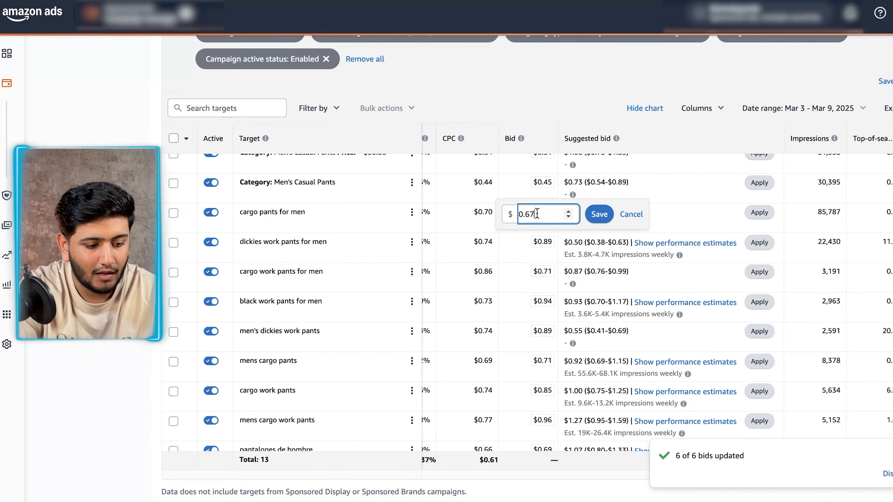
{"action": "left_click", "coordinate": [728, 213]}
- Check the orders, sales and ACOS of the "cargo pants for men" target and set its bid to $0.75
{"action": "scroll", "coordinate": [728, 213], "scroll_direction": "right", "scroll_amount": 10}
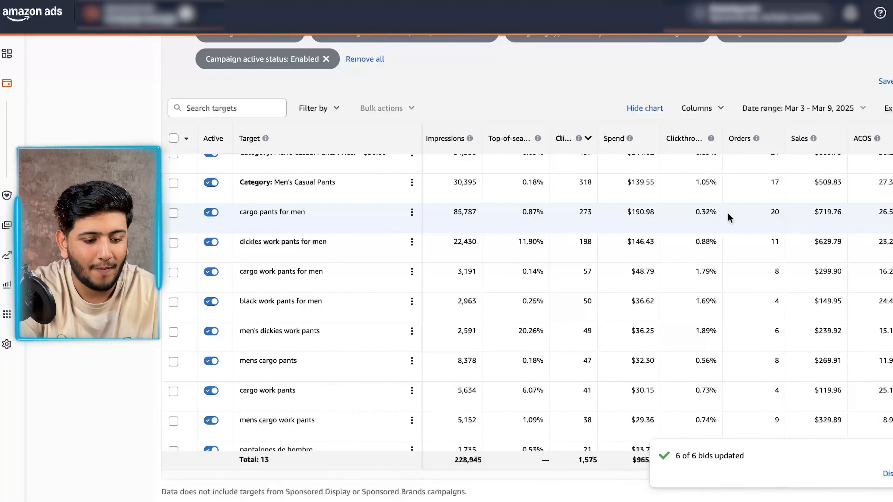
{"action": "scroll", "coordinate": [727, 213], "scroll_direction": "left", "scroll_amount": 10}
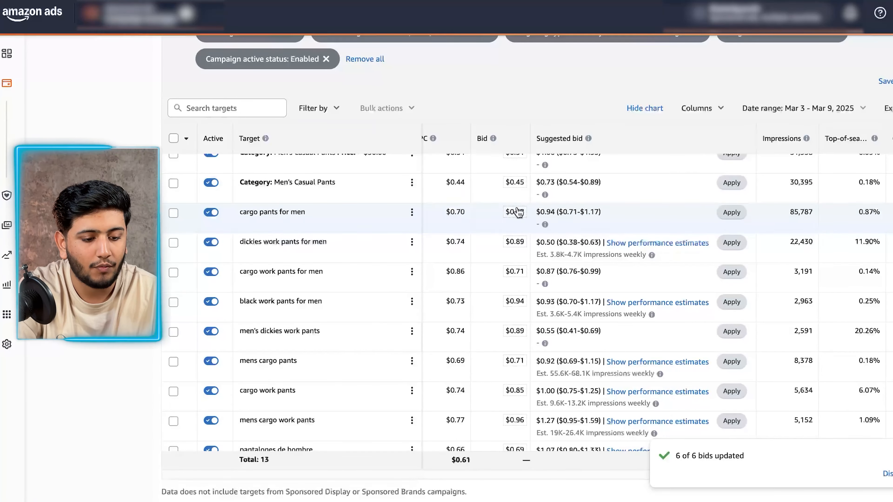
{"action": "left_click", "coordinate": [517, 212]}
{"action": "key", "text": "BackSpace"}
{"action": "key", "text": "BackSpace"}
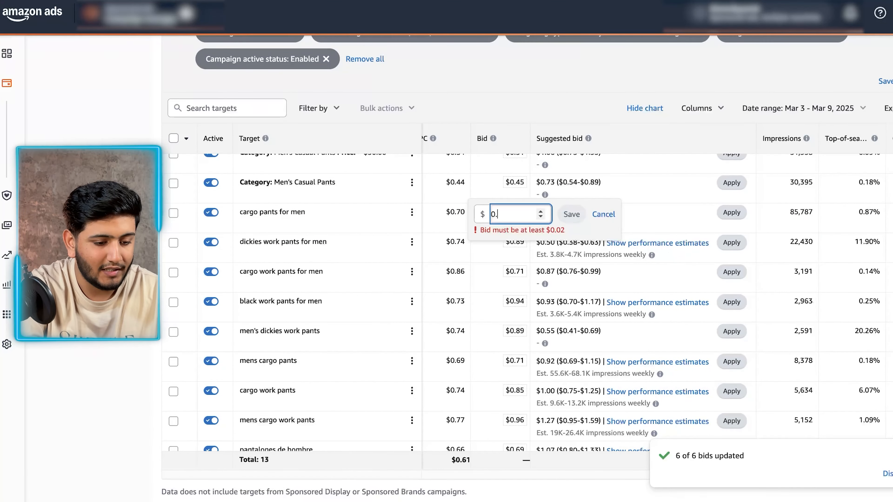
{"action": "type", "text": "75"}
{"action": "key", "text": "Return"}
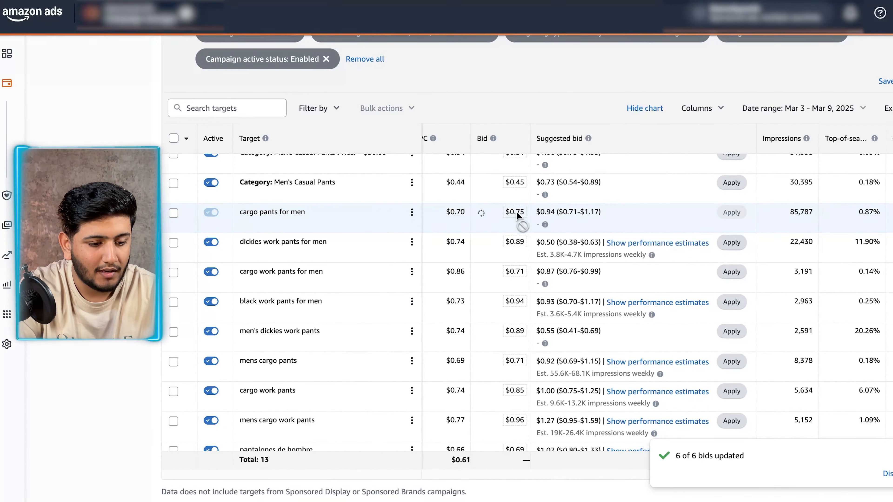
{"action": "left_click", "coordinate": [514, 243]}
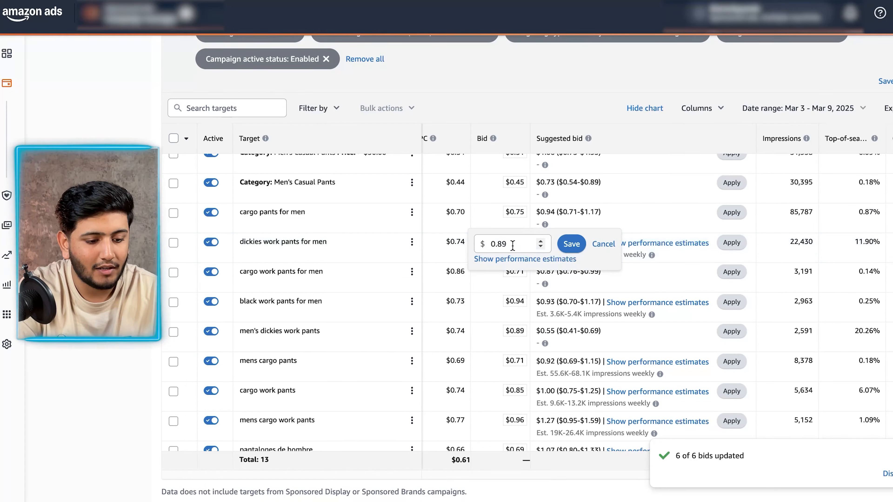
{"action": "left_click", "coordinate": [459, 251]}
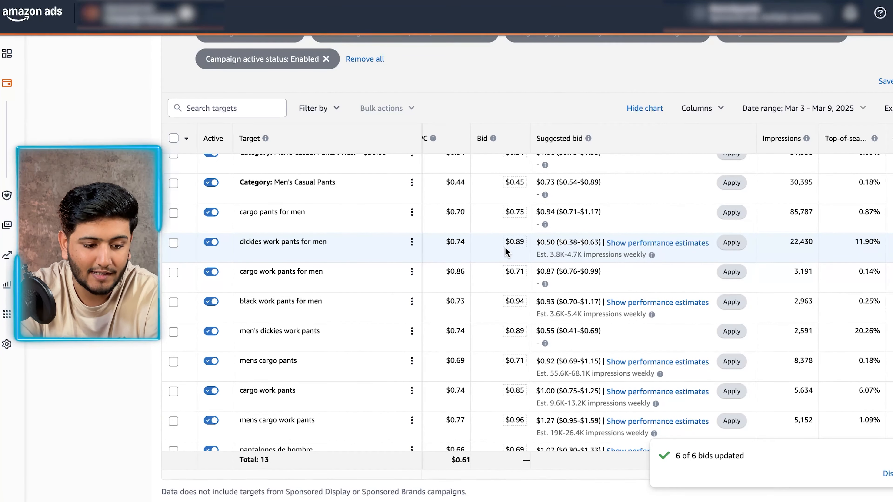
{"action": "scroll", "coordinate": [505, 248], "scroll_direction": "down", "scroll_amount": 1}
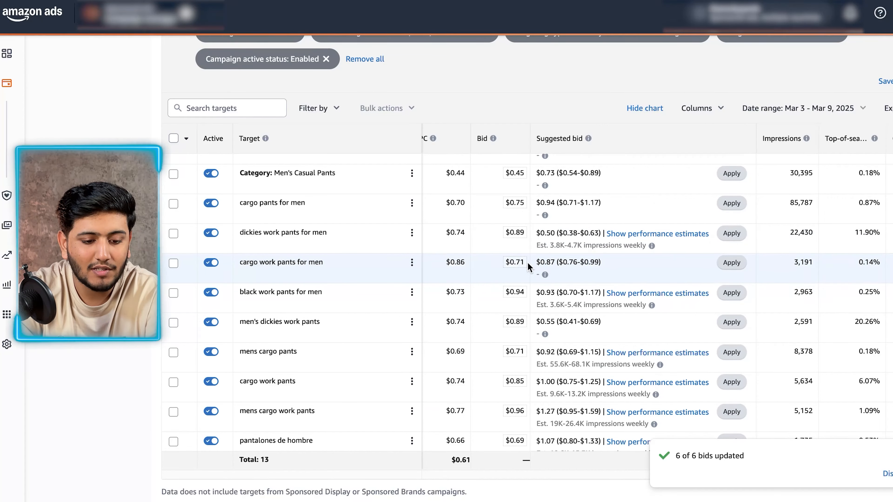
- Check the performance figures of the "cargo work pants for men" target and set its bid to $0.81
{"action": "scroll", "coordinate": [529, 267], "scroll_direction": "right", "scroll_amount": 8}
{"action": "scroll", "coordinate": [881, 274], "scroll_direction": "left", "scroll_amount": 4}
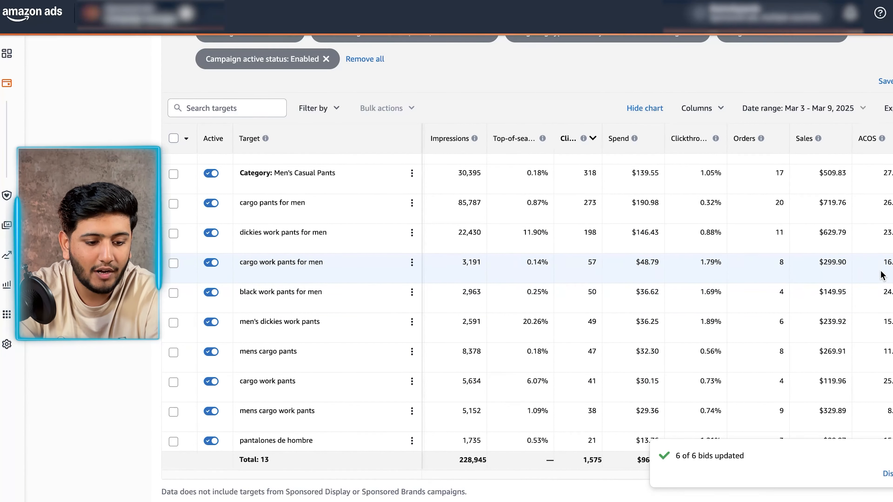
{"action": "scroll", "coordinate": [880, 274], "scroll_direction": "left", "scroll_amount": 2}
{"action": "left_click", "coordinate": [505, 262]}
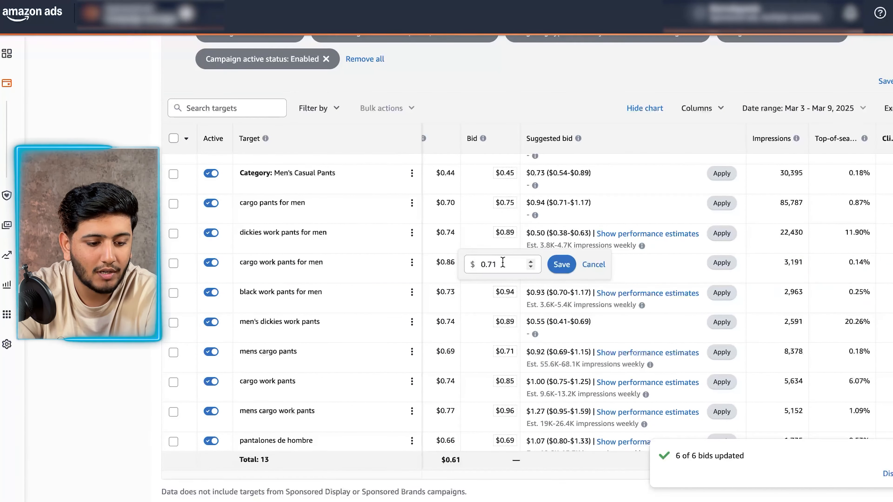
{"action": "left_click", "coordinate": [491, 265]}
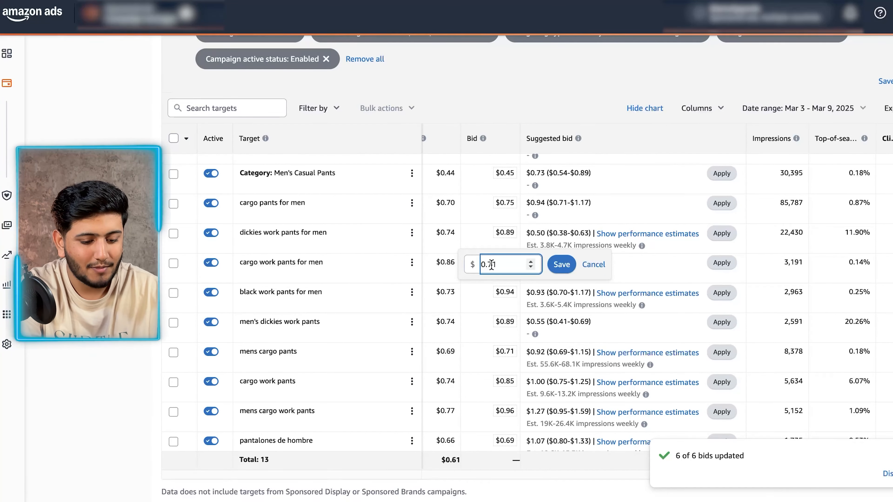
{"action": "key", "text": "BackSpace"}
{"action": "type", "text": "8"}
{"action": "key", "text": "Return"}
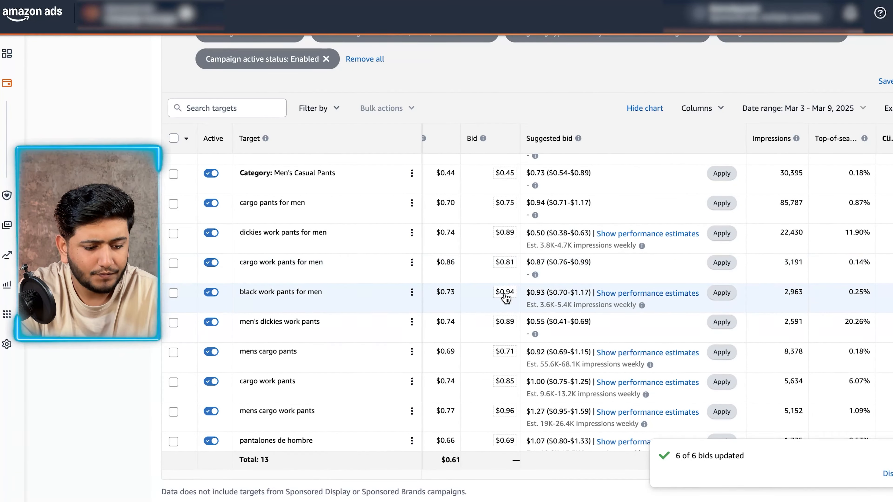
- Examine the bids, clicks, spend, orders, sales and ACOS of the remaining targets in the low-ACOS list
{"action": "scroll", "coordinate": [504, 299], "scroll_direction": "down", "scroll_amount": 2}
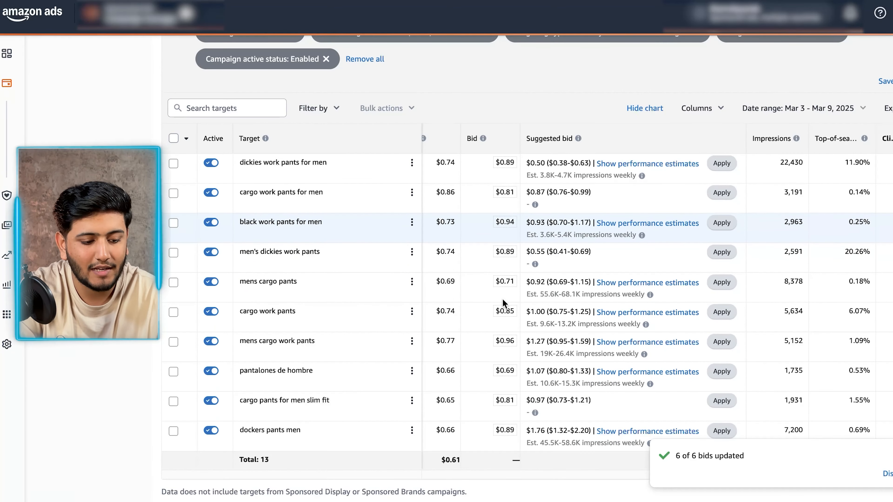
{"action": "scroll", "coordinate": [503, 299], "scroll_direction": "up", "scroll_amount": 3}
{"action": "scroll", "coordinate": [502, 299], "scroll_direction": "down", "scroll_amount": 3}
{"action": "scroll", "coordinate": [697, 231], "scroll_direction": "right", "scroll_amount": 8}
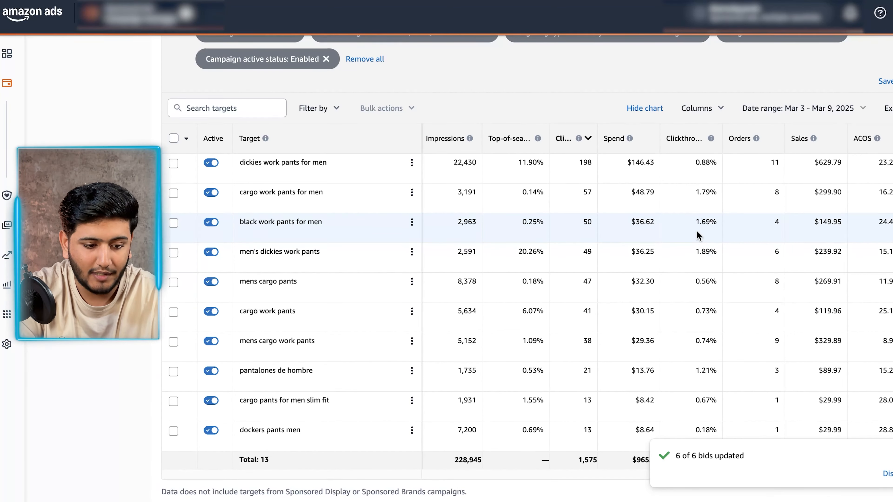
{"action": "scroll", "coordinate": [696, 236], "scroll_direction": "up", "scroll_amount": 3}
{"action": "scroll", "coordinate": [696, 236], "scroll_direction": "left", "scroll_amount": 1}
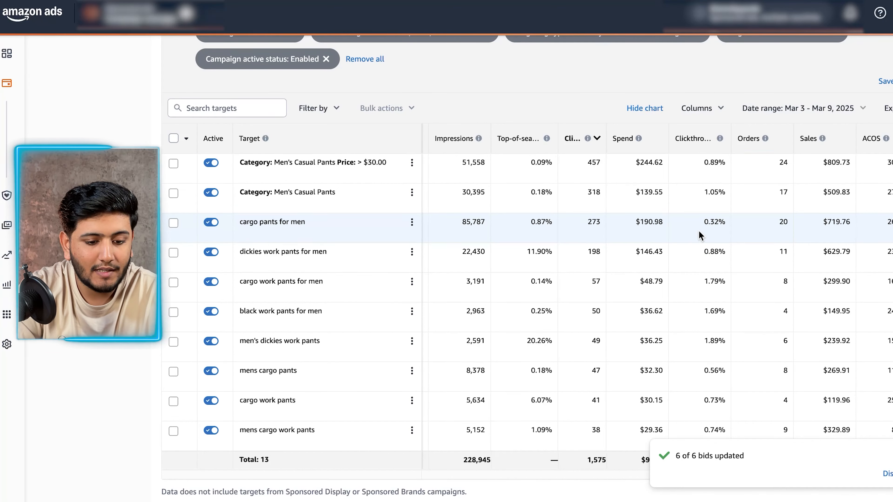
{"action": "scroll", "coordinate": [699, 235], "scroll_direction": "down", "scroll_amount": 3}
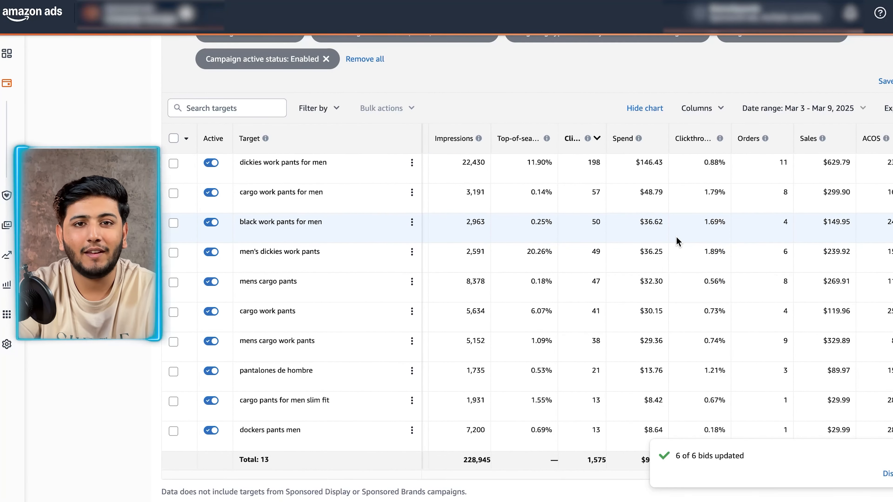
{"action": "scroll", "coordinate": [678, 242], "scroll_direction": "left", "scroll_amount": 1}
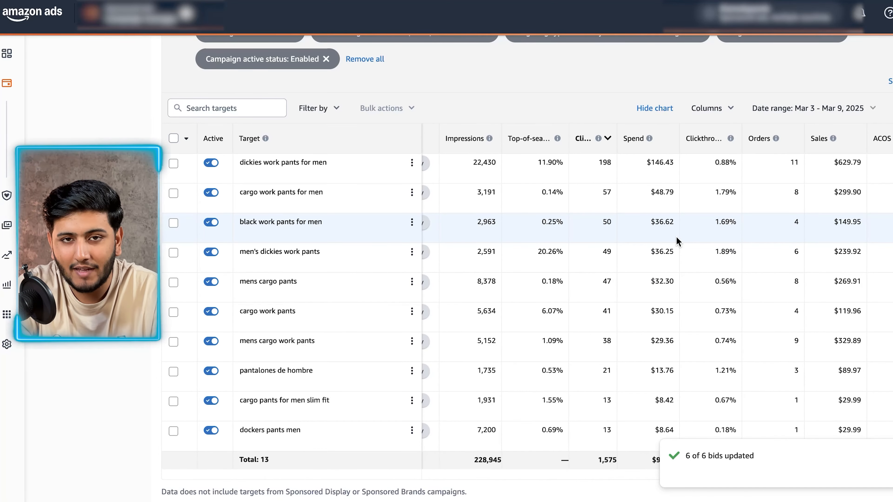
- Remove the advertising cost of sales (ACOS) less than 31 filter from the targets list
{"action": "scroll", "coordinate": [676, 237], "scroll_direction": "up", "scroll_amount": 8}
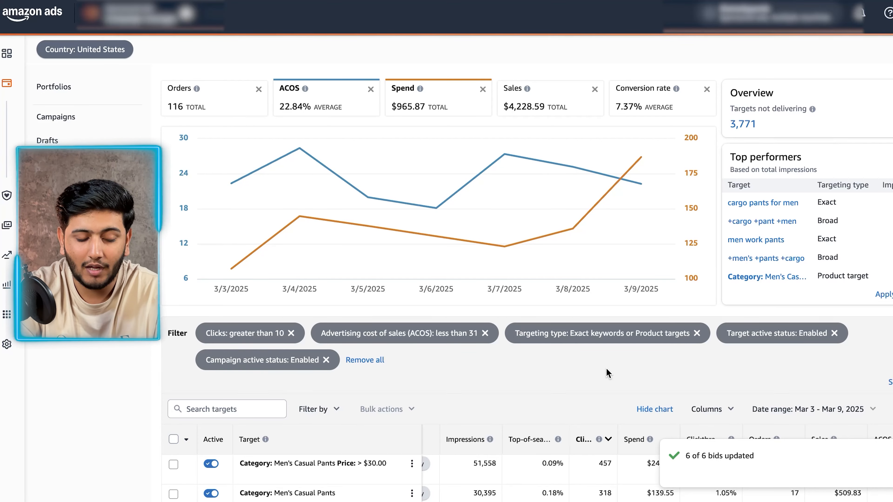
{"action": "scroll", "coordinate": [607, 373], "scroll_direction": "down", "scroll_amount": 4}
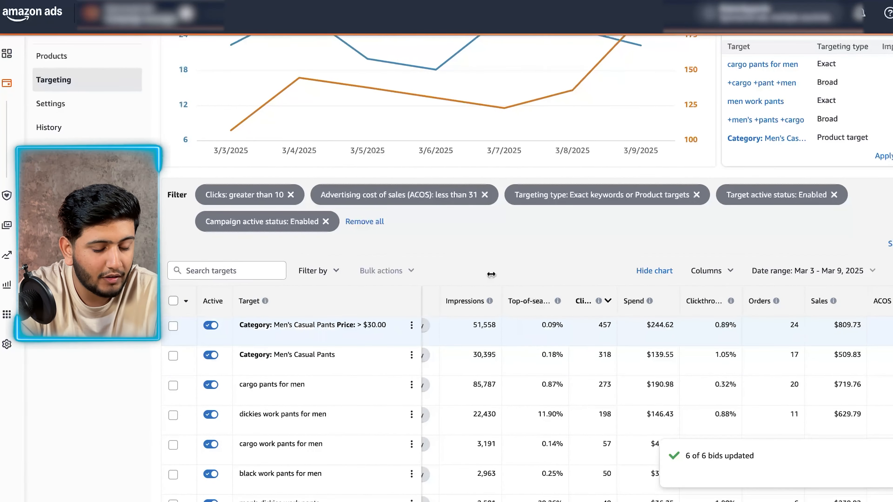
{"action": "left_click", "coordinate": [441, 199]}
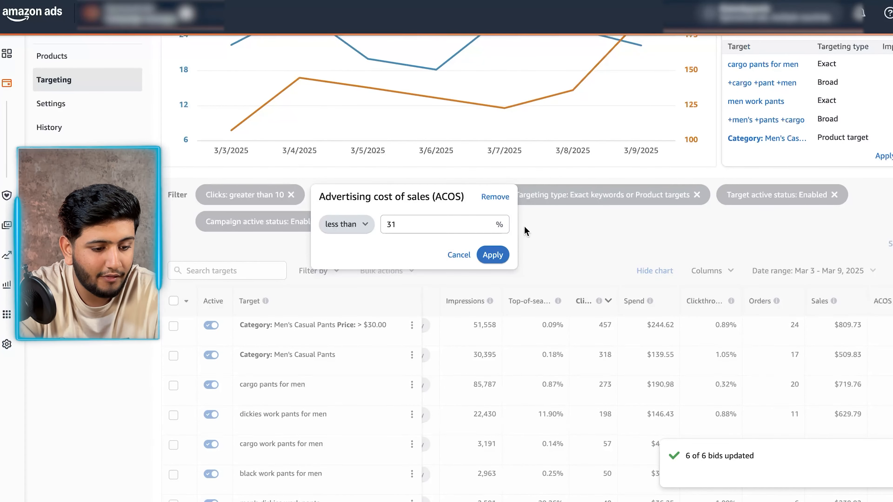
{"action": "left_click", "coordinate": [496, 196]}
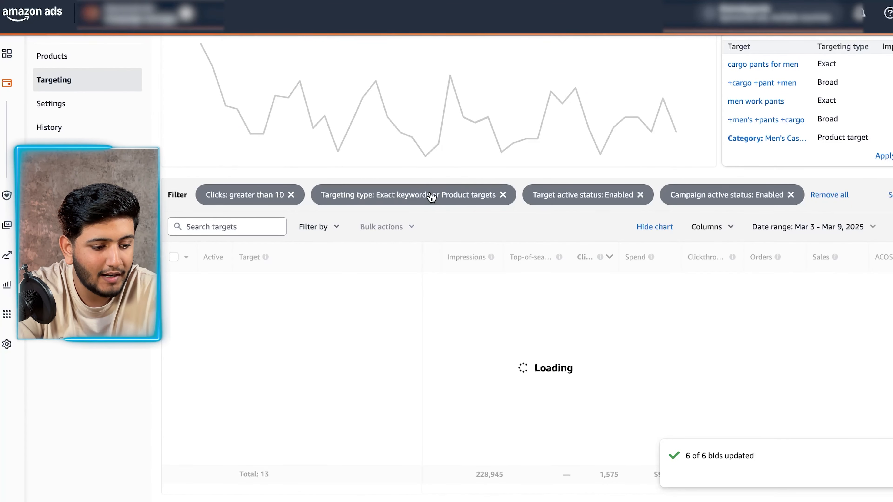
- Keep the clicks filter at greater than 10 and add an orders filter that equals 0
{"action": "left_click", "coordinate": [314, 227]}
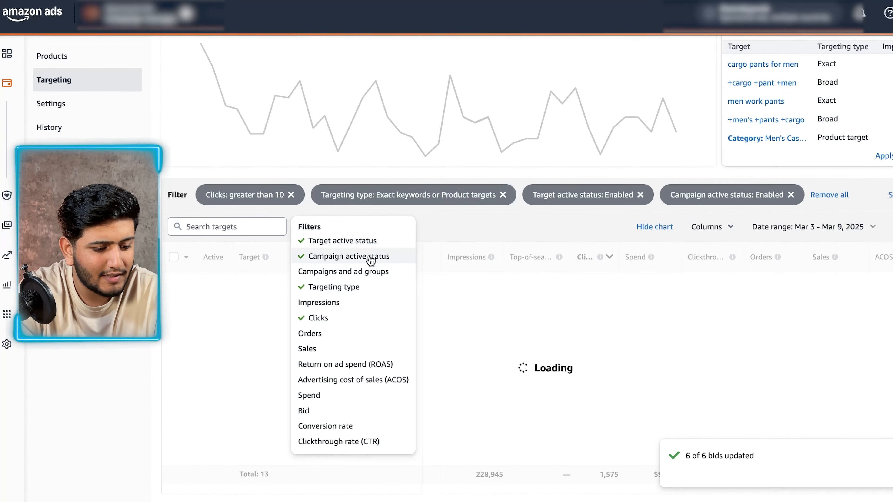
{"action": "left_click", "coordinate": [332, 317]}
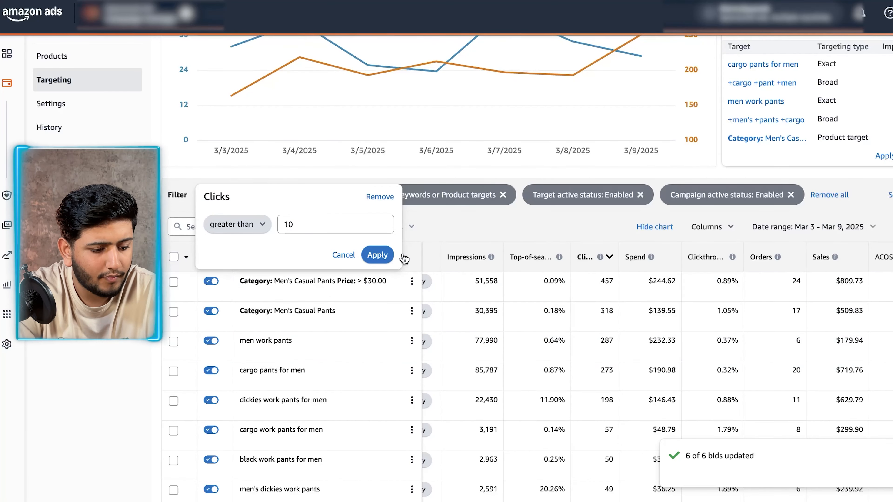
{"action": "left_click", "coordinate": [377, 255]}
{"action": "left_click", "coordinate": [315, 228]}
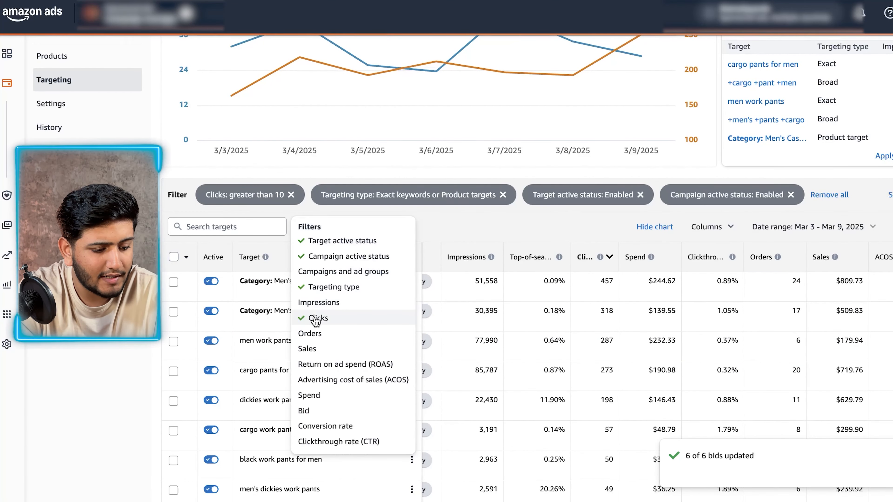
{"action": "left_click", "coordinate": [313, 333]}
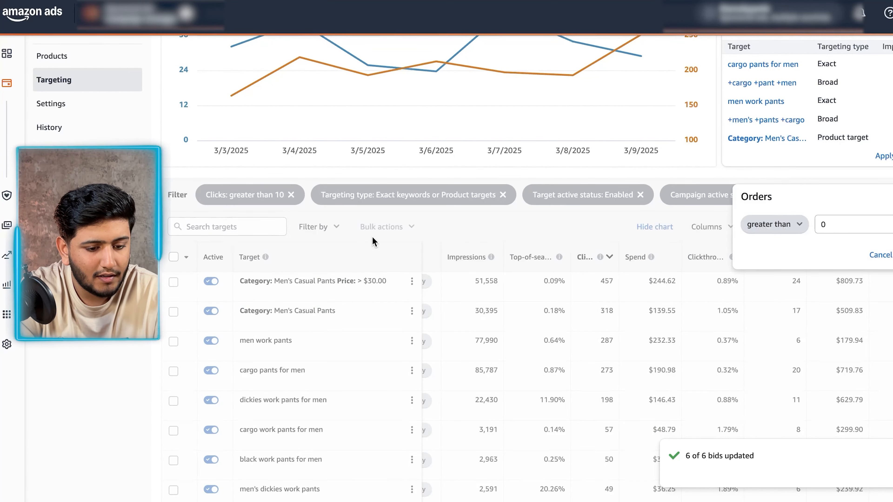
{"action": "left_click", "coordinate": [796, 225]}
{"action": "left_click", "coordinate": [760, 239]}
{"action": "left_click", "coordinate": [891, 255]}
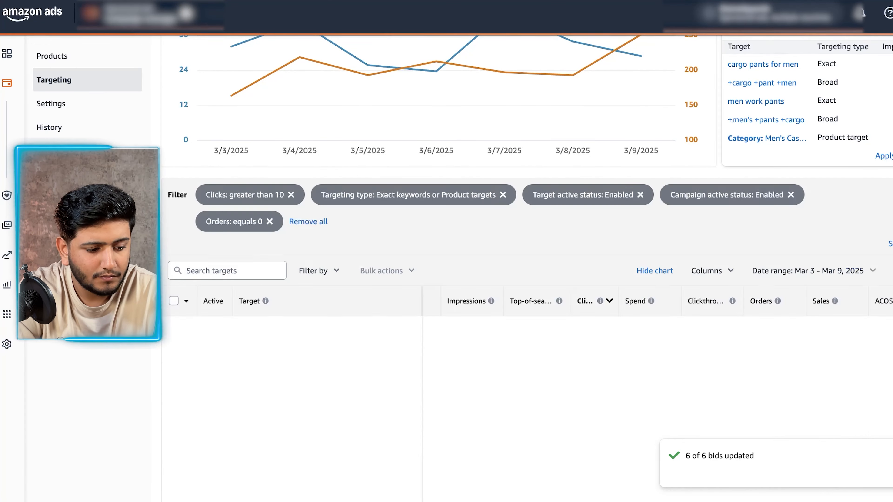
- Examine the clicks, individual spend and total spend of the targets with zero orders
{"action": "scroll", "coordinate": [493, 207], "scroll_direction": "down", "scroll_amount": 1}
{"action": "scroll", "coordinate": [493, 211], "scroll_direction": "down", "scroll_amount": 5}
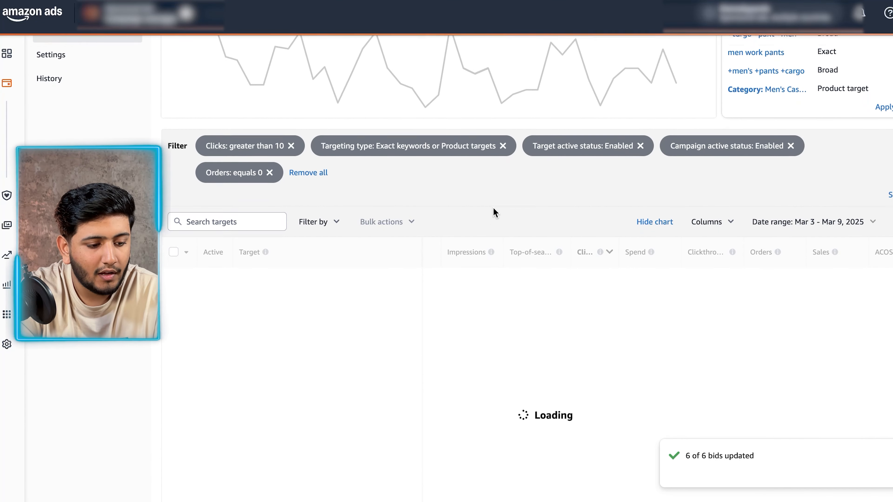
{"action": "scroll", "coordinate": [635, 245], "scroll_direction": "down", "scroll_amount": 2}
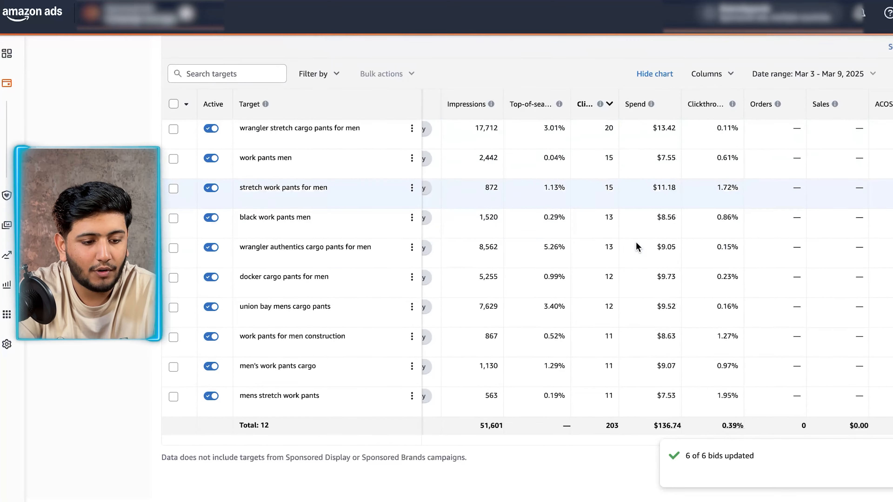
{"action": "scroll", "coordinate": [635, 245], "scroll_direction": "up", "scroll_amount": 10}
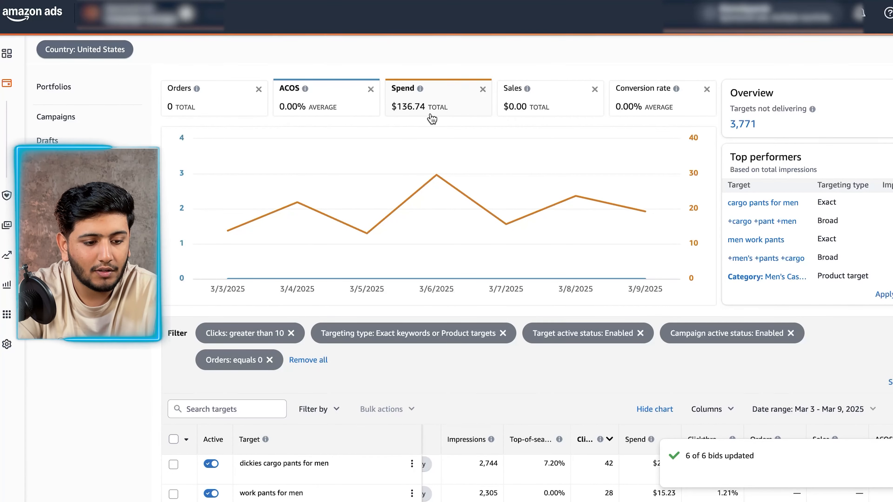
{"action": "scroll", "coordinate": [431, 117], "scroll_direction": "down", "scroll_amount": 2}
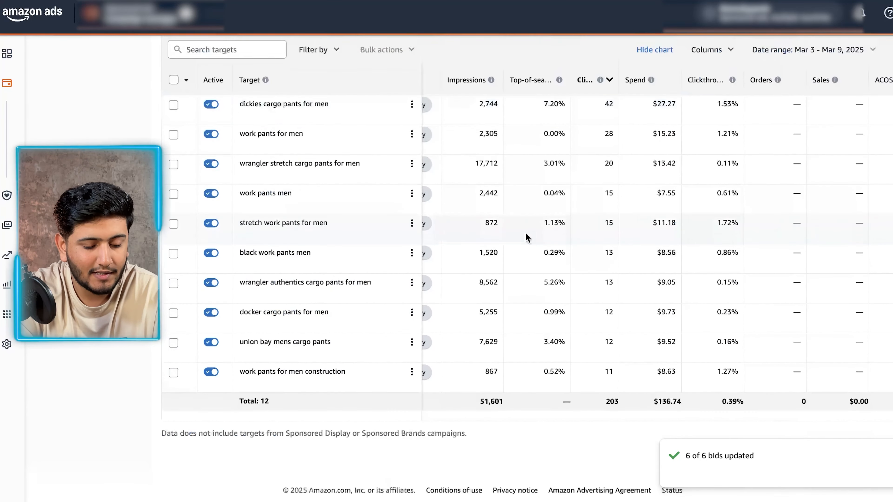
{"action": "scroll", "coordinate": [525, 232], "scroll_direction": "down", "scroll_amount": 3}
{"action": "scroll", "coordinate": [526, 234], "scroll_direction": "up", "scroll_amount": 3}
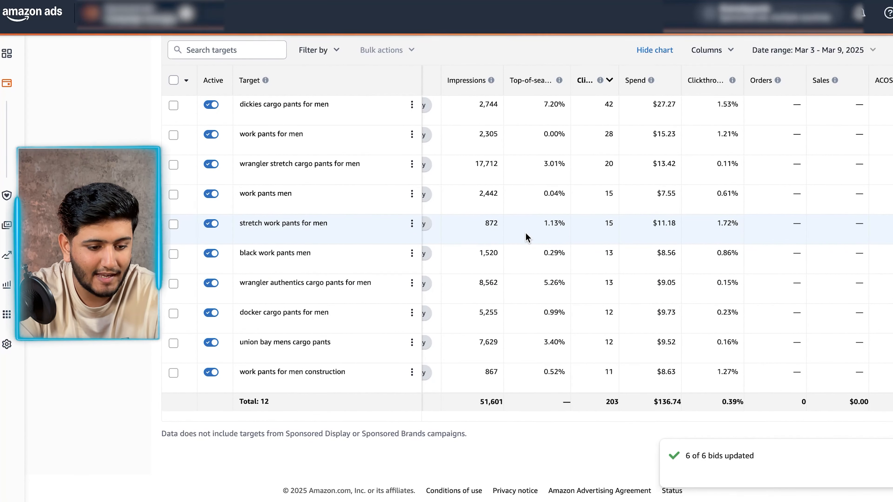
- Compare the CPC, current bids, suggested bids, clicks and spend of the zero-order targets
{"action": "scroll", "coordinate": [525, 234], "scroll_direction": "right", "scroll_amount": 10}
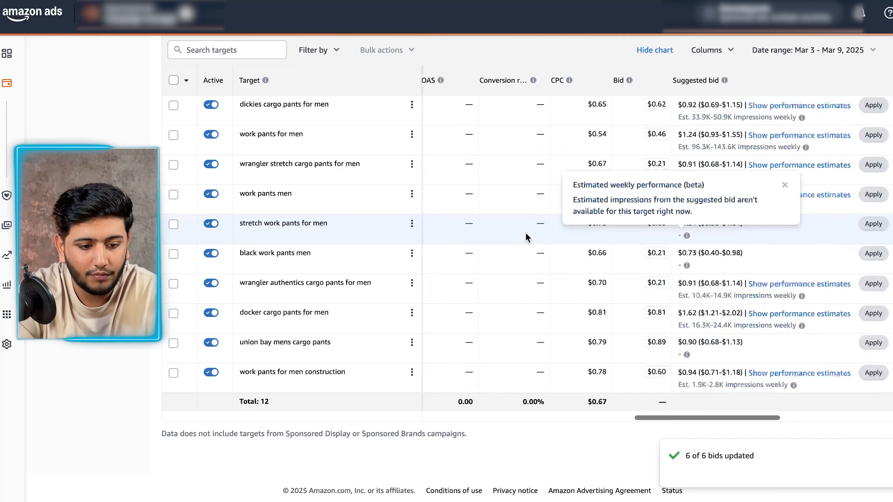
{"action": "scroll", "coordinate": [526, 234], "scroll_direction": "left", "scroll_amount": 2}
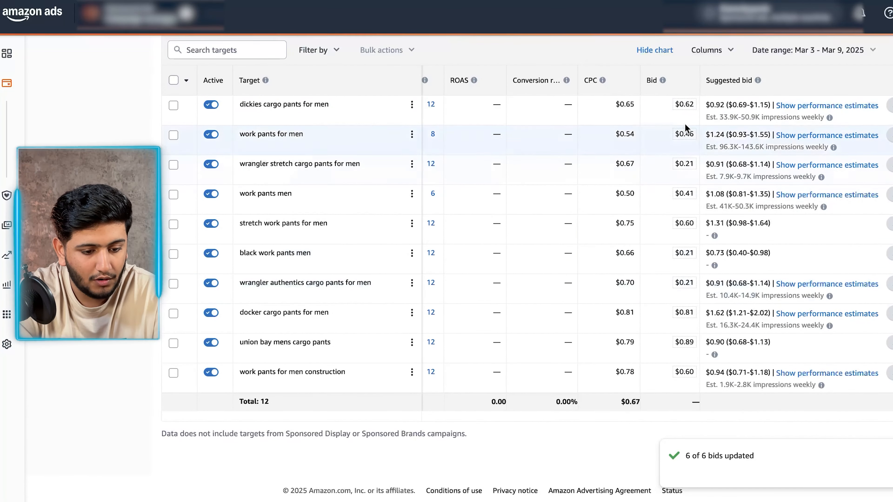
{"action": "scroll", "coordinate": [684, 121], "scroll_direction": "down", "scroll_amount": 1}
{"action": "scroll", "coordinate": [683, 121], "scroll_direction": "up", "scroll_amount": 1}
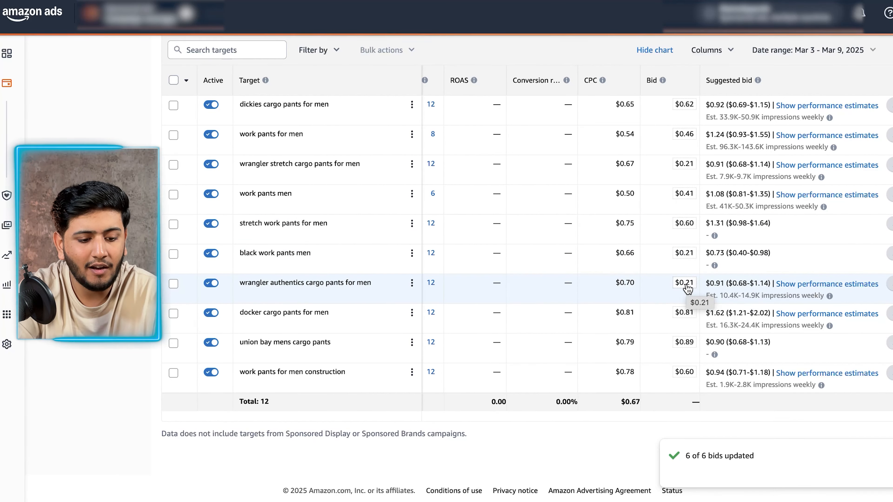
{"action": "scroll", "coordinate": [687, 289], "scroll_direction": "down", "scroll_amount": 1}
{"action": "scroll", "coordinate": [687, 288], "scroll_direction": "up", "scroll_amount": 1}
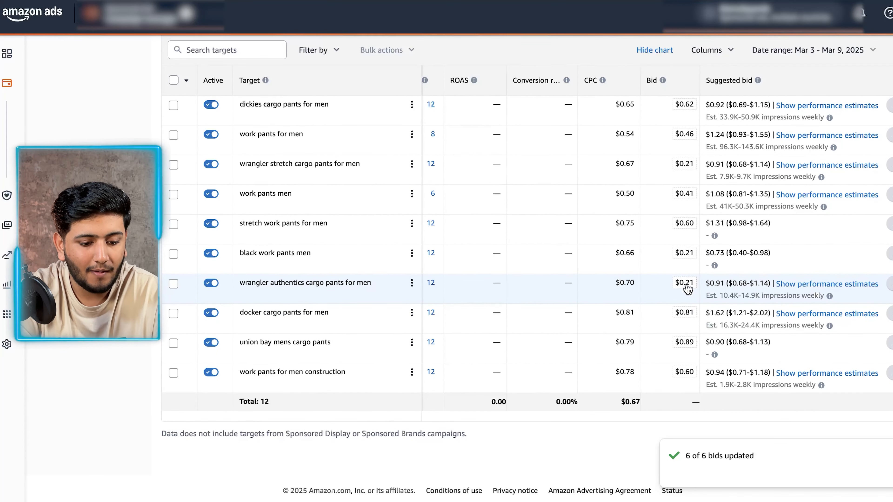
{"action": "scroll", "coordinate": [687, 288], "scroll_direction": "down", "scroll_amount": 1}
{"action": "scroll", "coordinate": [687, 288], "scroll_direction": "down", "scroll_amount": 1}
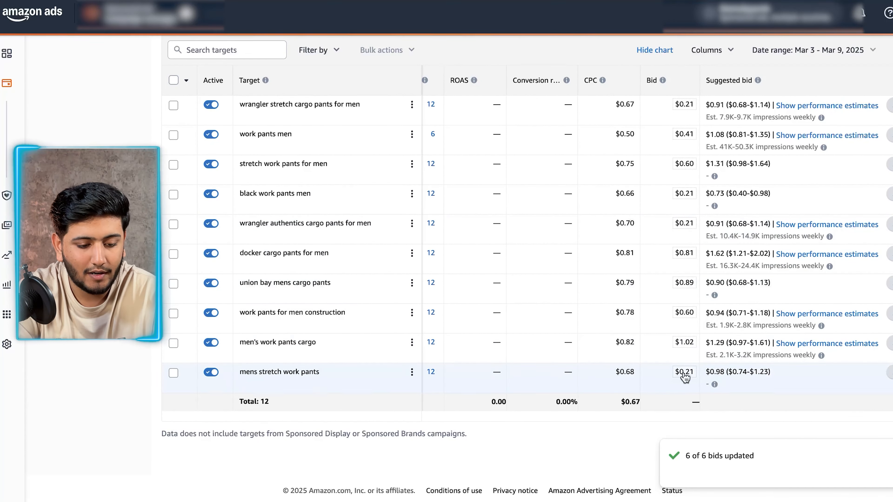
{"action": "scroll", "coordinate": [681, 349], "scroll_direction": "right", "scroll_amount": 5}
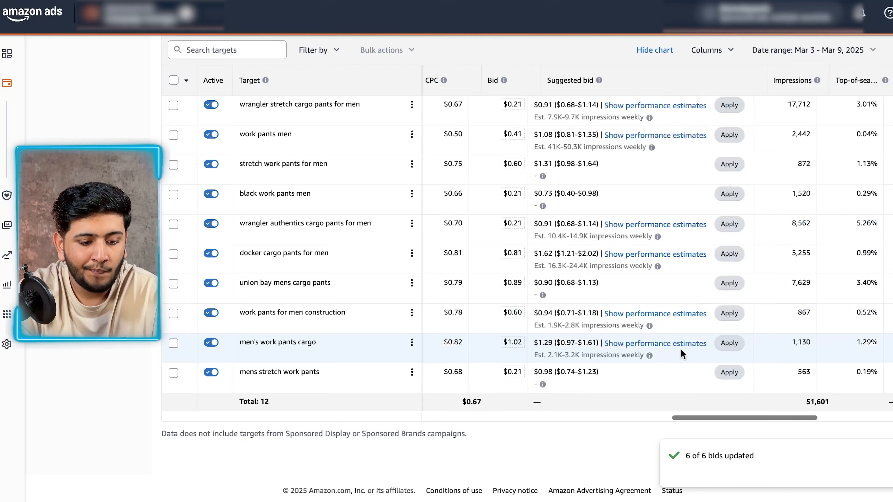
{"action": "scroll", "coordinate": [768, 358], "scroll_direction": "right", "scroll_amount": 2}
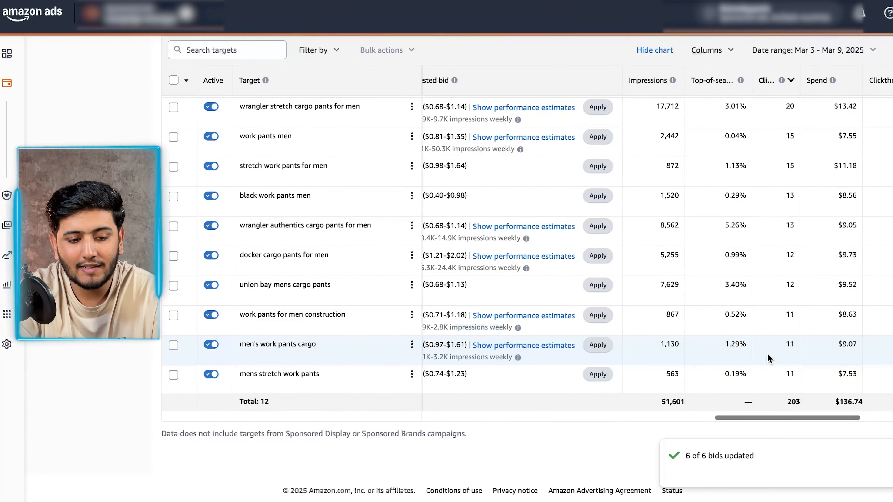
{"action": "scroll", "coordinate": [768, 358], "scroll_direction": "up", "scroll_amount": 2}
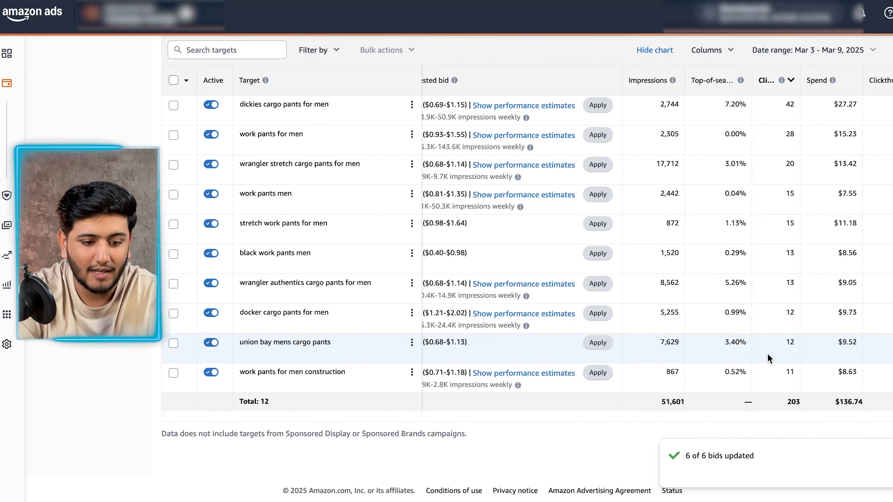
{"action": "scroll", "coordinate": [769, 358], "scroll_direction": "right", "scroll_amount": 5}
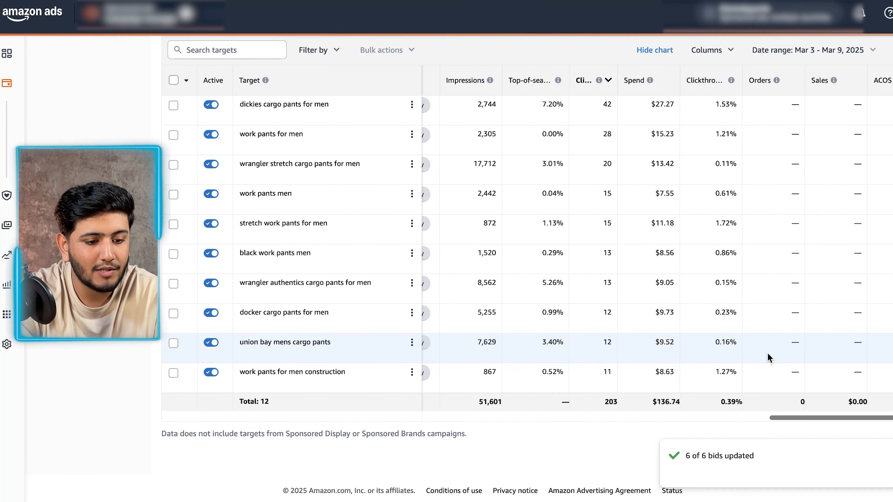
- Check the clicks of the "dickies cargo pants for men" target and set its bid to $0.21
{"action": "scroll", "coordinate": [719, 191], "scroll_direction": "left", "scroll_amount": 10}
{"action": "scroll", "coordinate": [720, 192], "scroll_direction": "right", "scroll_amount": 7}
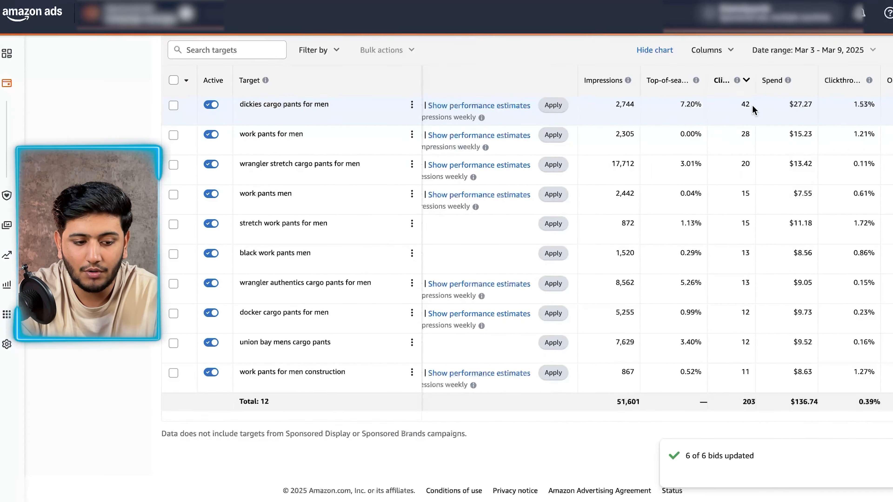
{"action": "scroll", "coordinate": [752, 105], "scroll_direction": "left", "scroll_amount": 8}
{"action": "left_click", "coordinate": [732, 106]}
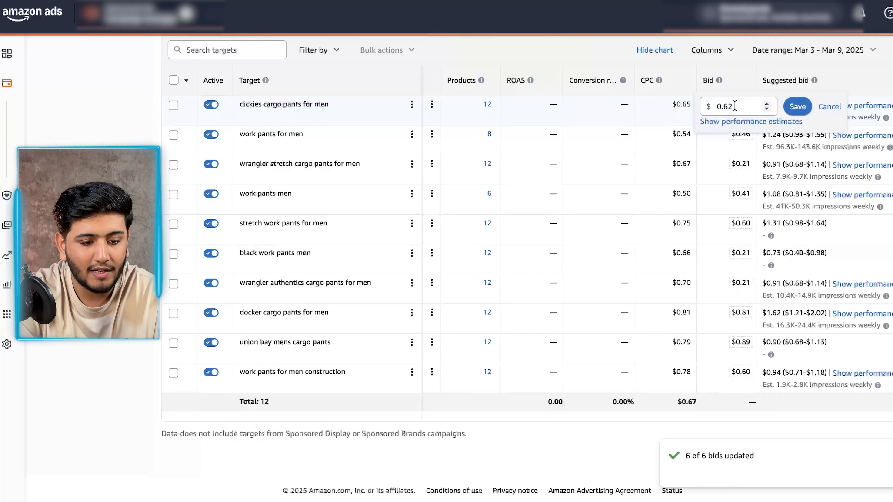
{"action": "key", "text": "BackSpace"}
{"action": "key", "text": "BackSpace"}
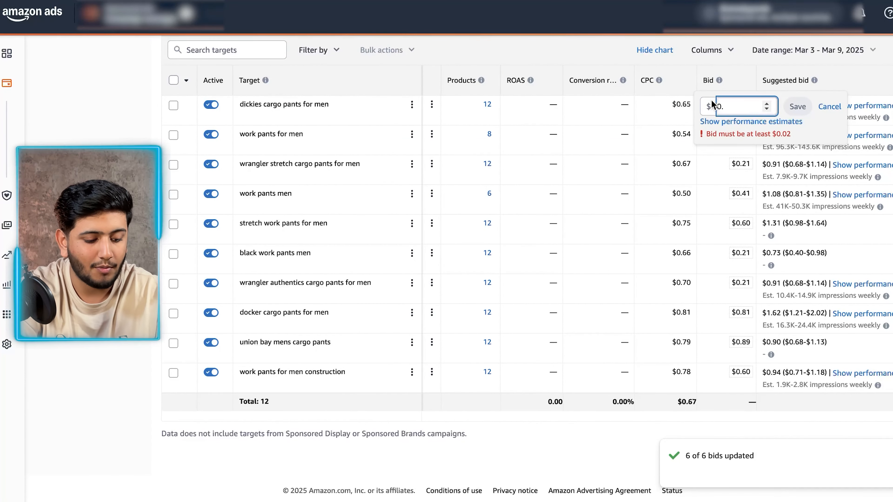
{"action": "type", "text": "21"}
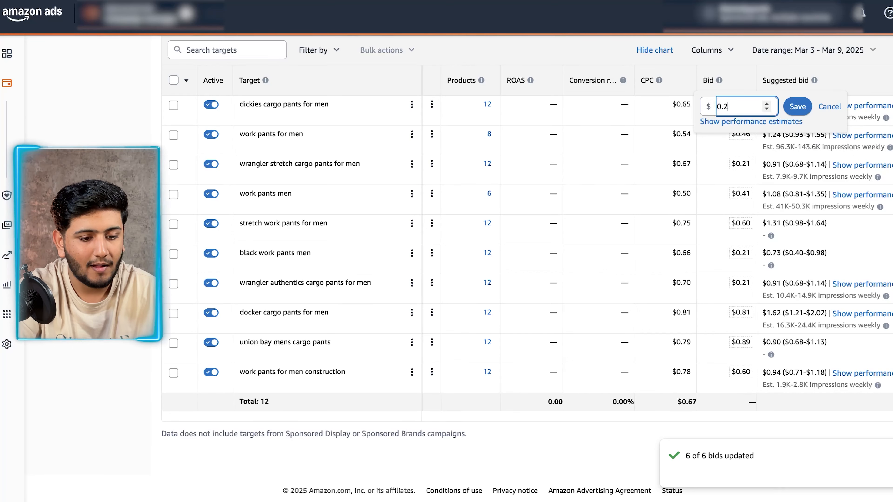
{"action": "key", "text": "Return"}
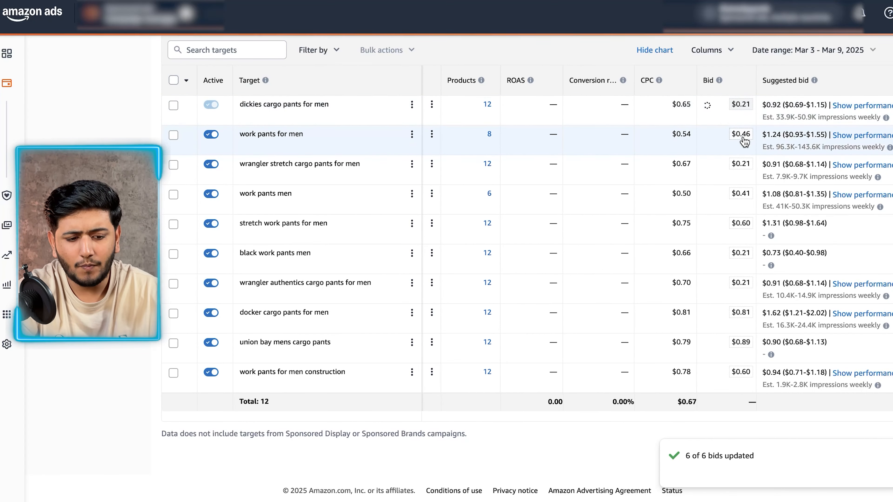
- Examine the bid and clicks of the "work pants for men" target and the remaining zero-order targets
{"action": "scroll", "coordinate": [743, 140], "scroll_direction": "right", "scroll_amount": 1}
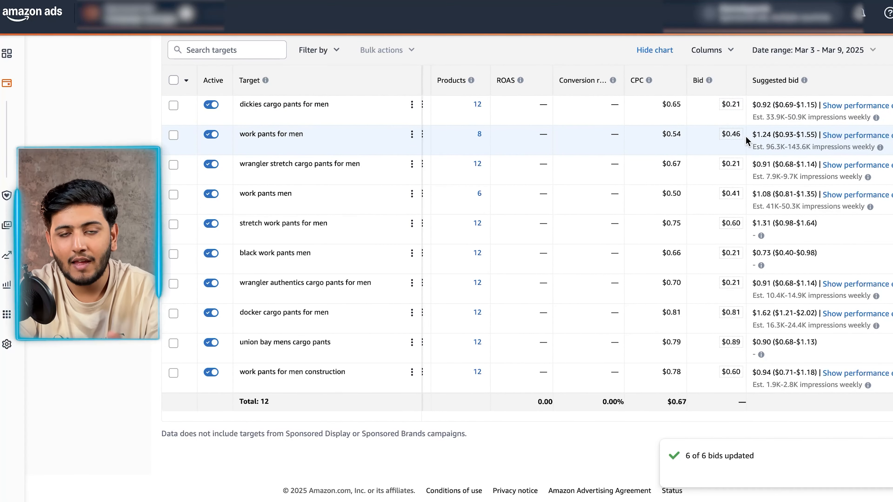
{"action": "scroll", "coordinate": [746, 138], "scroll_direction": "right", "scroll_amount": 7}
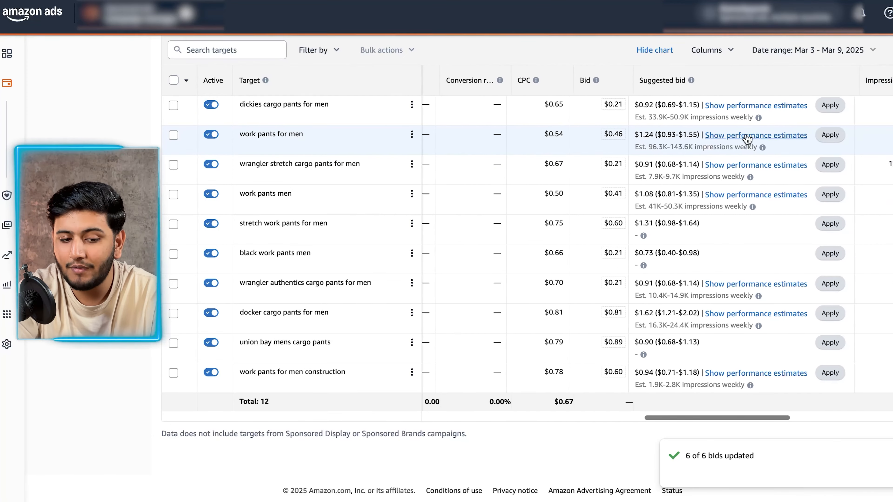
{"action": "scroll", "coordinate": [746, 138], "scroll_direction": "right", "scroll_amount": 3}
{"action": "scroll", "coordinate": [745, 139], "scroll_direction": "left", "scroll_amount": 5}
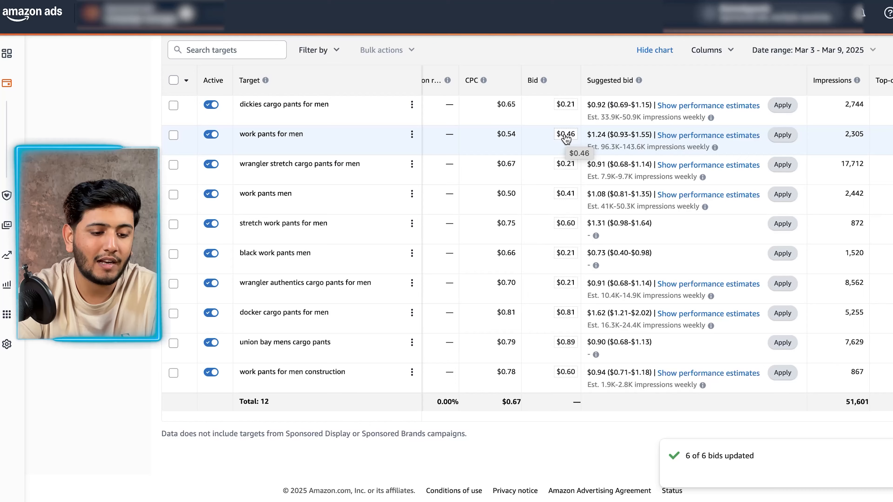
{"action": "scroll", "coordinate": [566, 141], "scroll_direction": "down", "scroll_amount": 2}
{"action": "scroll", "coordinate": [871, 305], "scroll_direction": "right", "scroll_amount": 5}
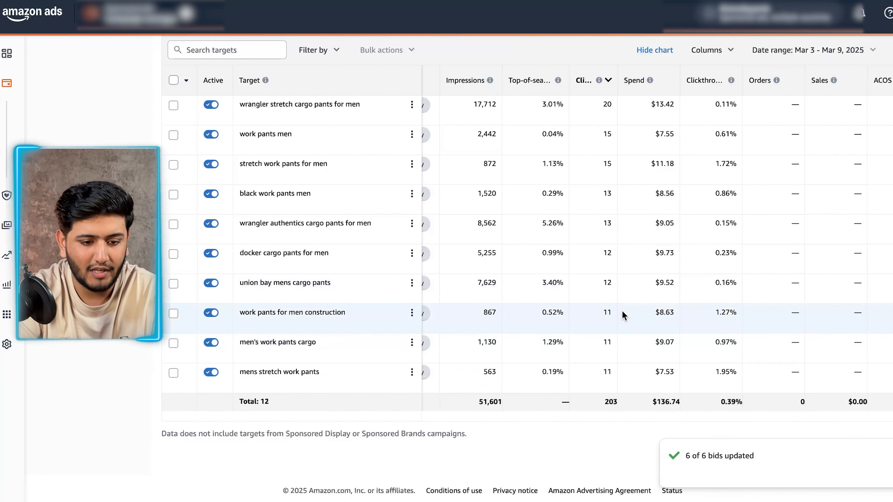
{"action": "scroll", "coordinate": [693, 251], "scroll_direction": "up", "scroll_amount": 1}
{"action": "scroll", "coordinate": [693, 250], "scroll_direction": "down", "scroll_amount": 1}
{"action": "scroll", "coordinate": [694, 249], "scroll_direction": "up", "scroll_amount": 1}
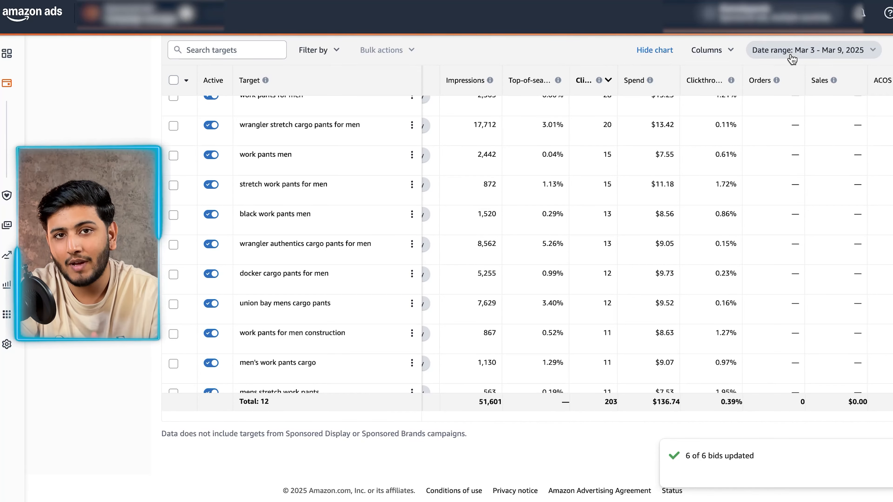
- Change the date range of the targets list to Lifetime
{"action": "left_click", "coordinate": [792, 57]}
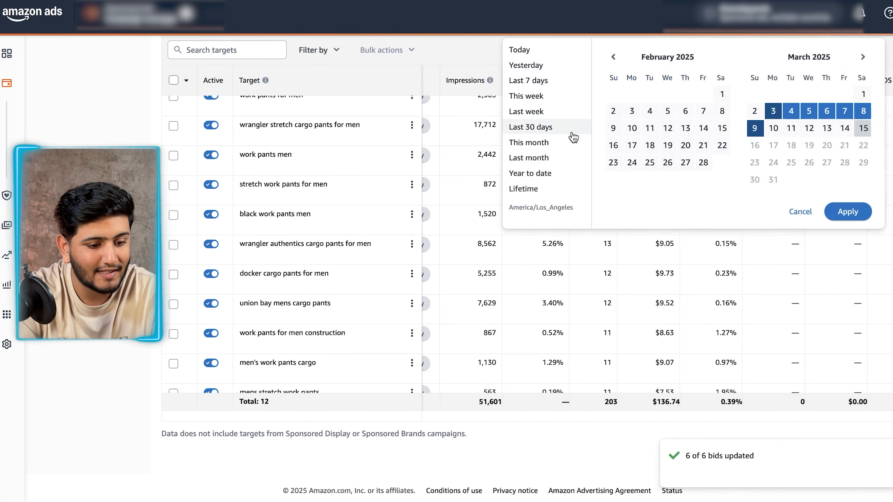
{"action": "left_click", "coordinate": [543, 188]}
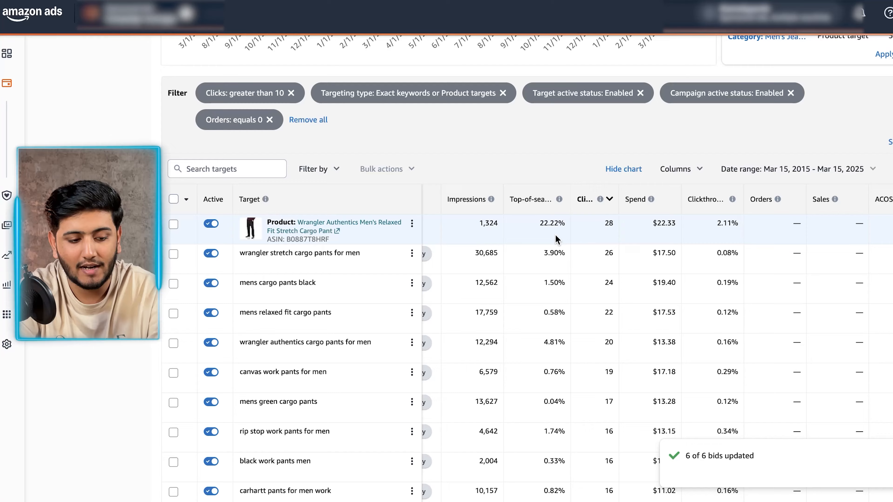
- Examine the clicks, spend and orders of the exact keyword and product targets with zero lifetime orders
{"action": "scroll", "coordinate": [555, 234], "scroll_direction": "down", "scroll_amount": 15}
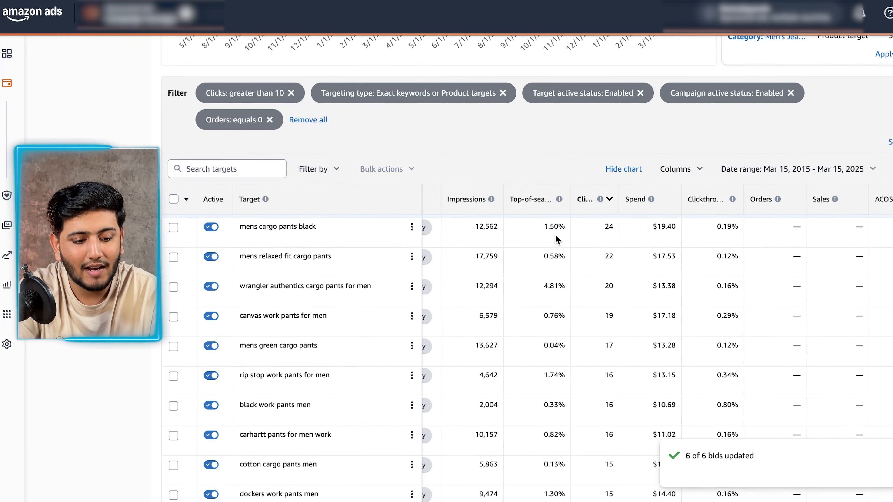
{"action": "scroll", "coordinate": [556, 234], "scroll_direction": "up", "scroll_amount": 15}
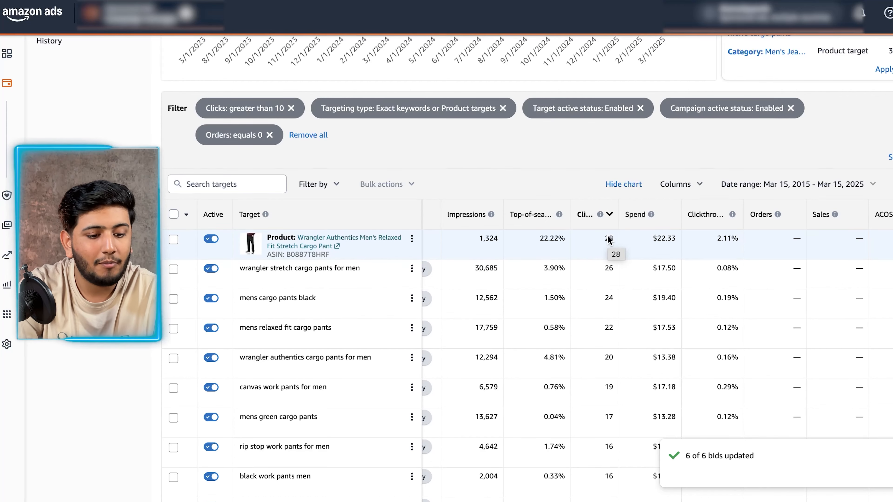
{"action": "scroll", "coordinate": [609, 241], "scroll_direction": "left", "scroll_amount": 1}
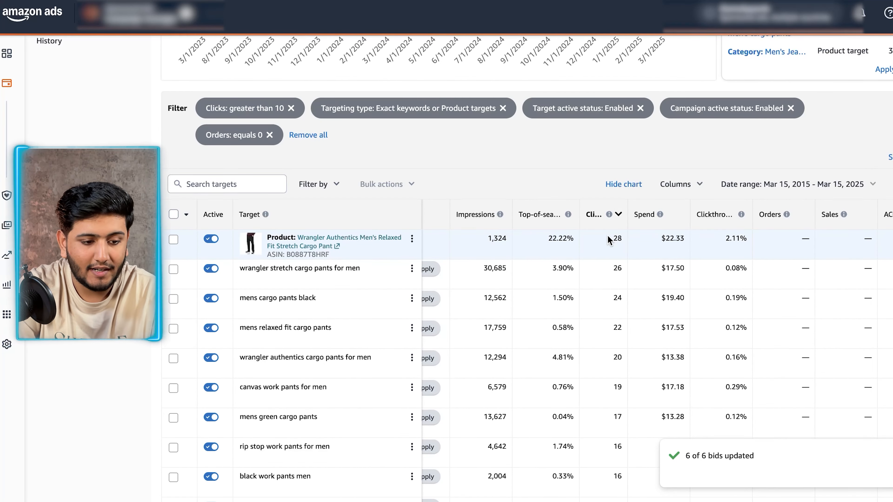
{"action": "scroll", "coordinate": [608, 235], "scroll_direction": "up", "scroll_amount": 6}
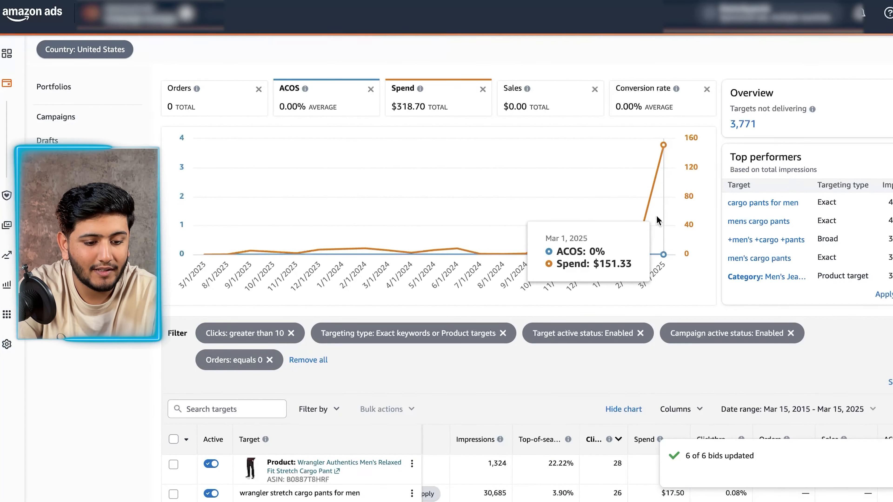
{"action": "scroll", "coordinate": [552, 266], "scroll_direction": "down", "scroll_amount": 4}
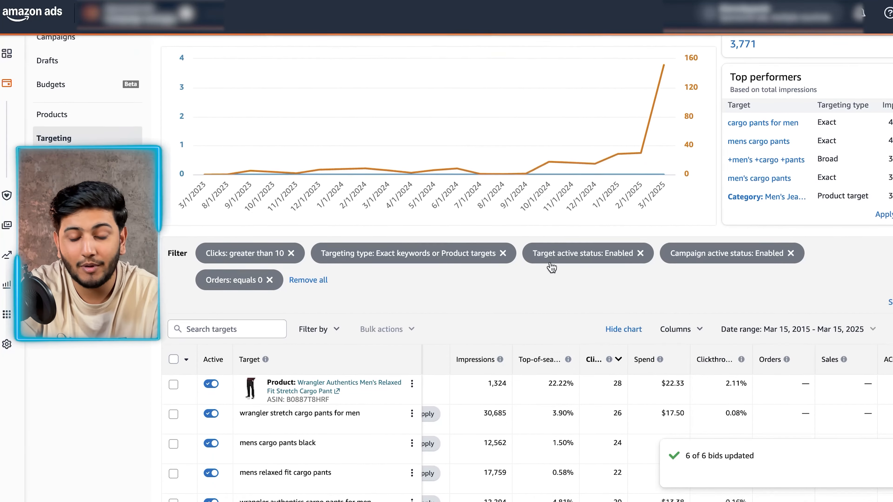
{"action": "scroll", "coordinate": [551, 267], "scroll_direction": "down", "scroll_amount": 3}
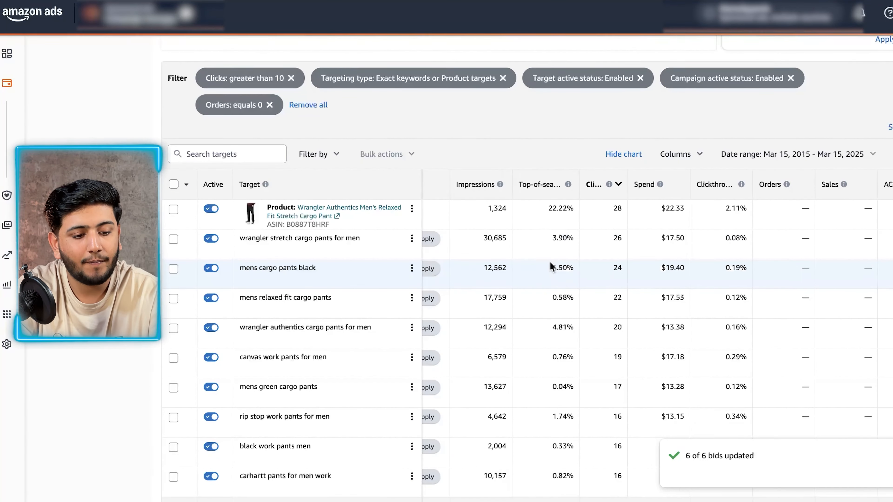
{"action": "scroll", "coordinate": [599, 339], "scroll_direction": "down", "scroll_amount": 2}
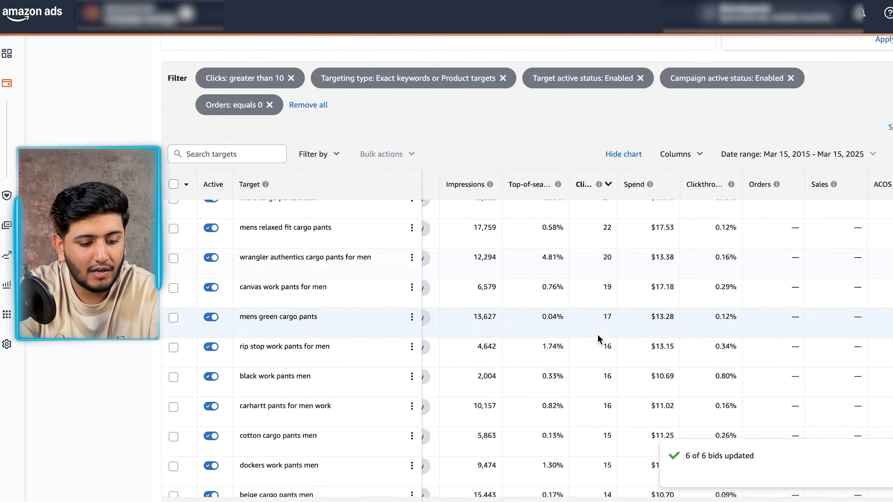
{"action": "scroll", "coordinate": [598, 339], "scroll_direction": "down", "scroll_amount": 6}
{"action": "scroll", "coordinate": [598, 339], "scroll_direction": "up", "scroll_amount": 8}
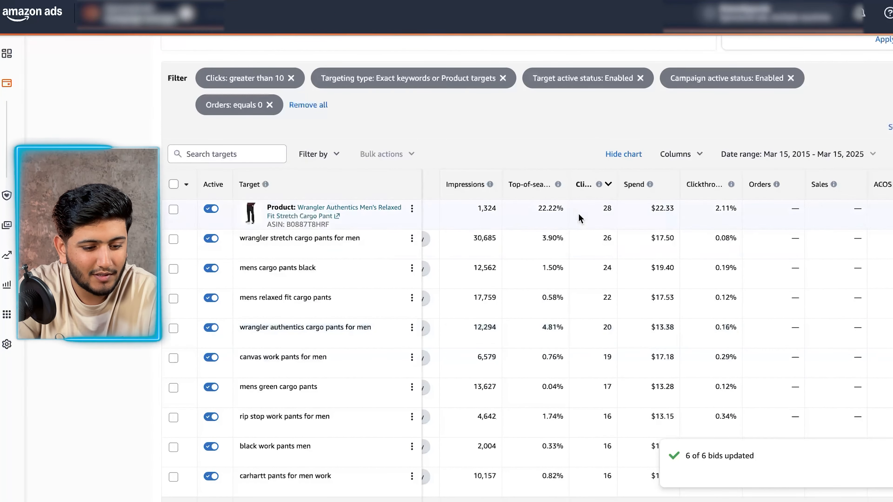
{"action": "scroll", "coordinate": [562, 259], "scroll_direction": "up", "scroll_amount": 1}
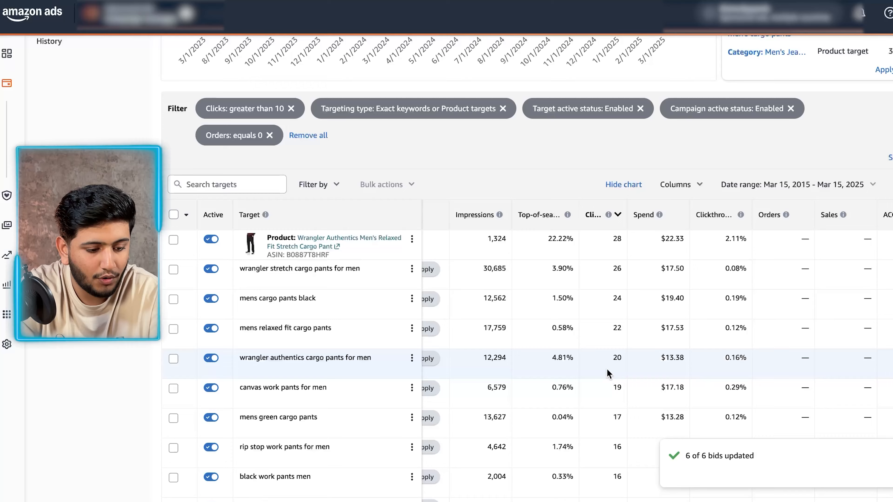
- Set the bid of the Wrangler Authentics Men's Relaxed Fit Stretch Cargo Pant product target to $0.21
{"action": "scroll", "coordinate": [609, 374], "scroll_direction": "left", "scroll_amount": 8}
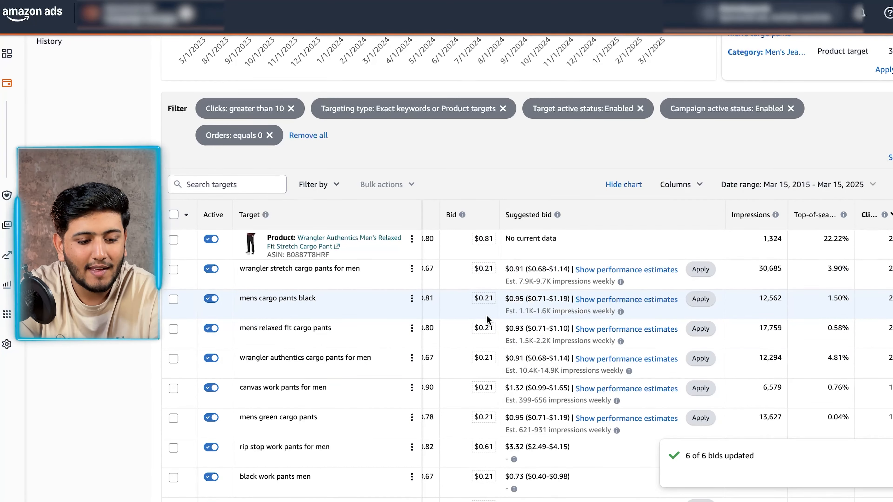
{"action": "left_click", "coordinate": [487, 239]}
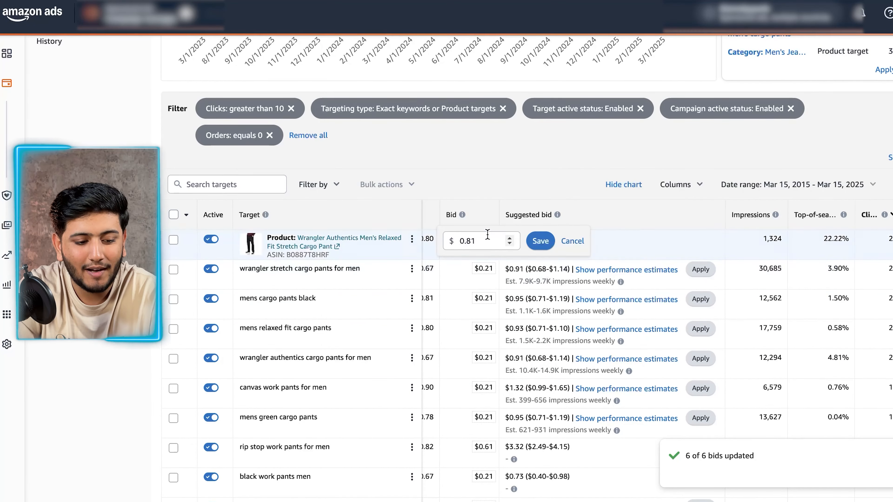
{"action": "left_click", "coordinate": [471, 241]}
{"action": "key", "text": "BackSpace"}
{"action": "type", "text": "21"}
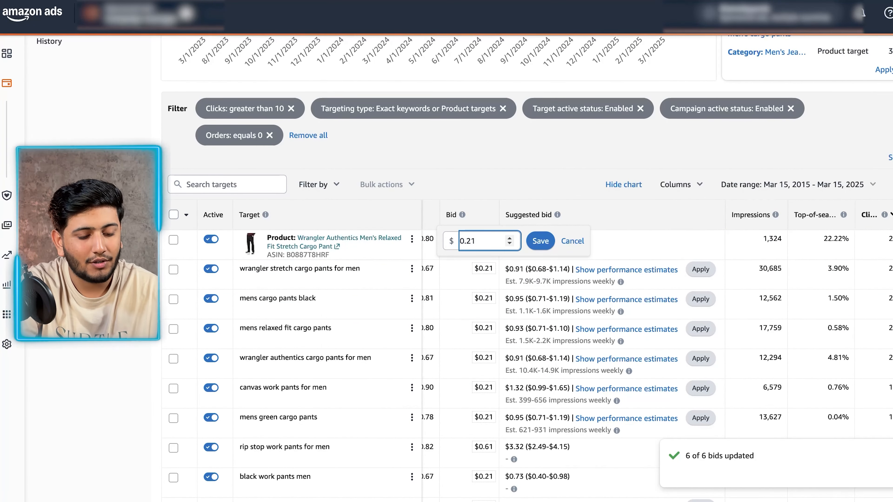
{"action": "key", "text": "Return"}
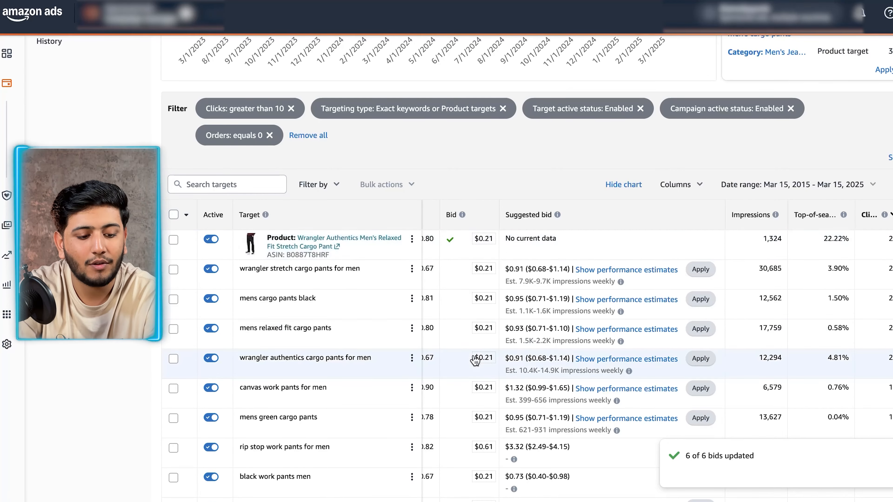
- Examine the current and suggested bids across the whole list of zero-order exact keyword and product targets
{"action": "scroll", "coordinate": [469, 374], "scroll_direction": "down", "scroll_amount": 1}
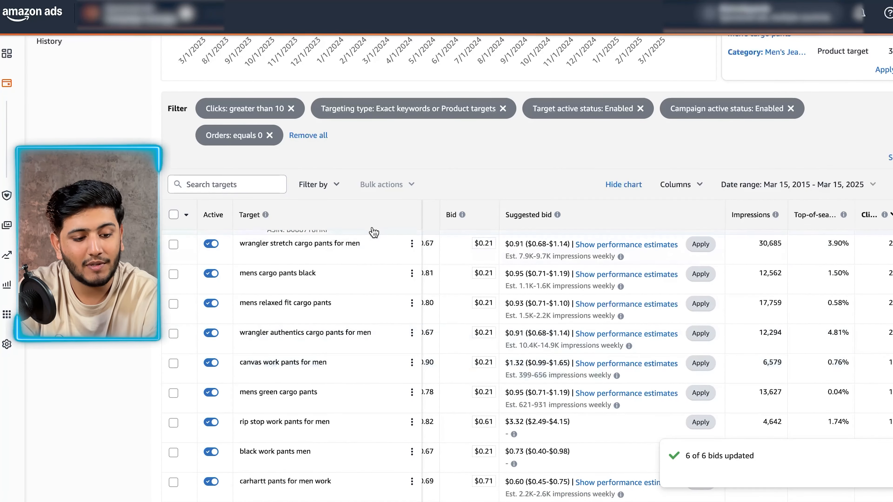
{"action": "scroll", "coordinate": [482, 300], "scroll_direction": "up", "scroll_amount": 1}
{"action": "scroll", "coordinate": [483, 300], "scroll_direction": "up", "scroll_amount": 2}
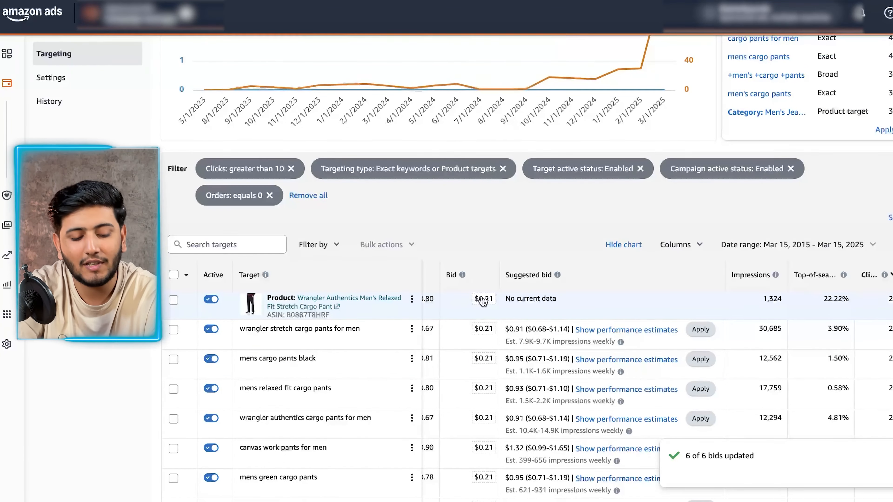
{"action": "scroll", "coordinate": [482, 301], "scroll_direction": "down", "scroll_amount": 5}
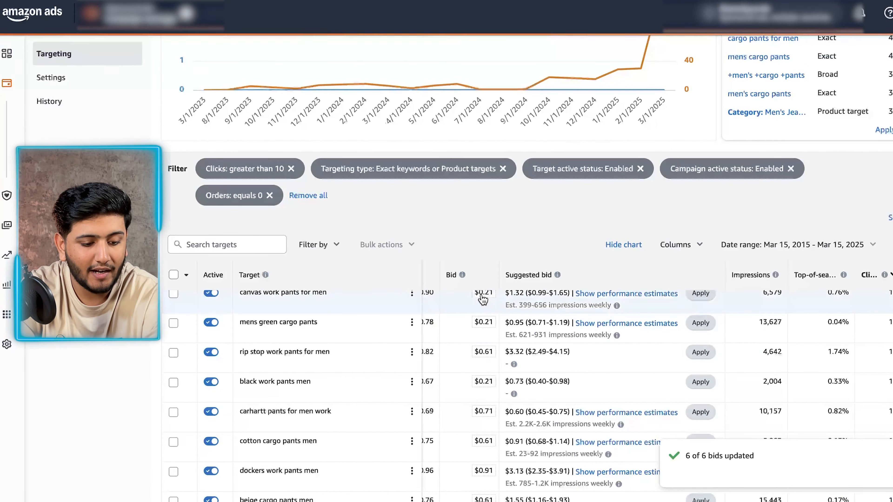
{"action": "scroll", "coordinate": [495, 360], "scroll_direction": "down", "scroll_amount": 10}
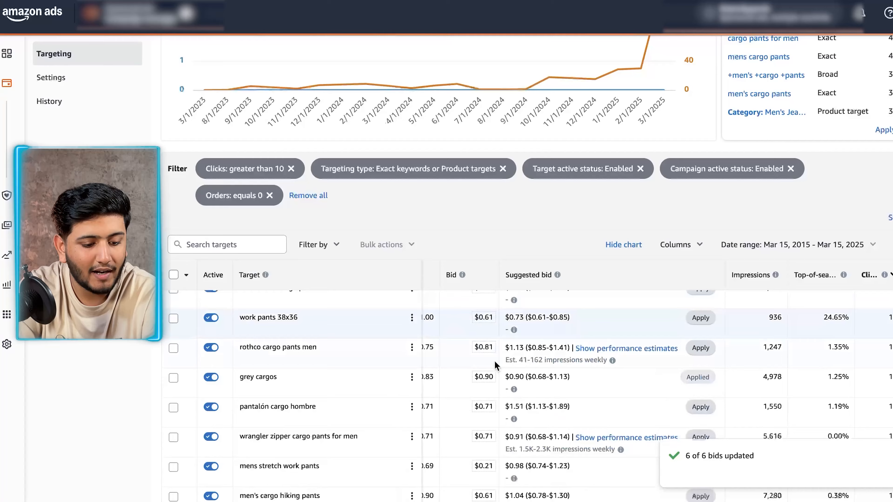
{"action": "scroll", "coordinate": [494, 361], "scroll_direction": "down", "scroll_amount": 5}
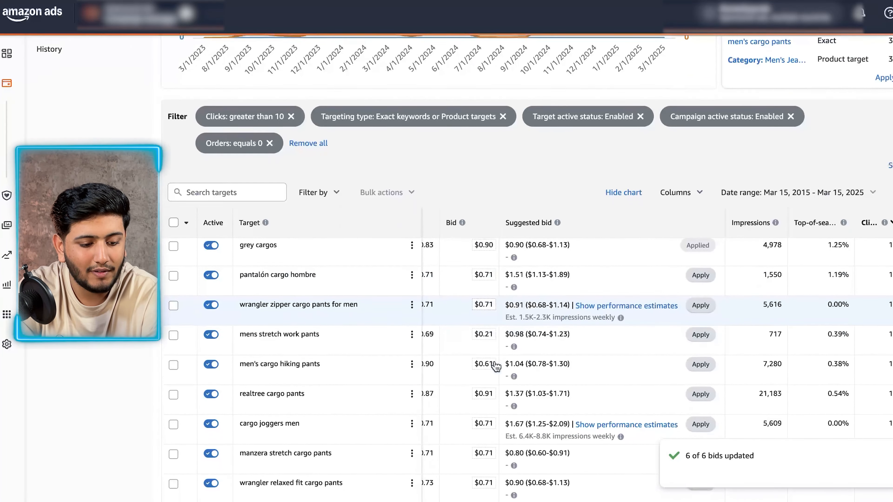
{"action": "scroll", "coordinate": [487, 303], "scroll_direction": "up", "scroll_amount": 1}
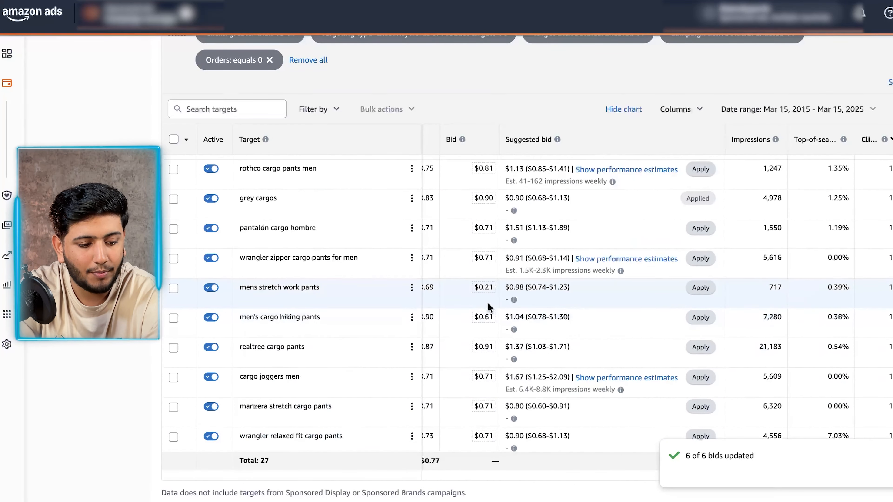
{"action": "scroll", "coordinate": [486, 289], "scroll_direction": "up", "scroll_amount": 10}
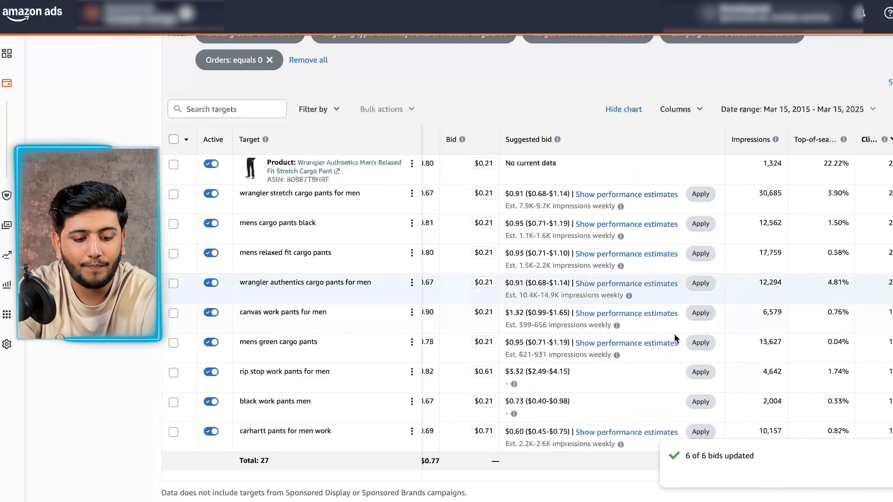
- Check the clicks of the "rip stop work pants for men" target and set its bid to $0.21
{"action": "scroll", "coordinate": [782, 347], "scroll_direction": "down", "scroll_amount": 2}
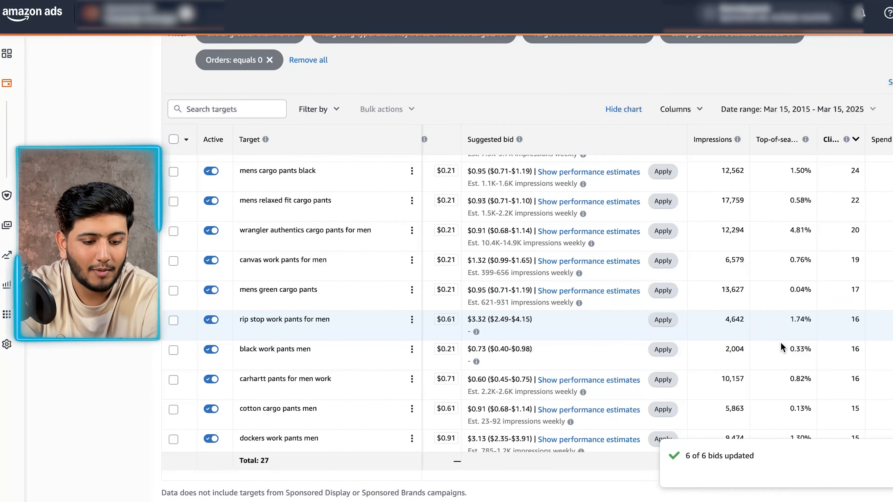
{"action": "left_click", "coordinate": [444, 319]}
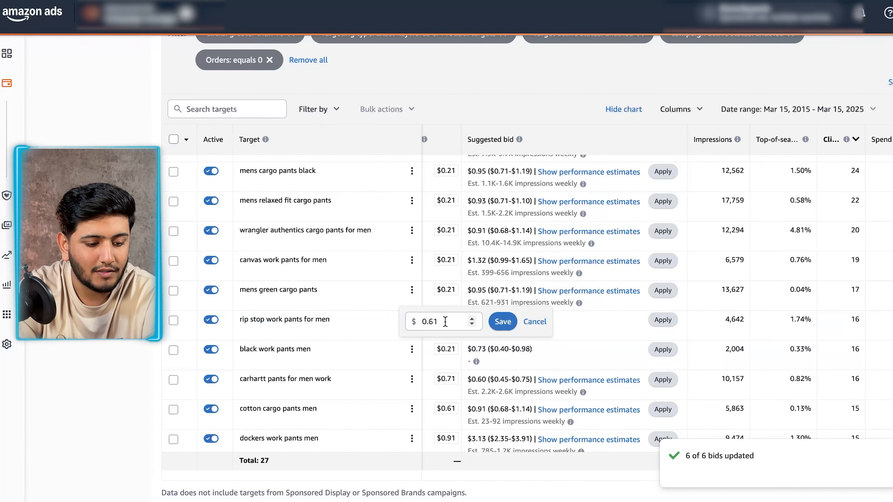
{"action": "left_click", "coordinate": [431, 321]}
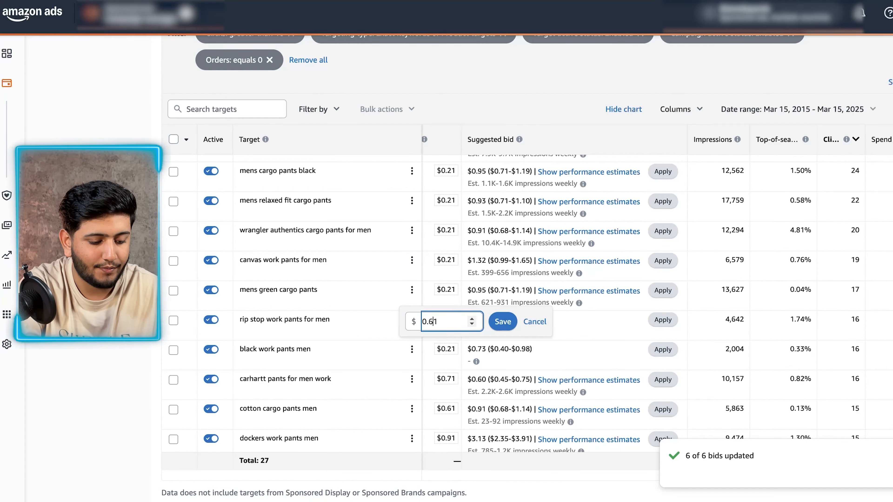
{"action": "type", "text": "2"}
{"action": "key", "text": "Return"}
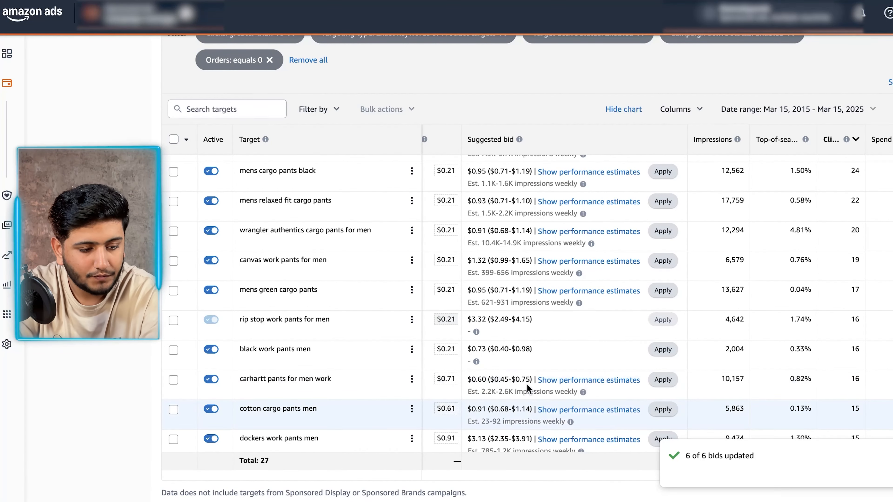
- Change the targeting type filter to phrase keywords and broad keywords instead of exact keywords and product targets
{"action": "scroll", "coordinate": [523, 353], "scroll_direction": "up", "scroll_amount": 2}
{"action": "scroll", "coordinate": [522, 353], "scroll_direction": "up", "scroll_amount": 3}
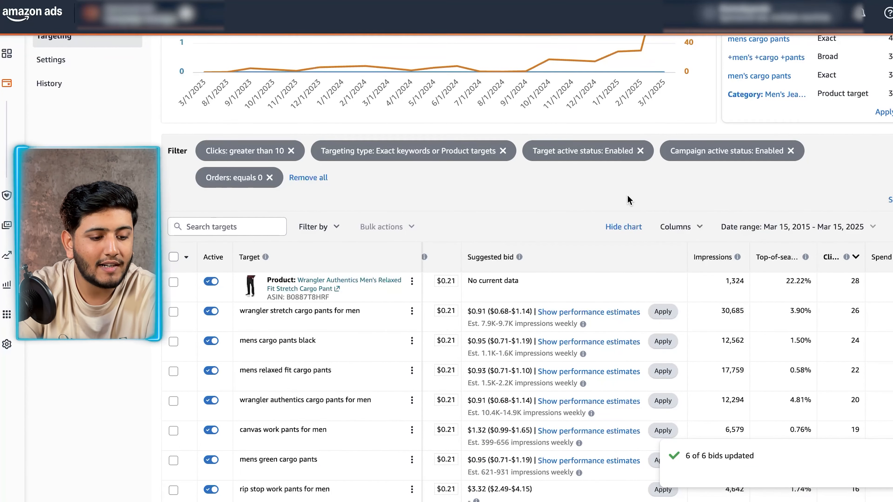
{"action": "left_click", "coordinate": [441, 158]}
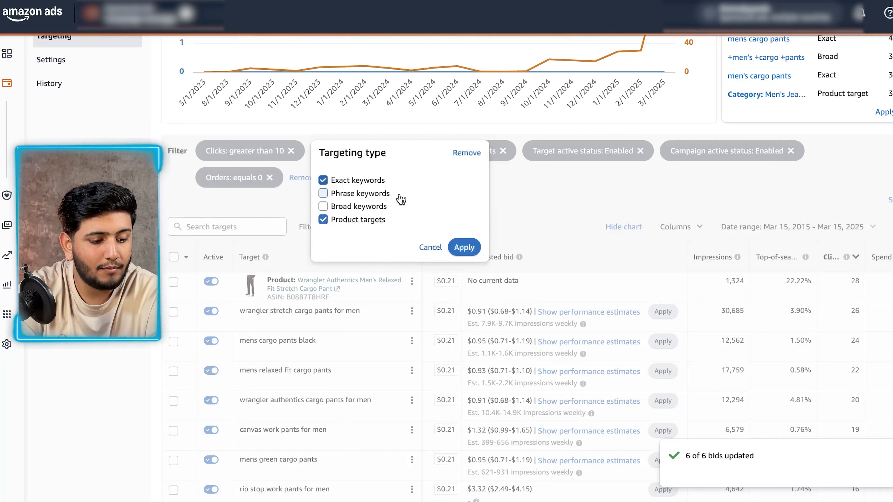
{"action": "left_click", "coordinate": [322, 219]}
{"action": "left_click", "coordinate": [323, 181]}
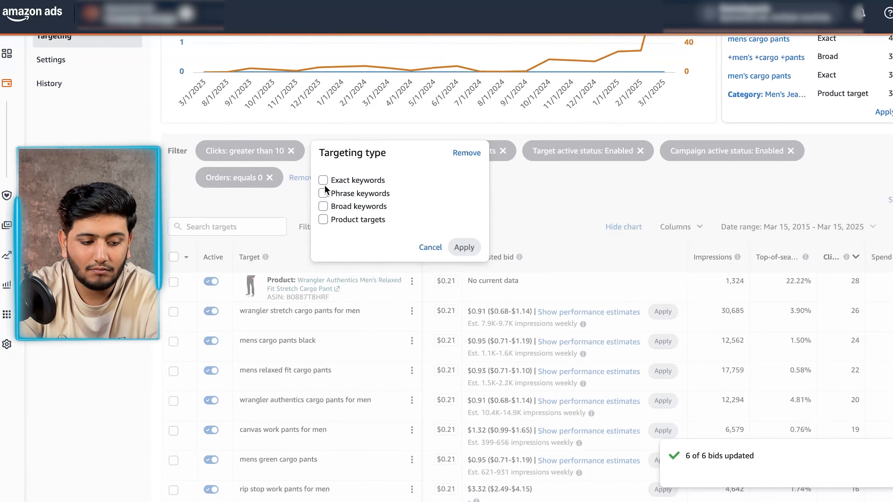
{"action": "left_click", "coordinate": [323, 193]}
{"action": "left_click", "coordinate": [322, 206]}
{"action": "left_click", "coordinate": [463, 246]}
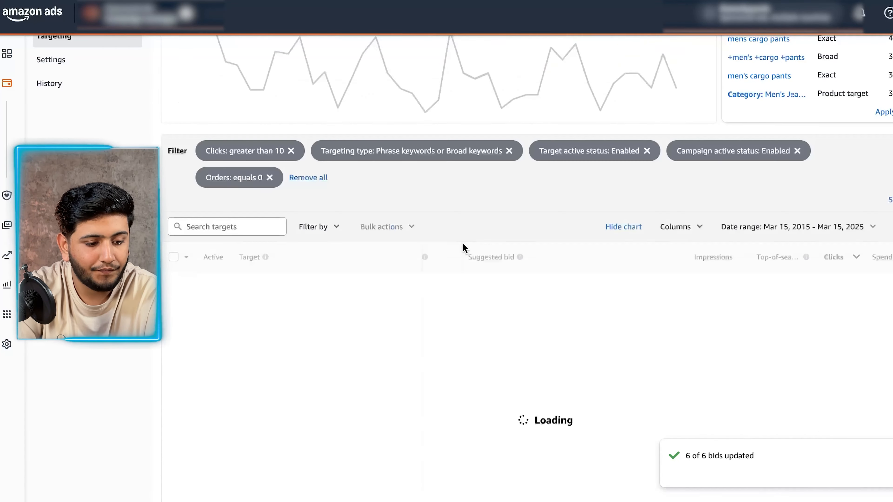
- Examine the bids, clicks, spend and orders of the zero-order phrase and broad keyword targets
{"action": "scroll", "coordinate": [558, 199], "scroll_direction": "down", "scroll_amount": 1}
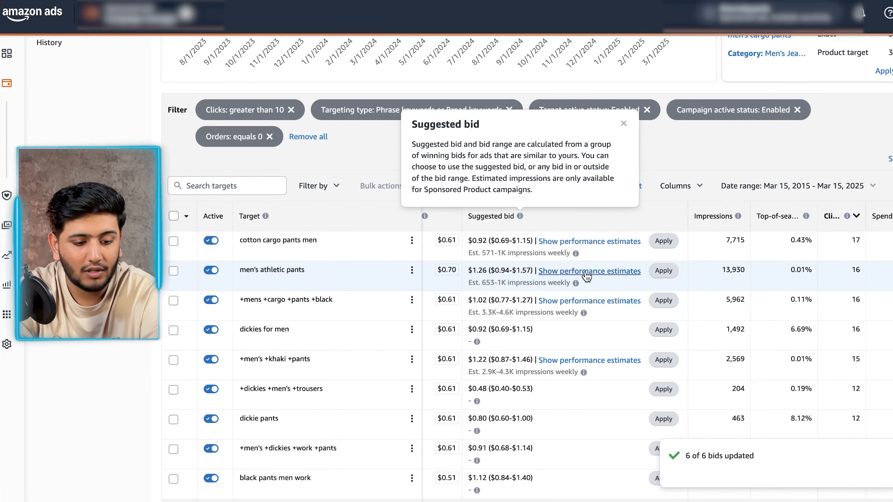
{"action": "scroll", "coordinate": [781, 352], "scroll_direction": "right", "scroll_amount": 5}
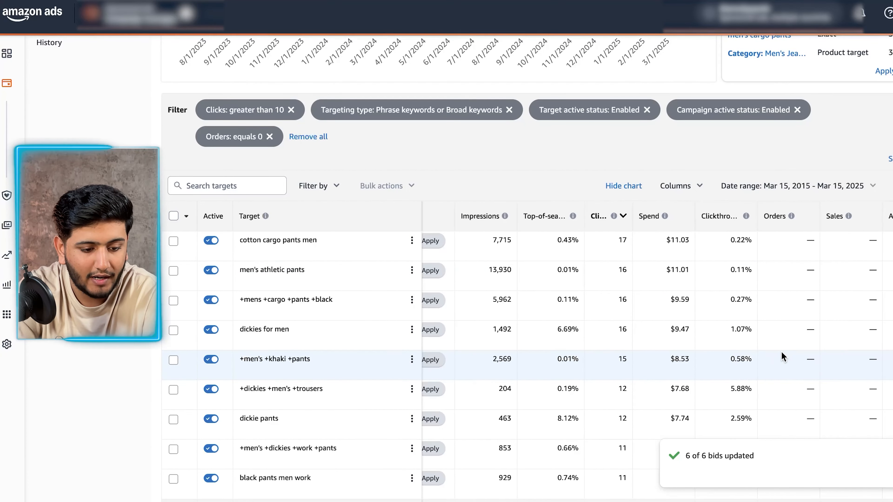
{"action": "scroll", "coordinate": [780, 352], "scroll_direction": "up", "scroll_amount": 6}
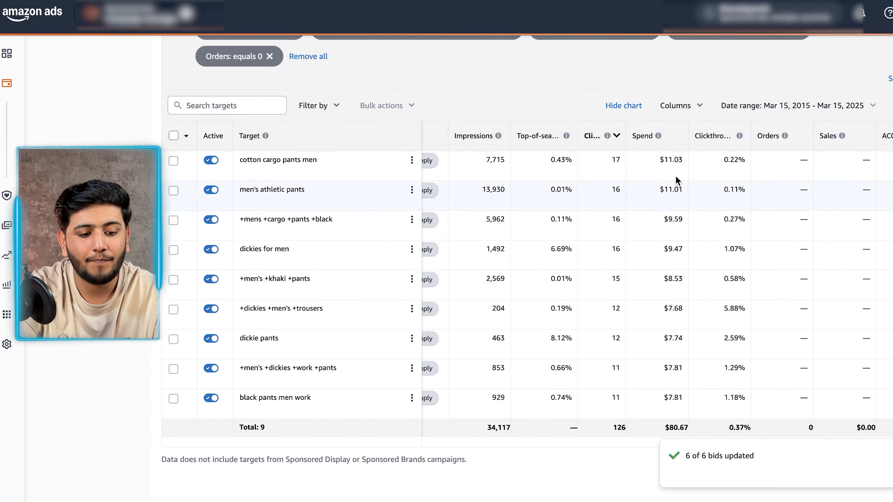
{"action": "scroll", "coordinate": [677, 177], "scroll_direction": "up", "scroll_amount": 3}
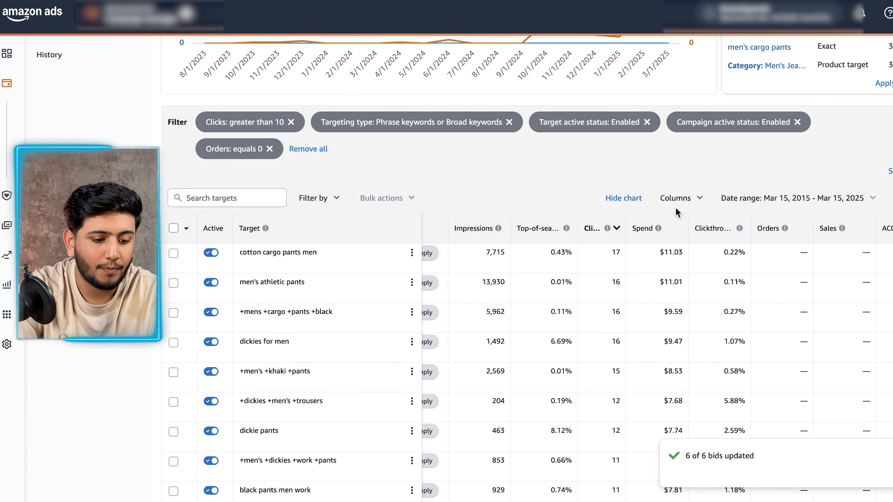
{"action": "scroll", "coordinate": [629, 277], "scroll_direction": "down", "scroll_amount": 3}
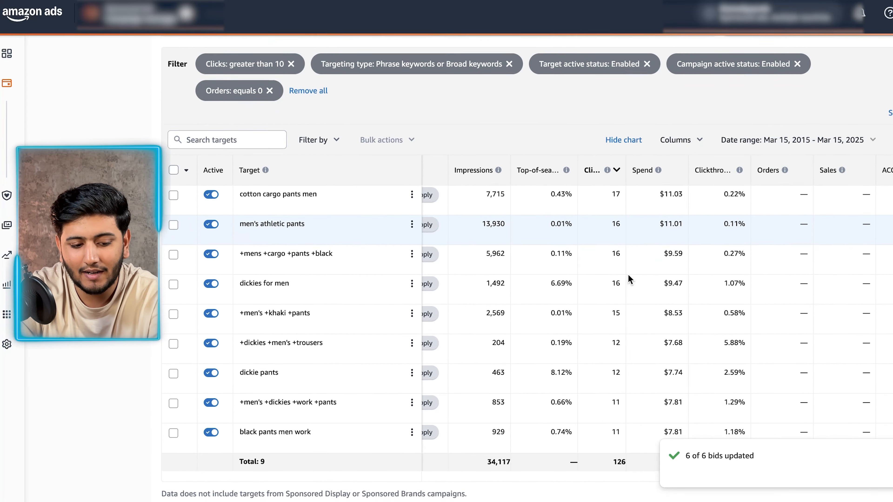
{"action": "scroll", "coordinate": [628, 279], "scroll_direction": "up", "scroll_amount": 4}
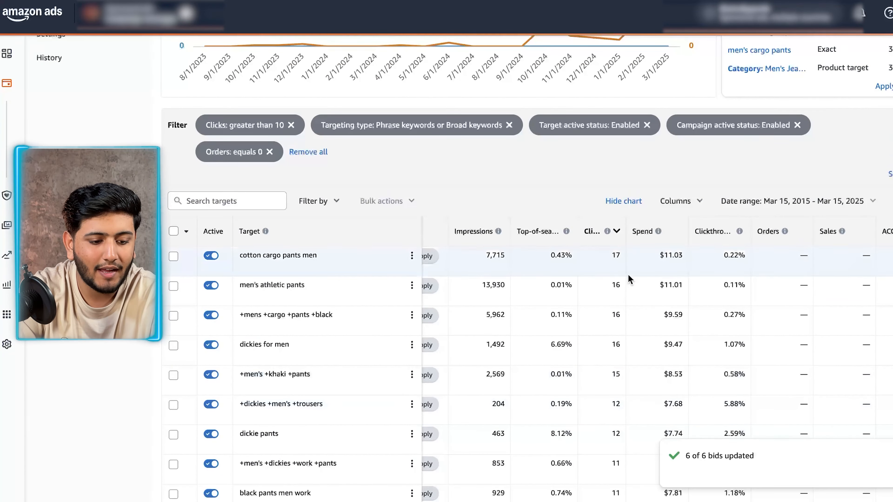
{"action": "scroll", "coordinate": [628, 279], "scroll_direction": "down", "scroll_amount": 4}
{"action": "scroll", "coordinate": [628, 280], "scroll_direction": "up", "scroll_amount": 5}
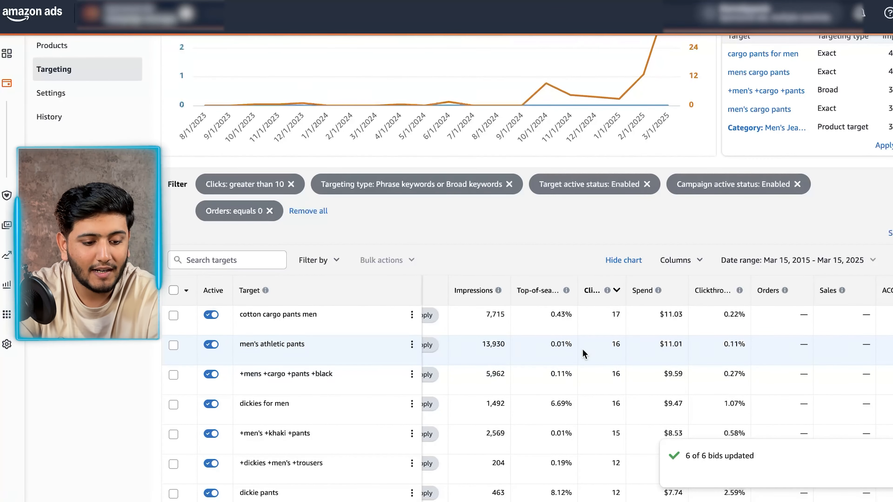
- Set the date range of the zero-order phrase and broad target list to Mar 3 - Mar 9, 2025
{"action": "scroll", "coordinate": [582, 349], "scroll_direction": "up", "scroll_amount": 1}
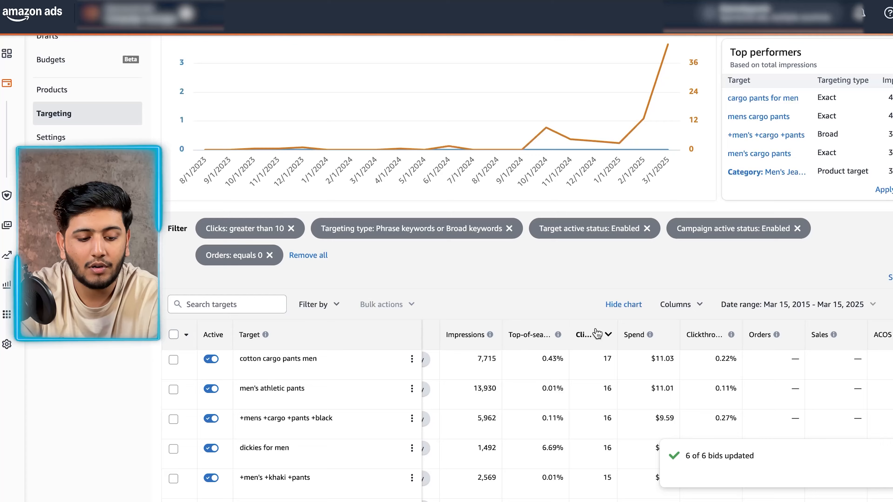
{"action": "scroll", "coordinate": [596, 333], "scroll_direction": "down", "scroll_amount": 1}
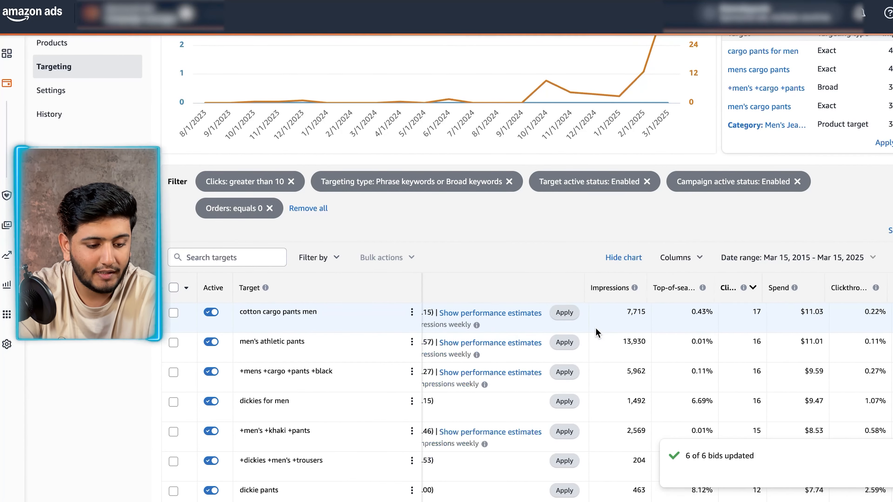
{"action": "scroll", "coordinate": [596, 333], "scroll_direction": "right", "scroll_amount": 2}
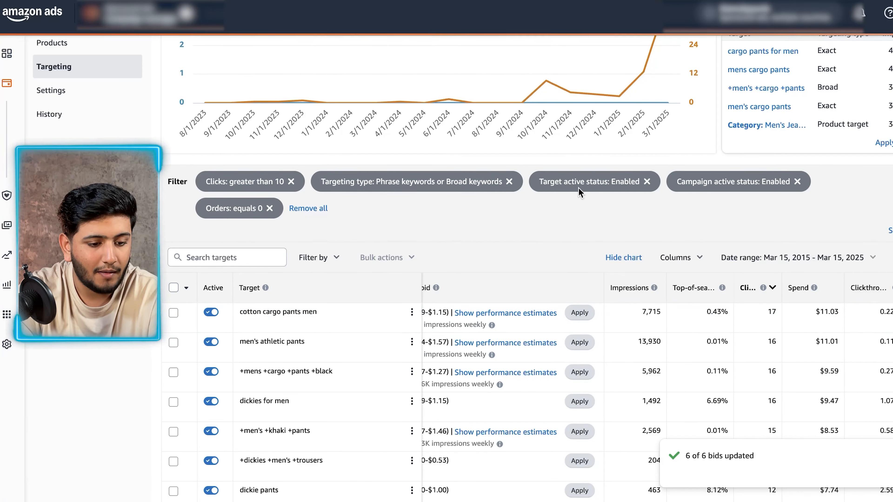
{"action": "left_click", "coordinate": [777, 257]}
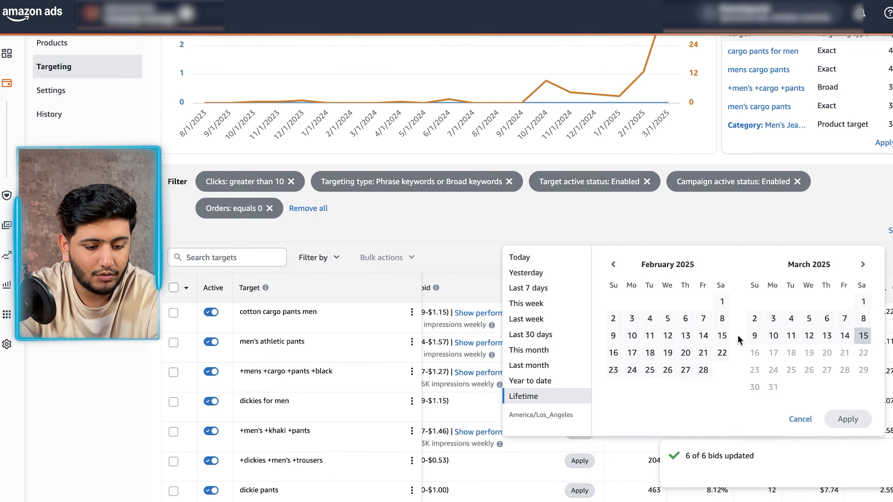
{"action": "left_click", "coordinate": [773, 318]}
{"action": "left_click", "coordinate": [755, 335]}
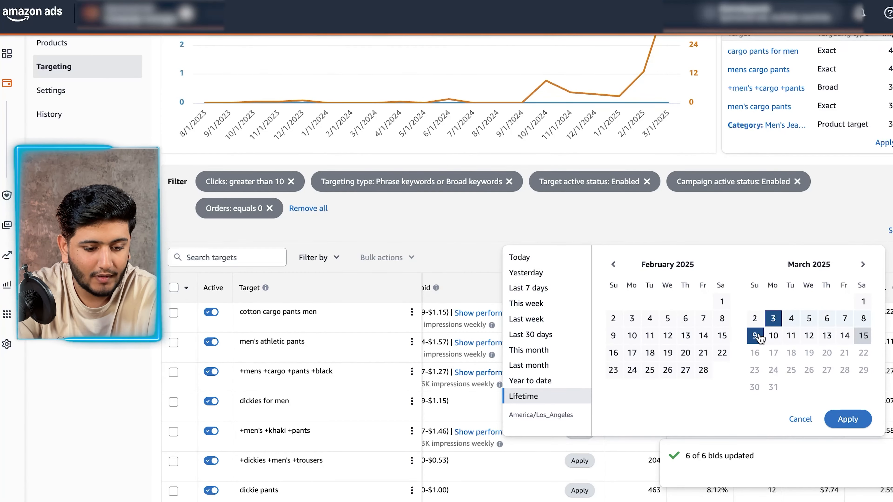
{"action": "left_click", "coordinate": [848, 420]}
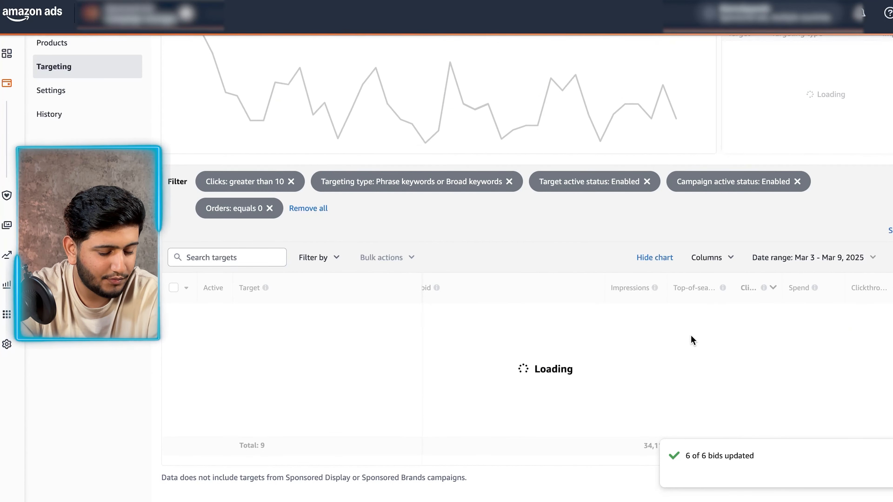
- Examine the clicks, spend, orders, bids, targeting types and campaigns of the zero-order phrase and broad targets for that week
{"action": "scroll", "coordinate": [405, 282], "scroll_direction": "down", "scroll_amount": 2}
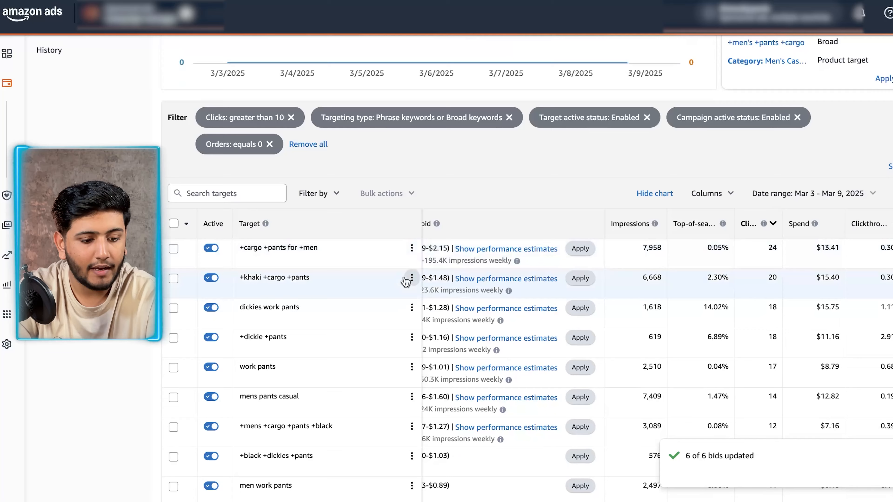
{"action": "scroll", "coordinate": [555, 301], "scroll_direction": "right", "scroll_amount": 3}
{"action": "scroll", "coordinate": [556, 302], "scroll_direction": "up", "scroll_amount": 2}
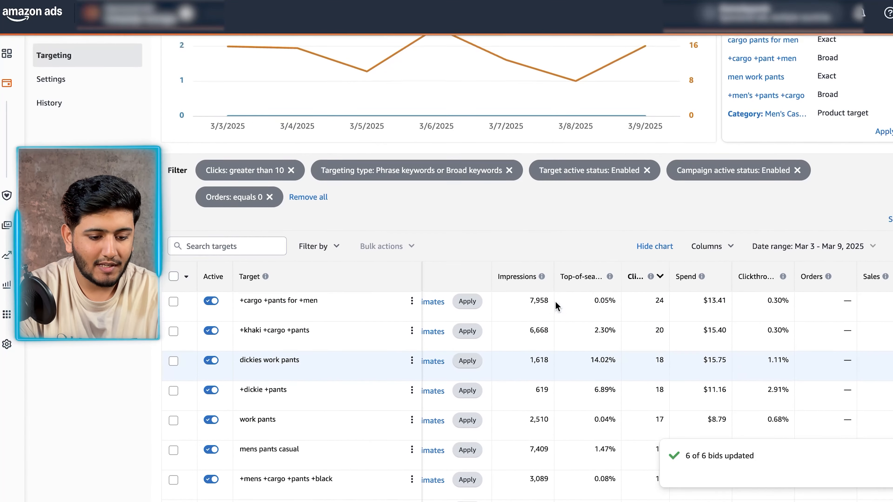
{"action": "scroll", "coordinate": [555, 305], "scroll_direction": "down", "scroll_amount": 1}
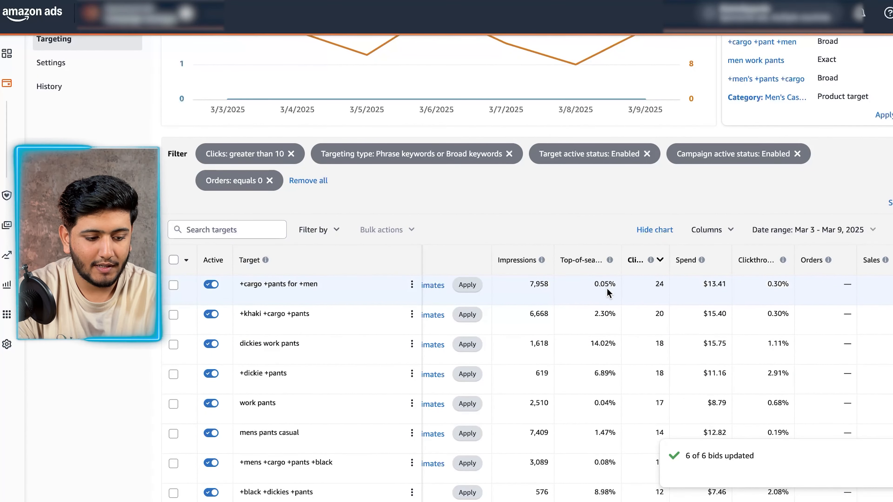
{"action": "scroll", "coordinate": [607, 288], "scroll_direction": "left", "scroll_amount": 3}
{"action": "scroll", "coordinate": [606, 288], "scroll_direction": "left", "scroll_amount": 6}
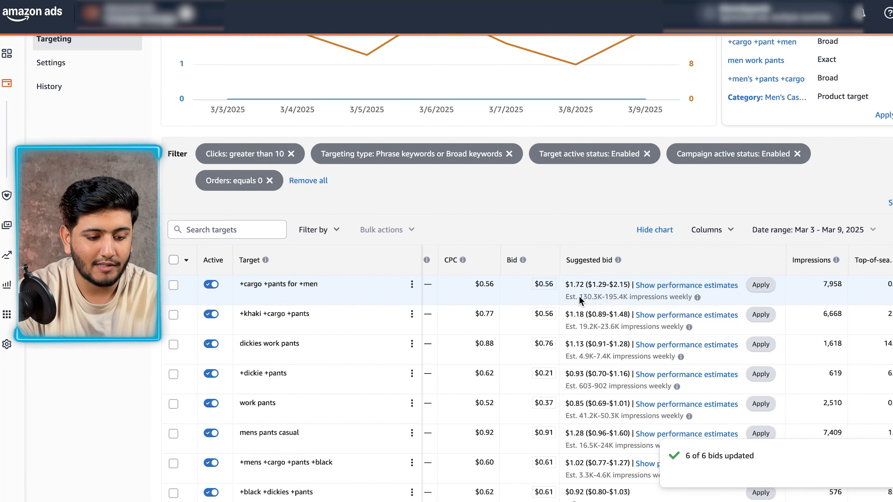
{"action": "scroll", "coordinate": [579, 298], "scroll_direction": "left", "scroll_amount": 6}
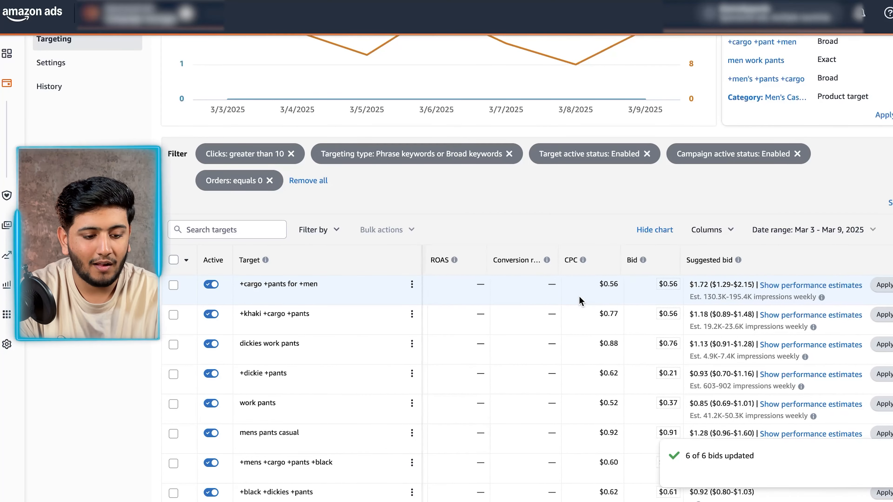
{"action": "scroll", "coordinate": [579, 297], "scroll_direction": "left", "scroll_amount": 10}
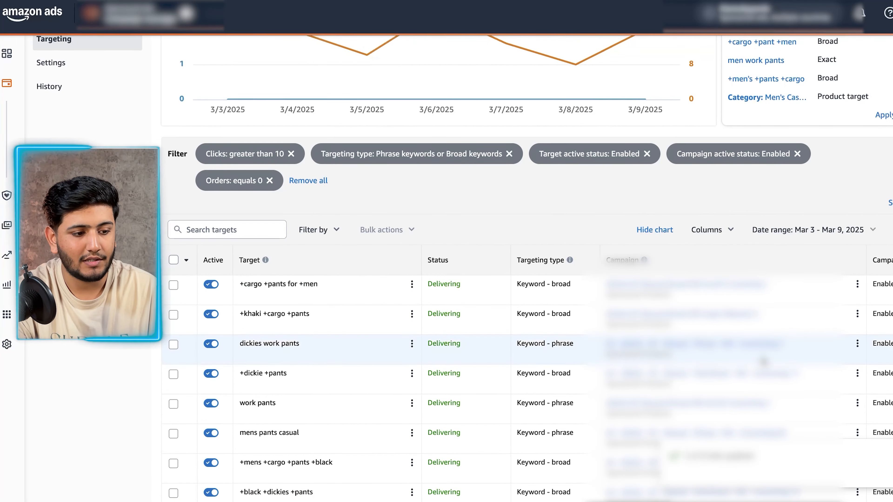
{"action": "scroll", "coordinate": [527, 351], "scroll_direction": "right", "scroll_amount": 10}
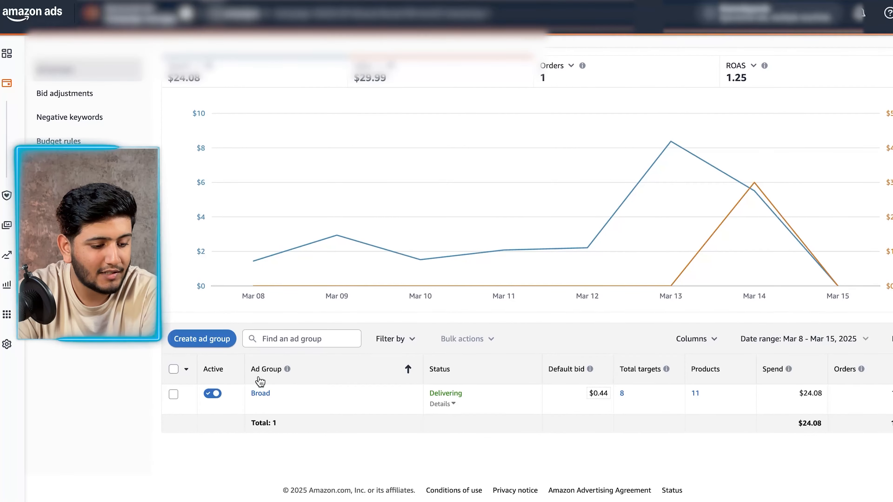
- Open the campaign's Broad ad group and sort its customer search terms by clicks, highest first
{"action": "left_click", "coordinate": [259, 393]}
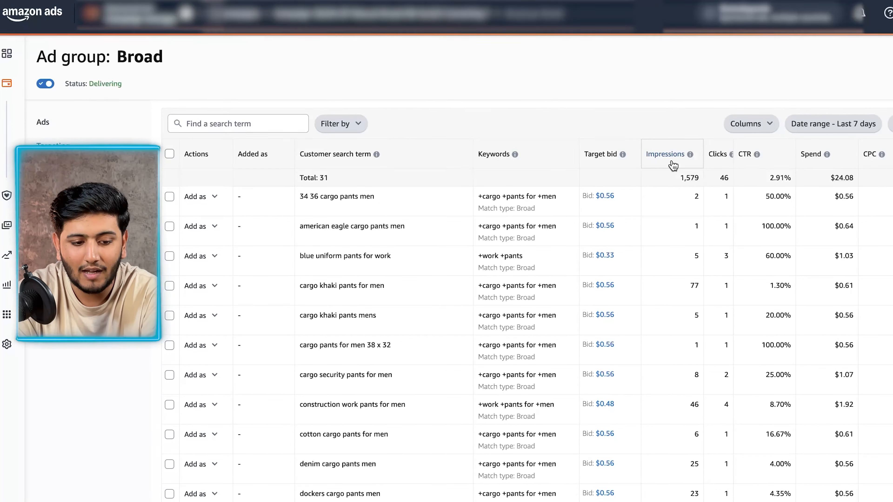
{"action": "left_click", "coordinate": [718, 154]}
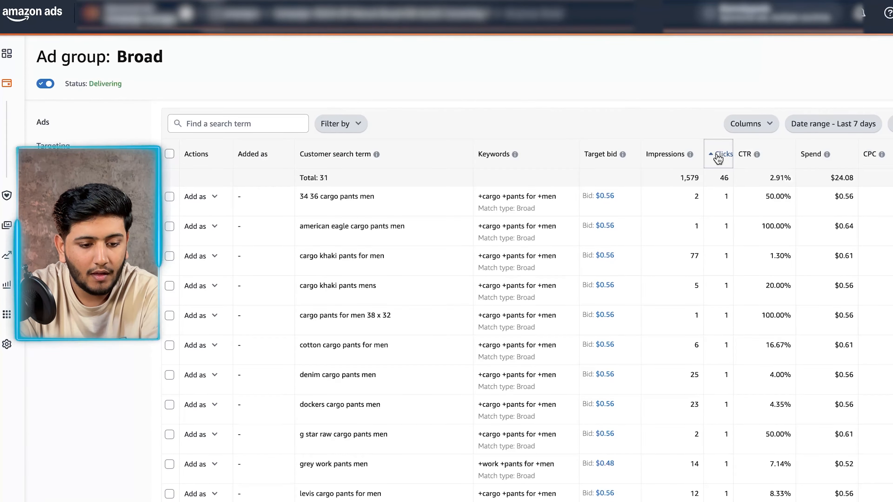
{"action": "left_click", "coordinate": [718, 156]}
- Check the clicks and spend of the ad group's search terms and extend their date range to the last 65 days
{"action": "scroll", "coordinate": [721, 222], "scroll_direction": "right", "scroll_amount": 2}
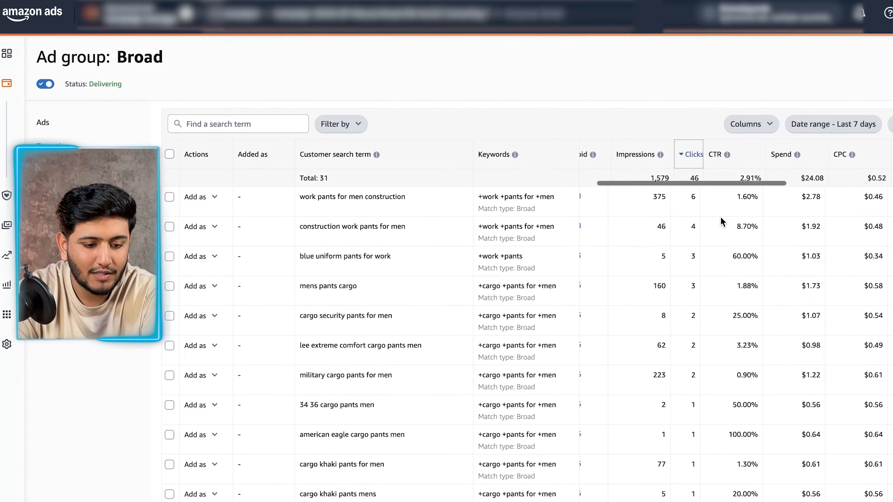
{"action": "scroll", "coordinate": [720, 216], "scroll_direction": "right", "scroll_amount": 5}
{"action": "scroll", "coordinate": [720, 216], "scroll_direction": "left", "scroll_amount": 5}
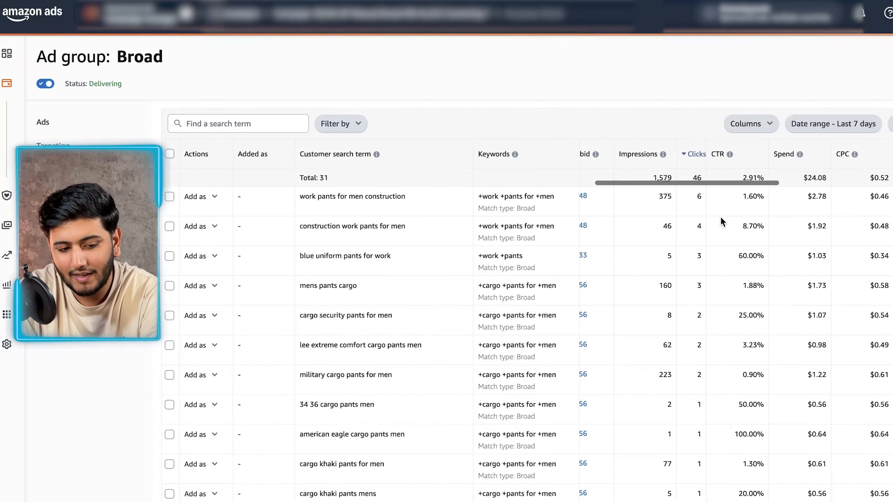
{"action": "scroll", "coordinate": [693, 333], "scroll_direction": "down", "scroll_amount": 2}
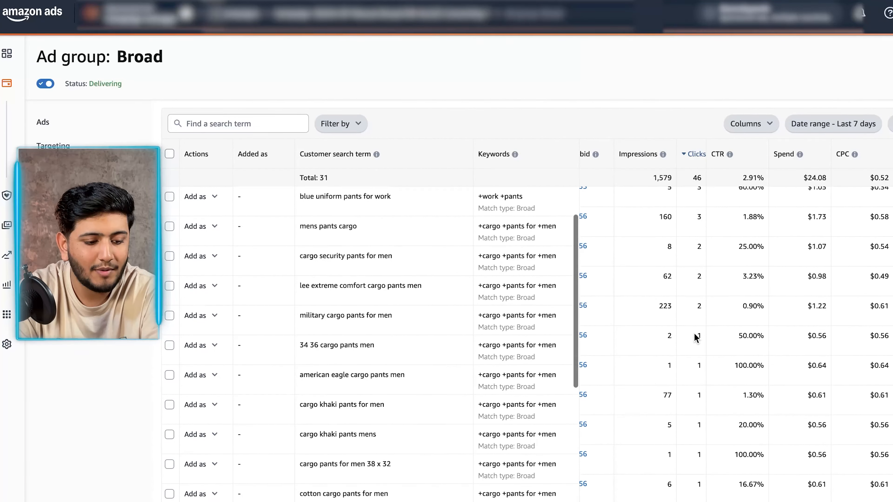
{"action": "scroll", "coordinate": [693, 333], "scroll_direction": "up", "scroll_amount": 2}
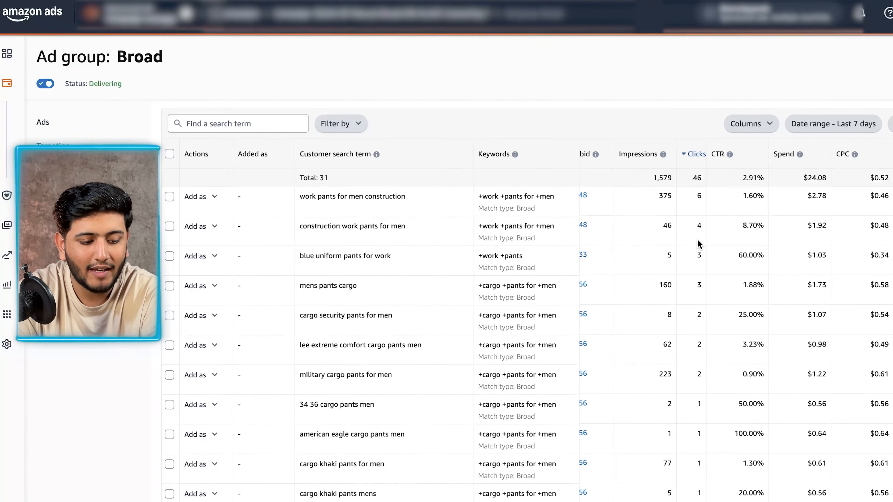
{"action": "scroll", "coordinate": [699, 244], "scroll_direction": "down", "scroll_amount": 10}
{"action": "scroll", "coordinate": [699, 244], "scroll_direction": "up", "scroll_amount": 10}
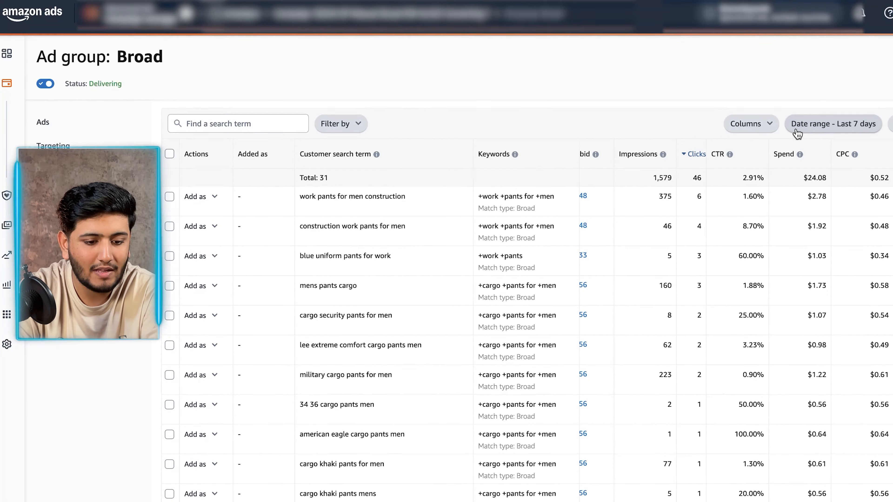
{"action": "left_click", "coordinate": [797, 130]}
{"action": "left_click", "coordinate": [556, 248]}
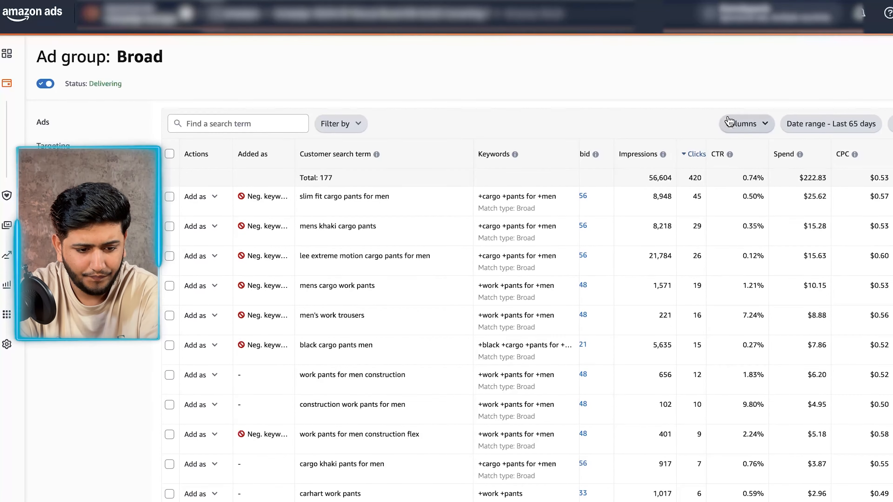
- Examine the clicks, spend, orders, sales and ACOS of the search terms with the most clicks
{"action": "scroll", "coordinate": [679, 212], "scroll_direction": "right", "scroll_amount": 5}
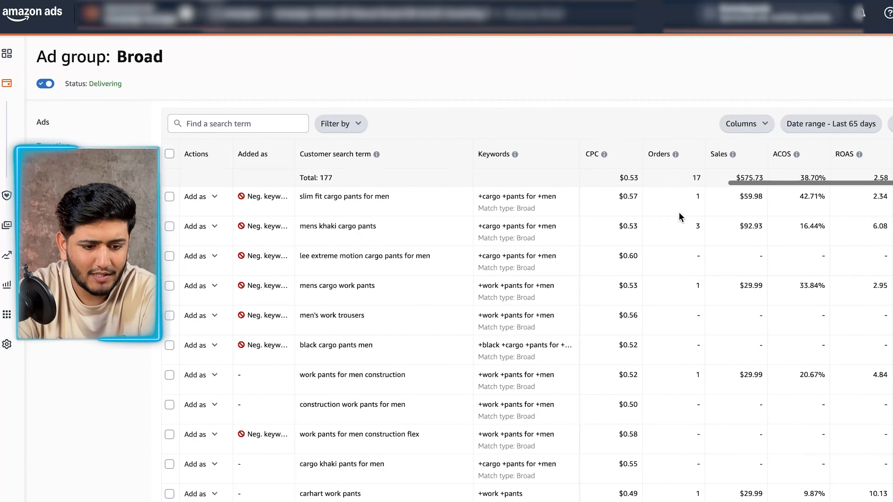
{"action": "scroll", "coordinate": [679, 213], "scroll_direction": "left", "scroll_amount": 4}
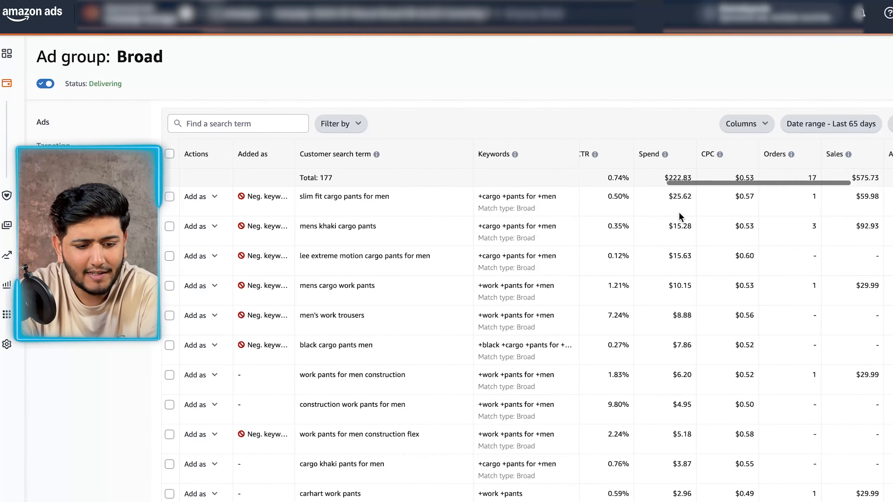
{"action": "scroll", "coordinate": [602, 214], "scroll_direction": "left", "scroll_amount": 2}
{"action": "scroll", "coordinate": [602, 213], "scroll_direction": "right", "scroll_amount": 5}
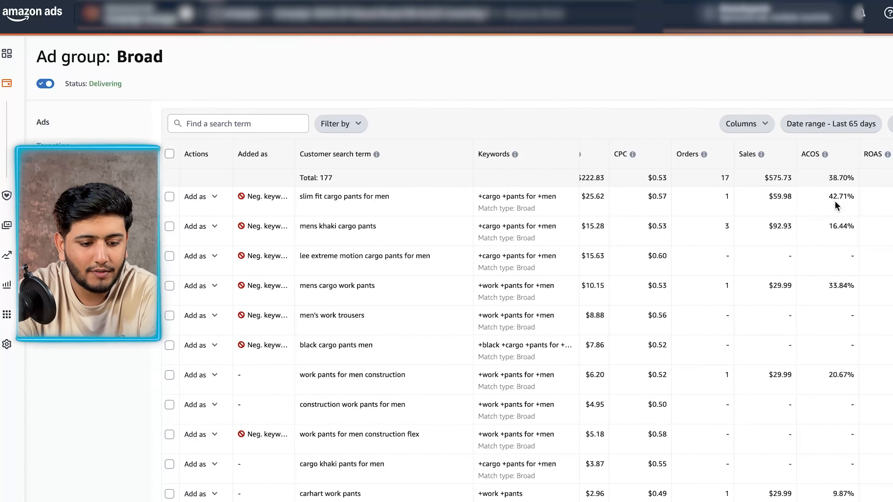
{"action": "scroll", "coordinate": [834, 201], "scroll_direction": "down", "scroll_amount": 1}
{"action": "scroll", "coordinate": [835, 201], "scroll_direction": "up", "scroll_amount": 1}
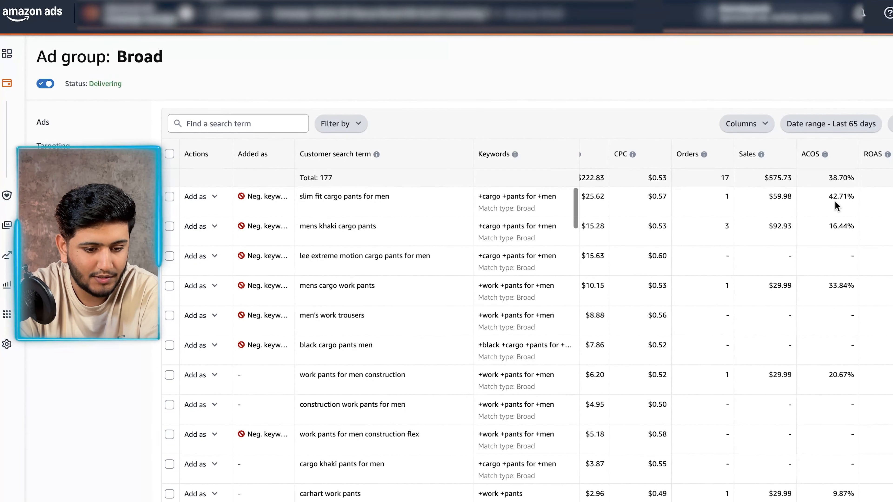
{"action": "scroll", "coordinate": [838, 227], "scroll_direction": "down", "scroll_amount": 1}
{"action": "scroll", "coordinate": [838, 226], "scroll_direction": "down", "scroll_amount": 3}
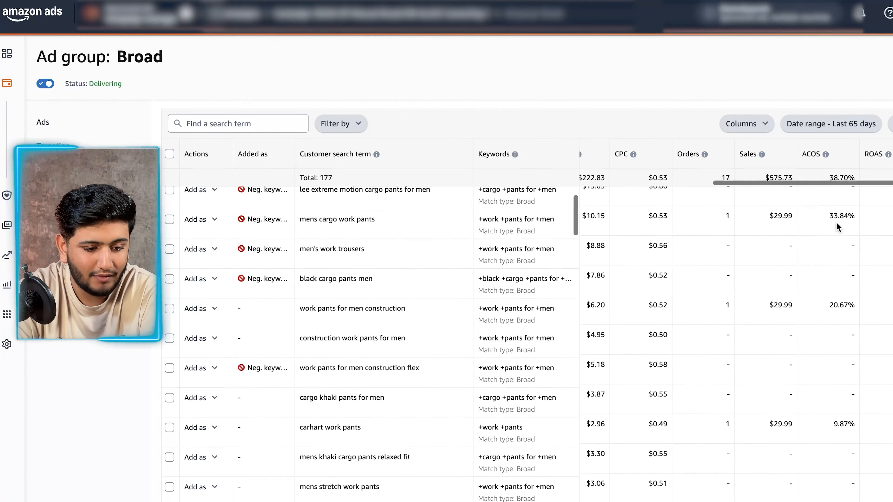
- Check the clicks and orders of the "construction work pants for men" search term and add it as a negative exact keyword
{"action": "scroll", "coordinate": [838, 227], "scroll_direction": "left", "scroll_amount": 5}
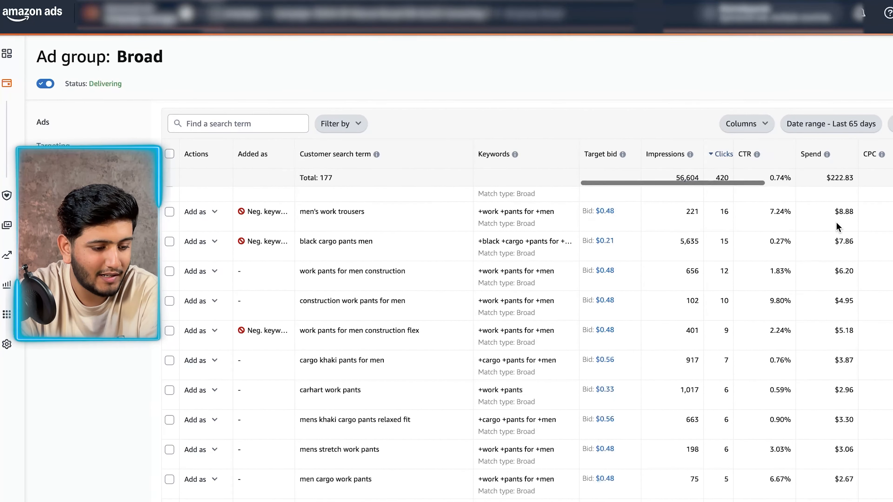
{"action": "scroll", "coordinate": [754, 276], "scroll_direction": "right", "scroll_amount": 5}
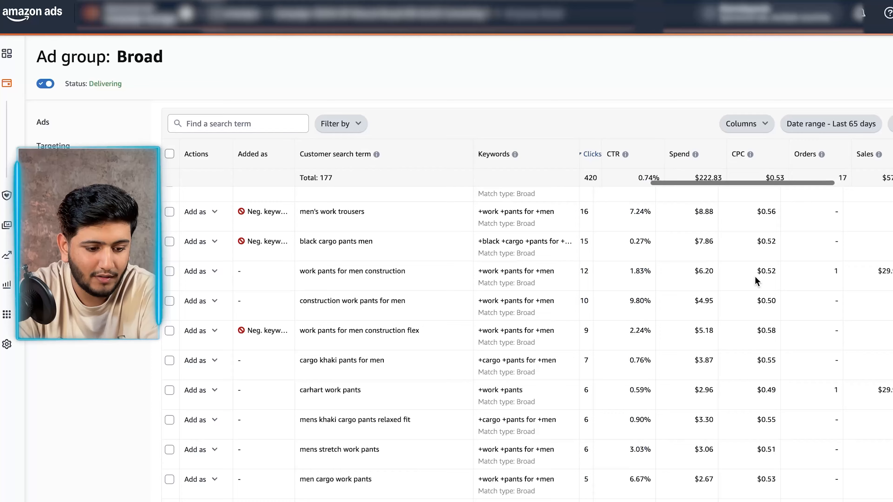
{"action": "scroll", "coordinate": [755, 276], "scroll_direction": "left", "scroll_amount": 3}
{"action": "scroll", "coordinate": [648, 309], "scroll_direction": "left", "scroll_amount": 3}
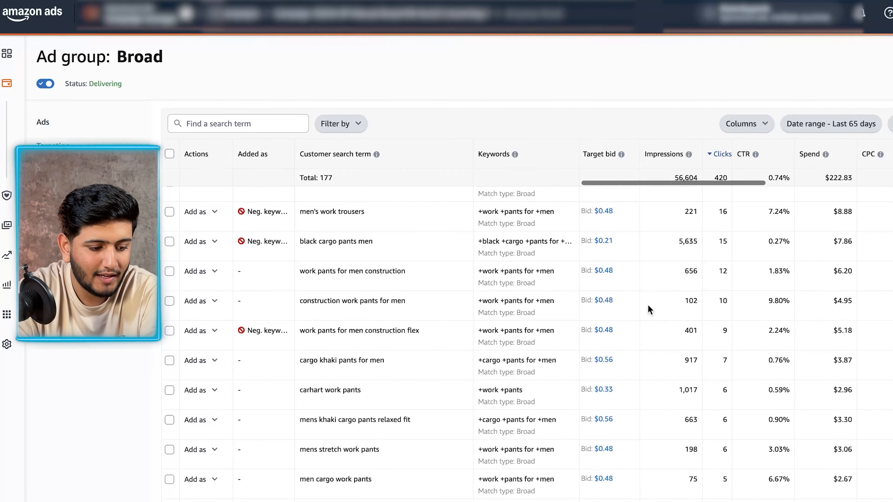
{"action": "left_click", "coordinate": [214, 301]}
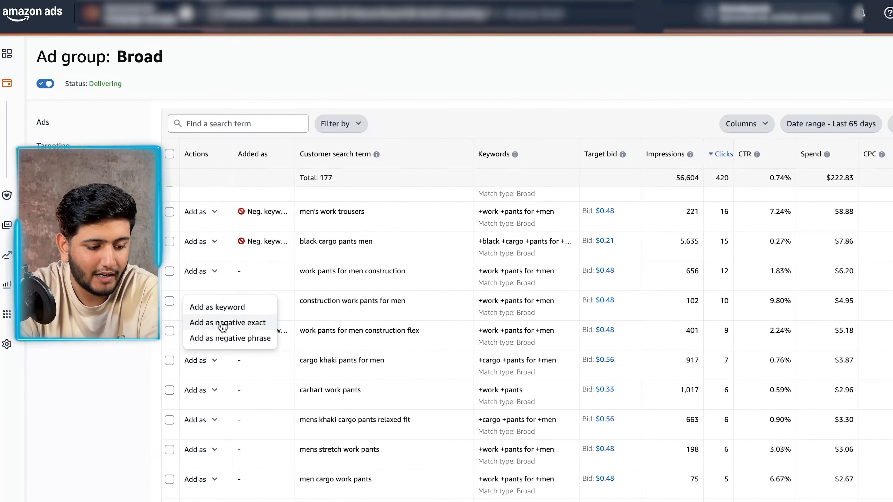
{"action": "left_click", "coordinate": [222, 322]}
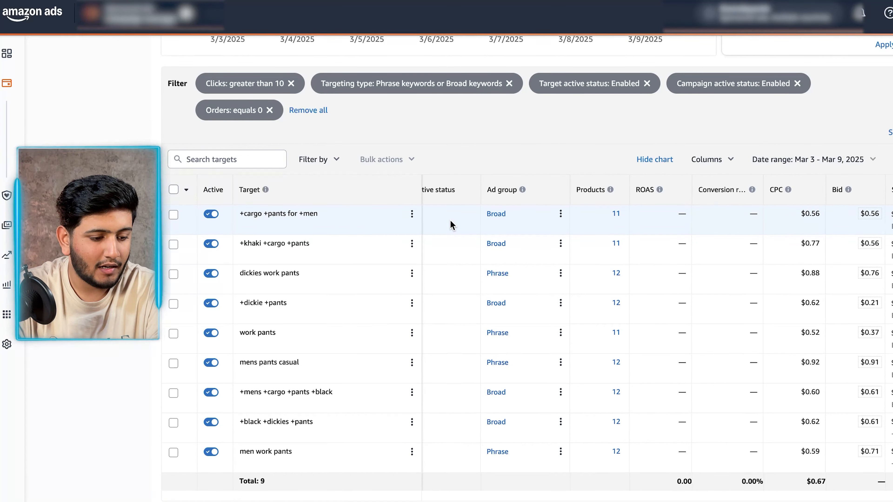
- Replace the zero-orders filter on the targets with an advertising cost of sales (ACOS) filter of greater than 40
{"action": "scroll", "coordinate": [450, 225], "scroll_direction": "left", "scroll_amount": 1}
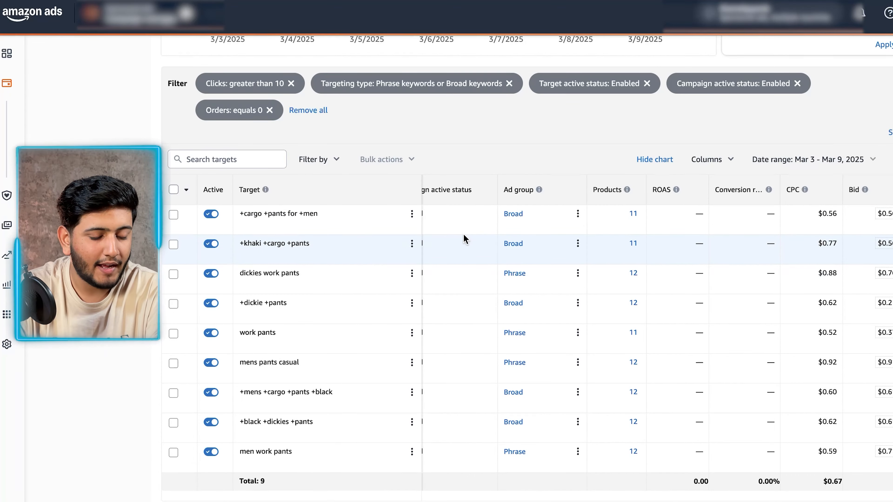
{"action": "scroll", "coordinate": [464, 240], "scroll_direction": "up", "scroll_amount": 1}
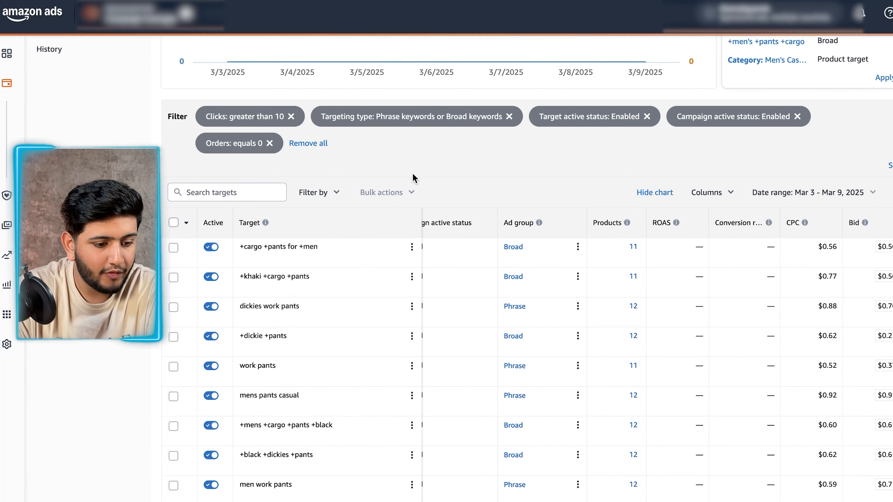
{"action": "left_click", "coordinate": [238, 146]}
{"action": "left_click", "coordinate": [380, 146]}
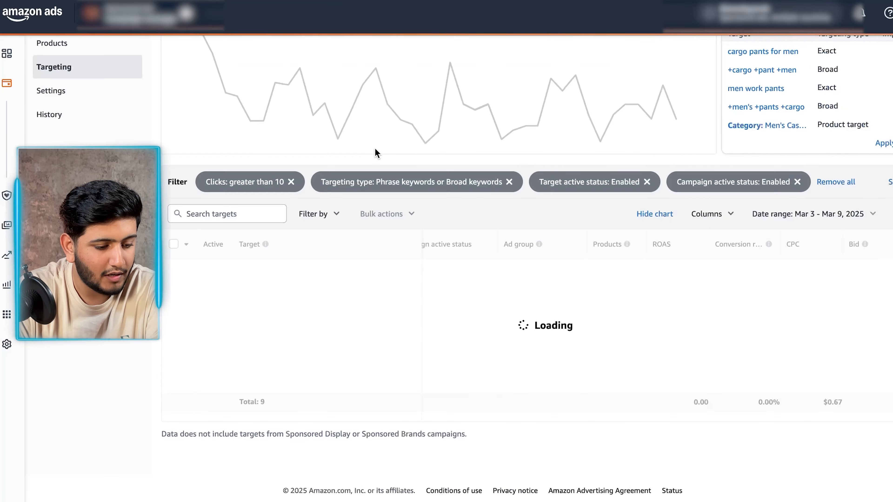
{"action": "left_click", "coordinate": [306, 215]}
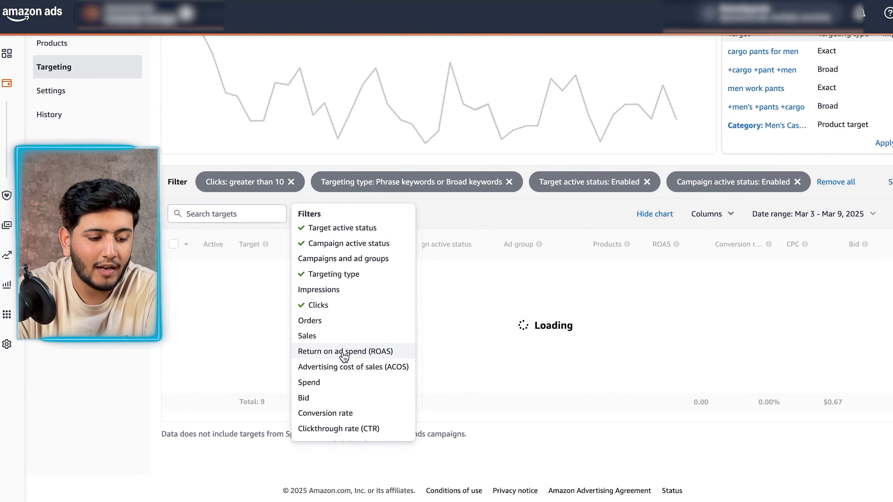
{"action": "left_click", "coordinate": [345, 366]}
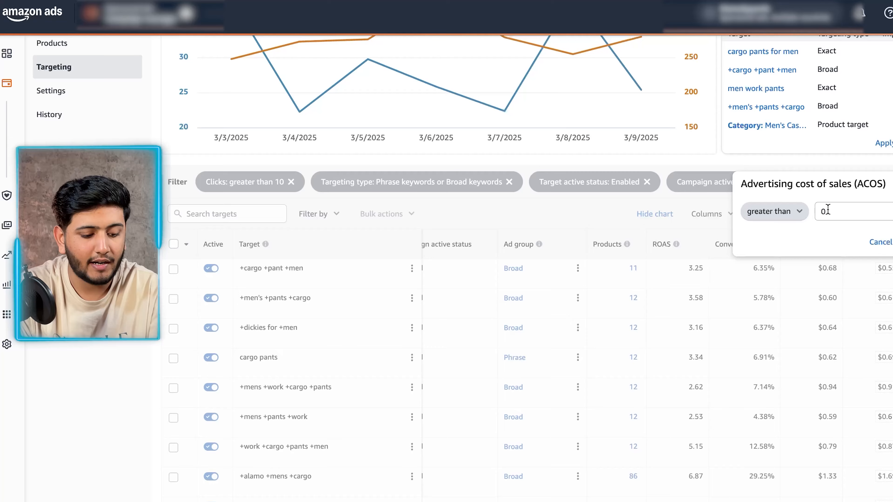
{"action": "left_click", "coordinate": [824, 211]}
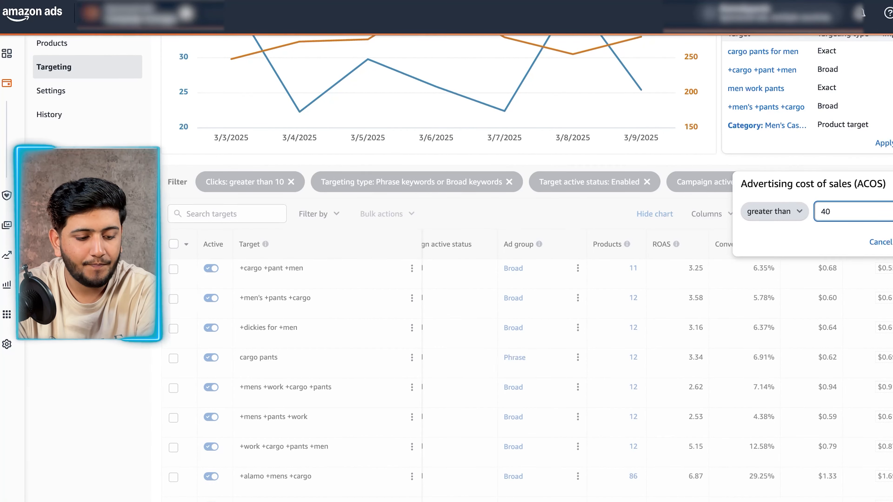
{"action": "left_click", "coordinate": [892, 242]}
{"action": "scroll", "coordinate": [513, 306], "scroll_direction": "down", "scroll_amount": 2}
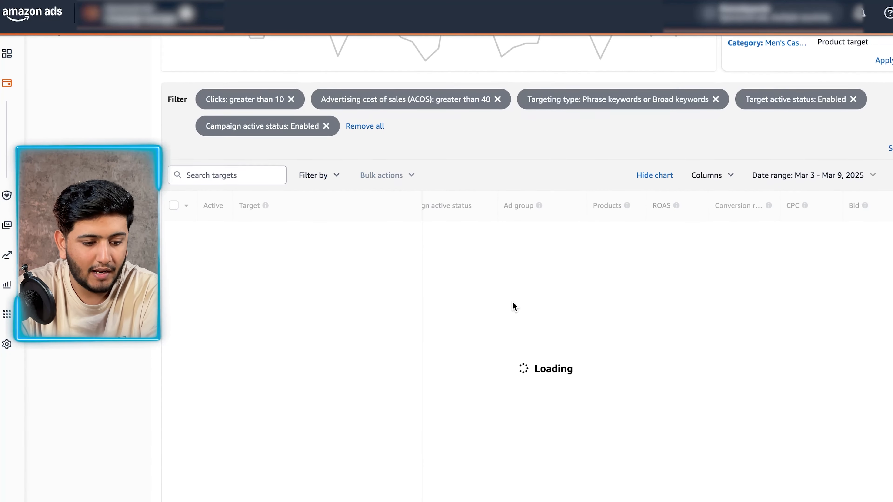
- Examine the clicks, spend, orders, ad groups, ROAS, CPC and bids of the filtered phrase and broad targets
{"action": "scroll", "coordinate": [512, 306], "scroll_direction": "down", "scroll_amount": 2}
{"action": "scroll", "coordinate": [601, 220], "scroll_direction": "right", "scroll_amount": 2}
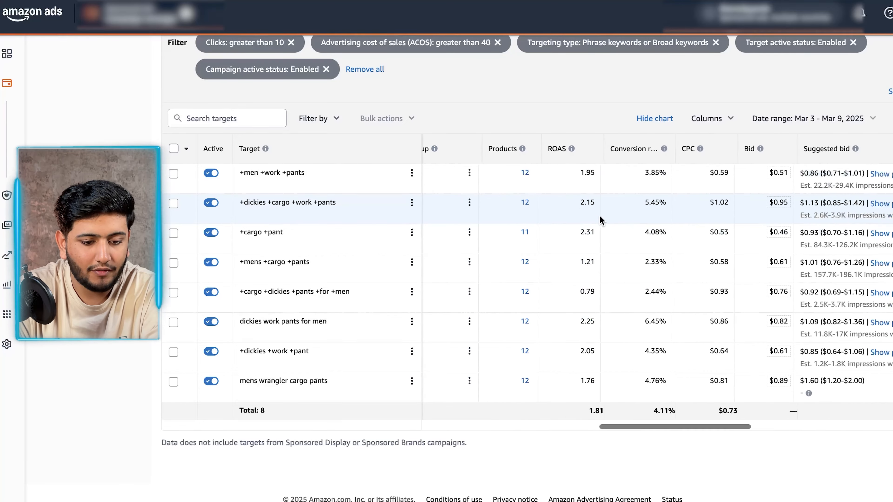
{"action": "scroll", "coordinate": [601, 219], "scroll_direction": "left", "scroll_amount": 3}
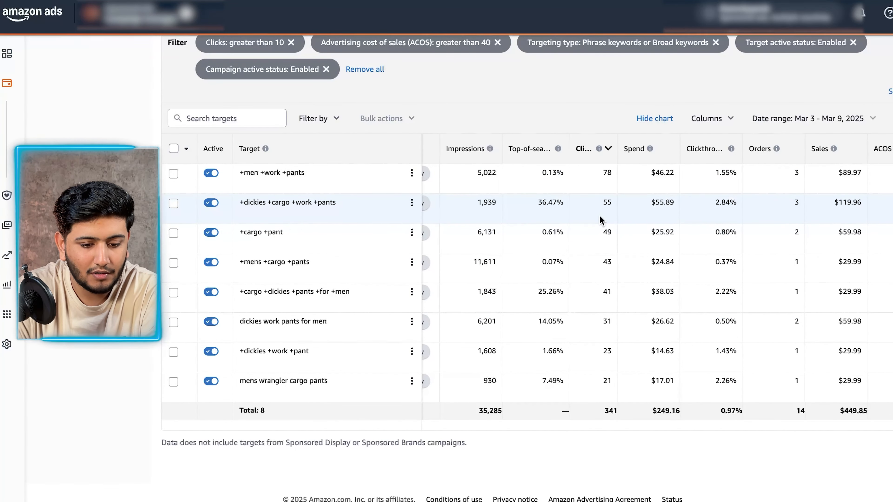
{"action": "scroll", "coordinate": [602, 220], "scroll_direction": "down", "scroll_amount": 1}
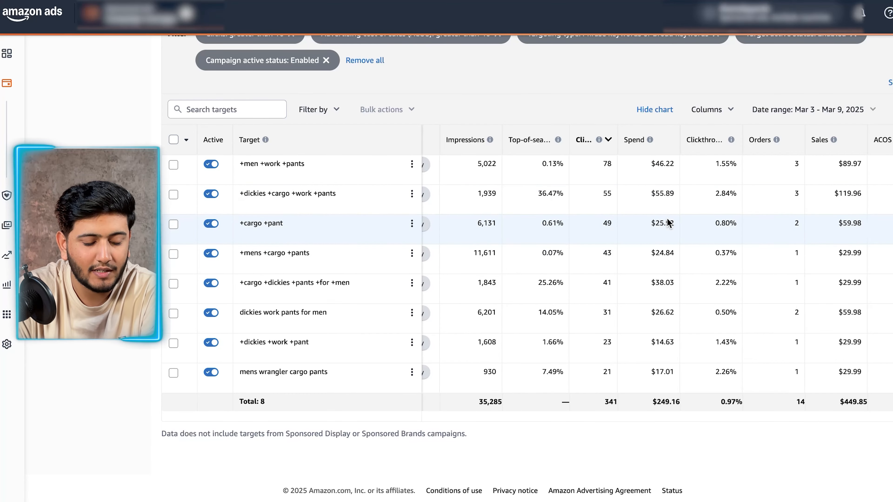
{"action": "scroll", "coordinate": [668, 222], "scroll_direction": "right", "scroll_amount": 5}
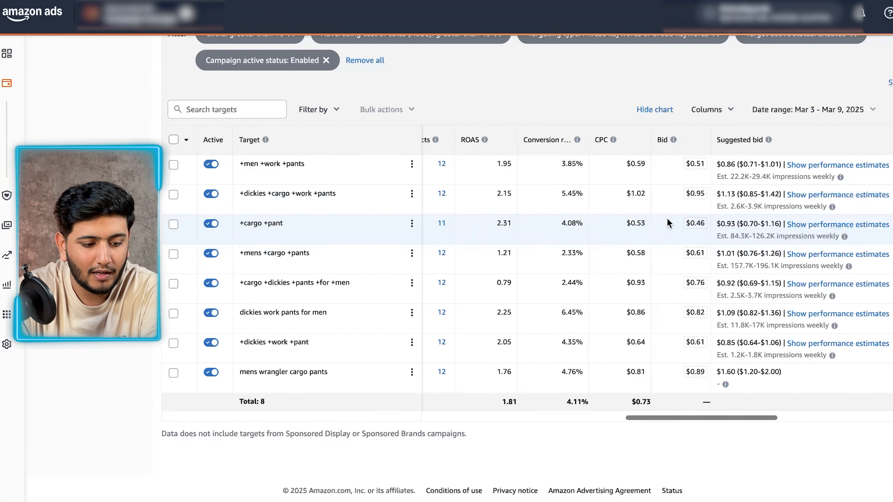
{"action": "scroll", "coordinate": [666, 218], "scroll_direction": "left", "scroll_amount": 5}
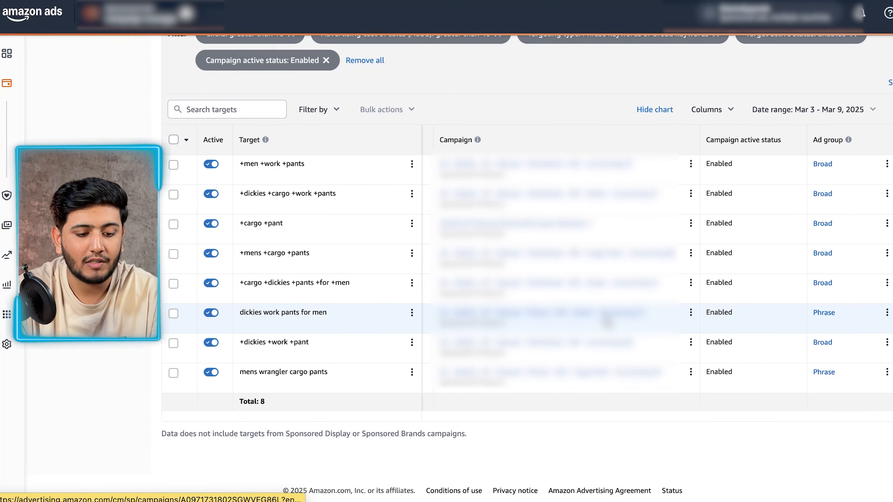
{"action": "scroll", "coordinate": [739, 266], "scroll_direction": "right", "scroll_amount": 10}
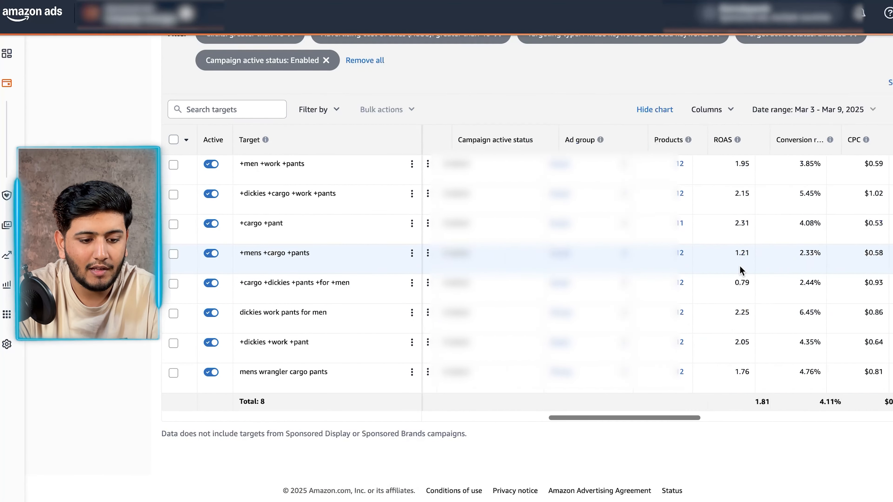
{"action": "scroll", "coordinate": [740, 270], "scroll_direction": "right", "scroll_amount": 2}
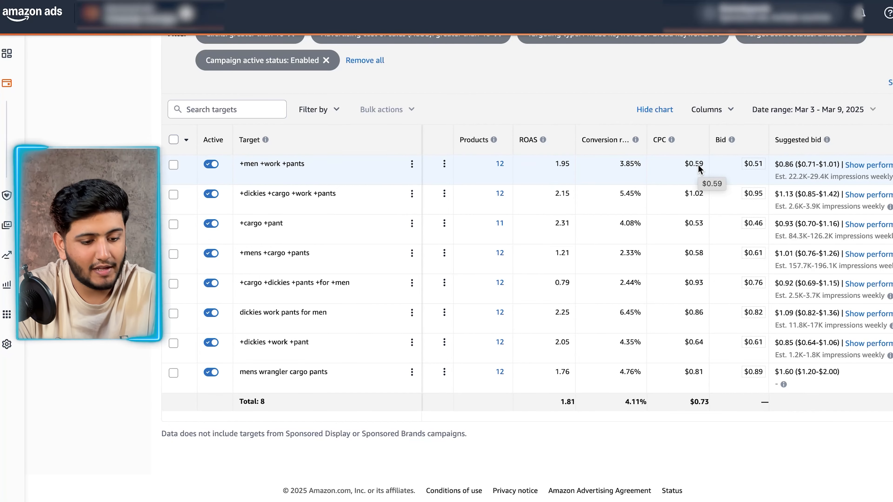
{"action": "scroll", "coordinate": [689, 171], "scroll_direction": "right", "scroll_amount": 1}
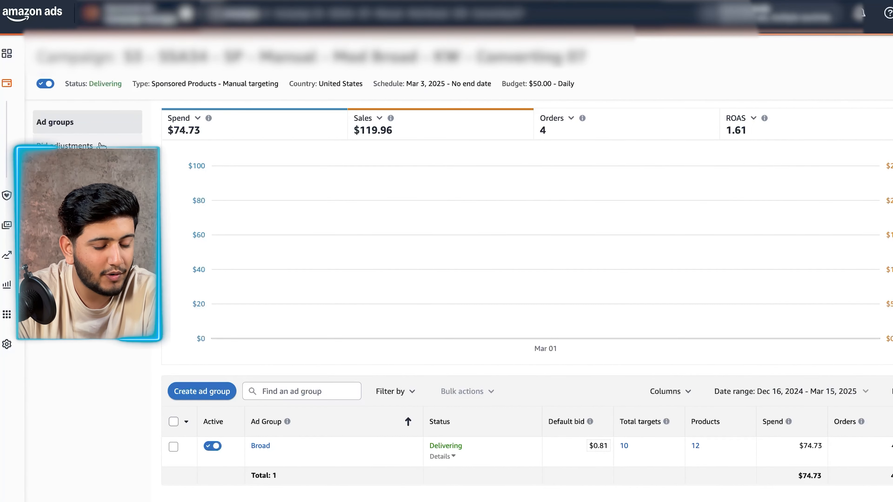
- Open the campaign's bid adjustments and check the clicks, spend, orders and ACOS of each placement
{"action": "left_click", "coordinate": [102, 146]}
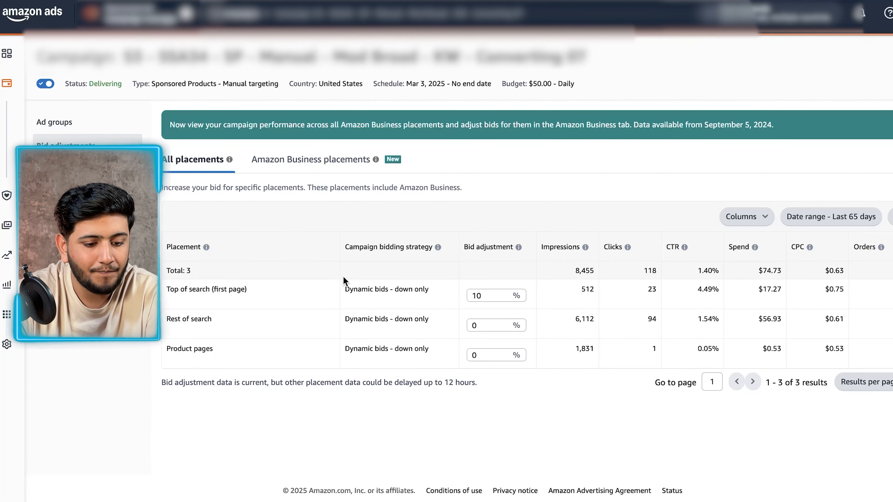
{"action": "scroll", "coordinate": [725, 338], "scroll_direction": "right", "scroll_amount": 1}
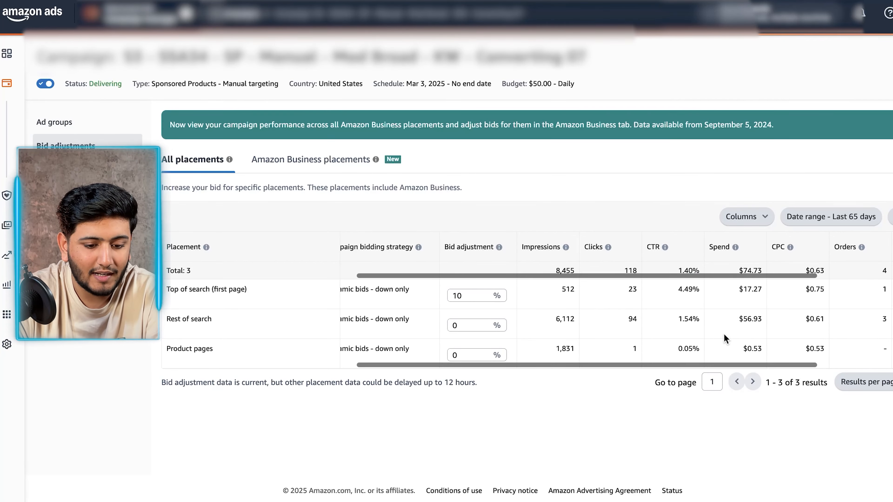
{"action": "scroll", "coordinate": [725, 338], "scroll_direction": "right", "scroll_amount": 5}
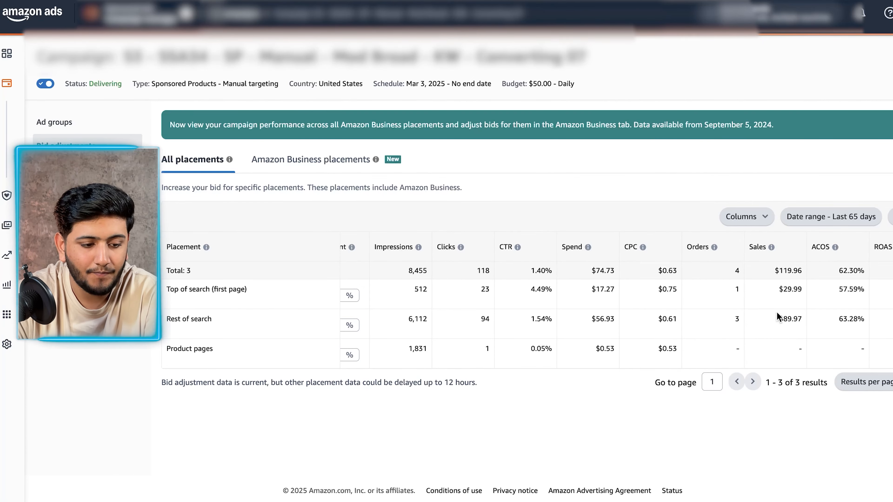
{"action": "scroll", "coordinate": [717, 308], "scroll_direction": "left", "scroll_amount": 3}
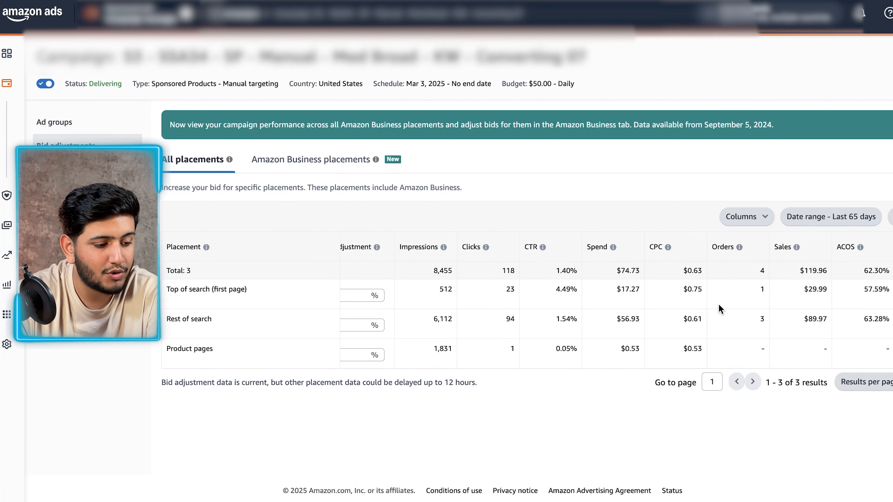
- Open the search terms of the campaign's Broad ad group and set their date range to Mar 3 - Mar 9, 2025
{"action": "left_click", "coordinate": [63, 169]}
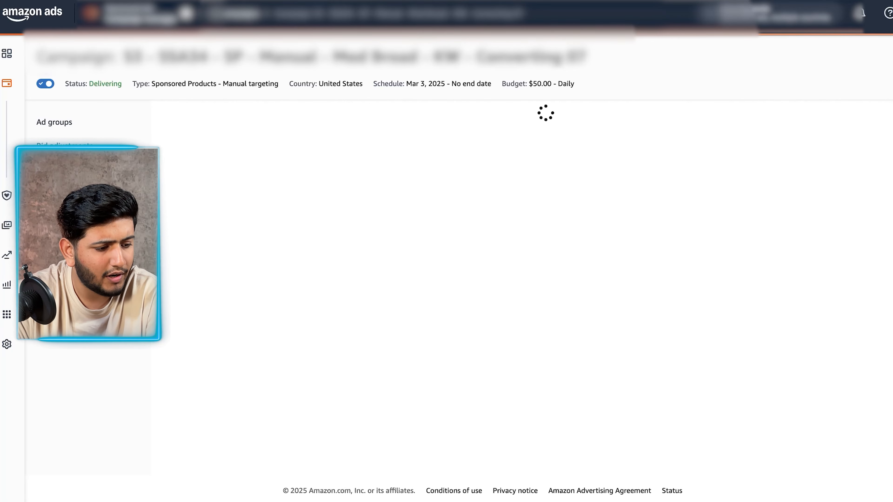
{"action": "left_click", "coordinate": [83, 131]}
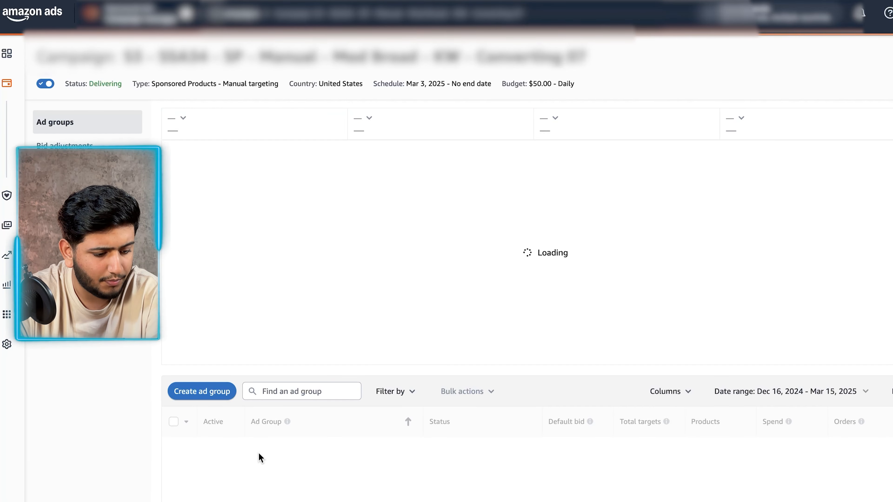
{"action": "left_click", "coordinate": [260, 445]}
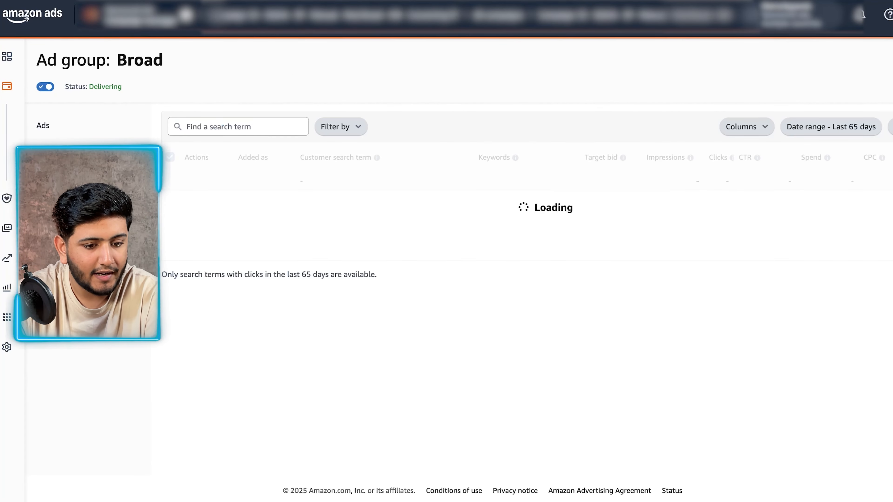
{"action": "left_click", "coordinate": [839, 127]}
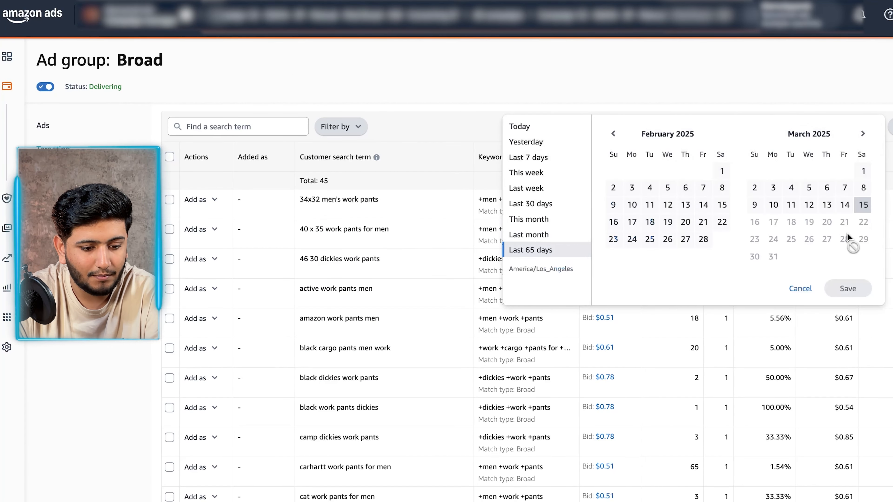
{"action": "left_click", "coordinate": [772, 187]}
{"action": "left_click", "coordinate": [754, 204]}
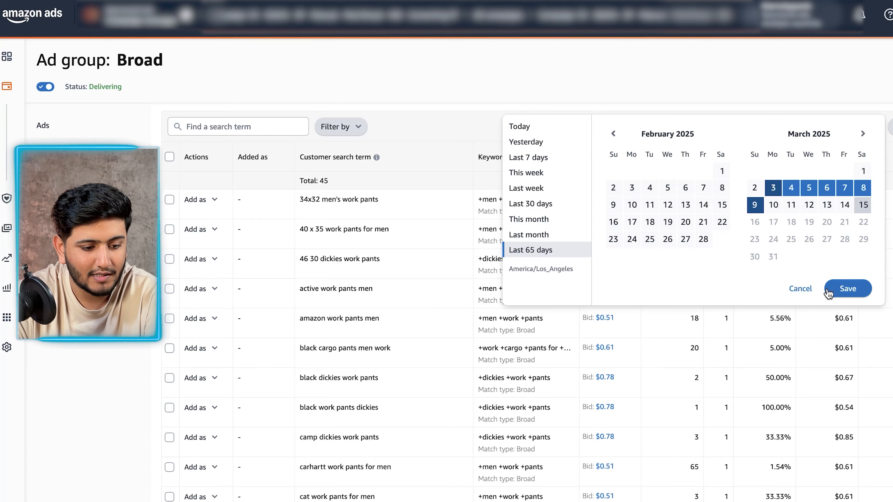
{"action": "left_click", "coordinate": [847, 288]}
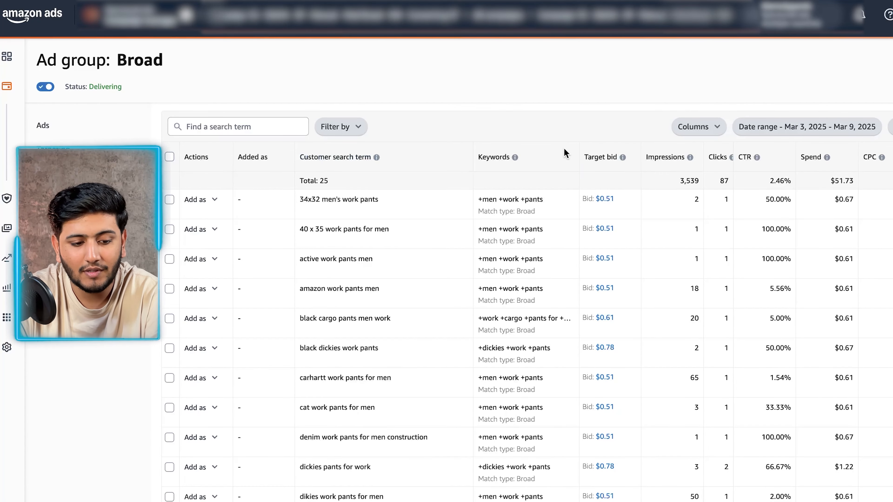
- Sort the Broad ad group's customer search terms by clicks, highest first
{"action": "left_click", "coordinate": [671, 160]}
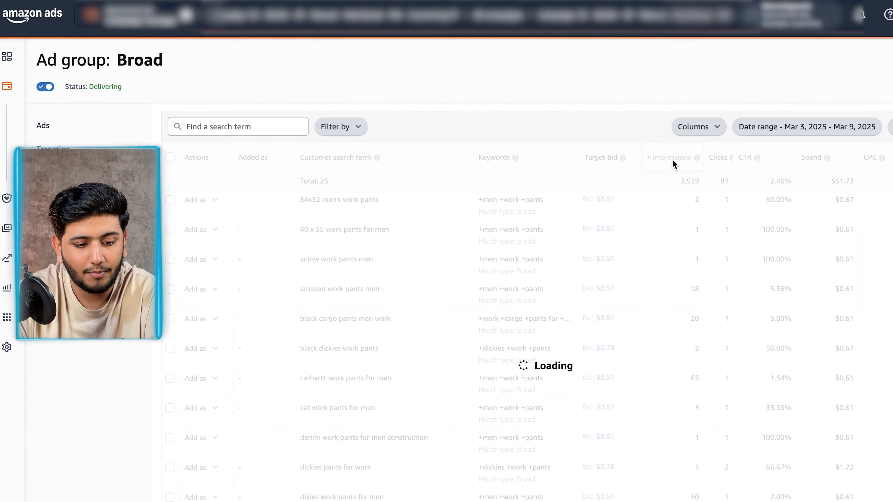
{"action": "left_click", "coordinate": [714, 163]}
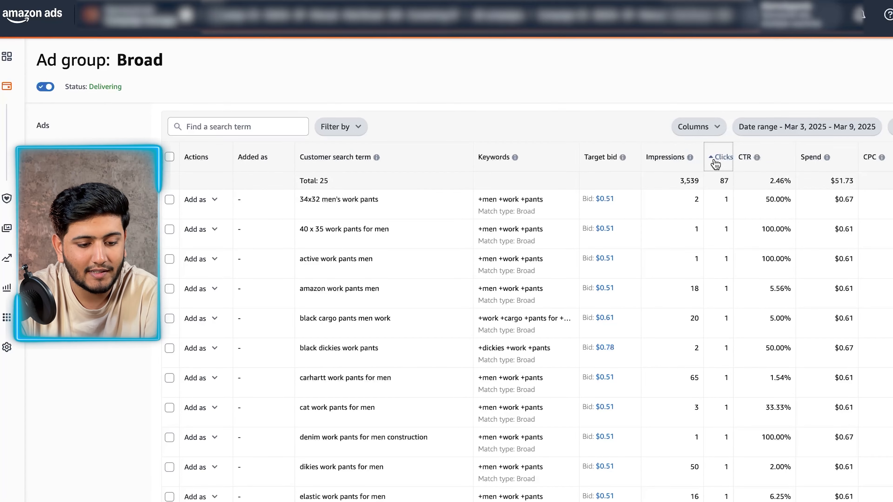
{"action": "left_click", "coordinate": [713, 162]}
- Examine the clicks, spend, orders and ACOS of the top search terms and the negative keyword status of "work pants for men"
{"action": "scroll", "coordinate": [674, 265], "scroll_direction": "right", "scroll_amount": 3}
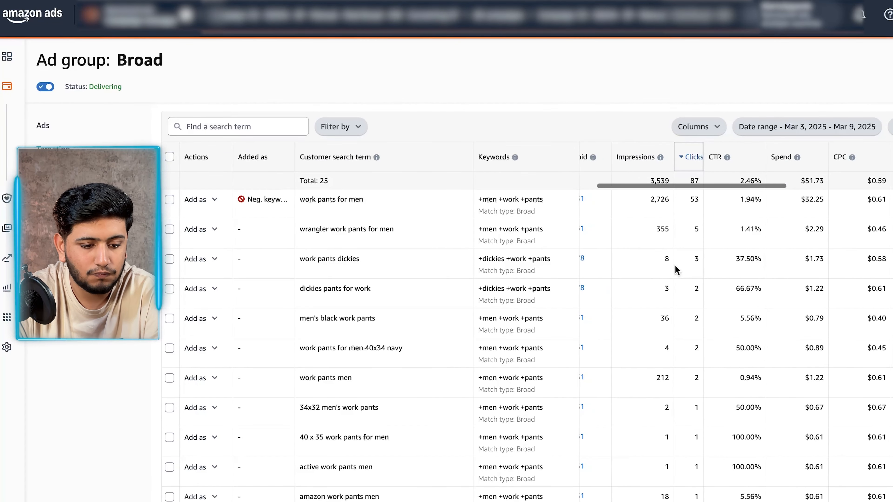
{"action": "scroll", "coordinate": [675, 265], "scroll_direction": "right", "scroll_amount": 4}
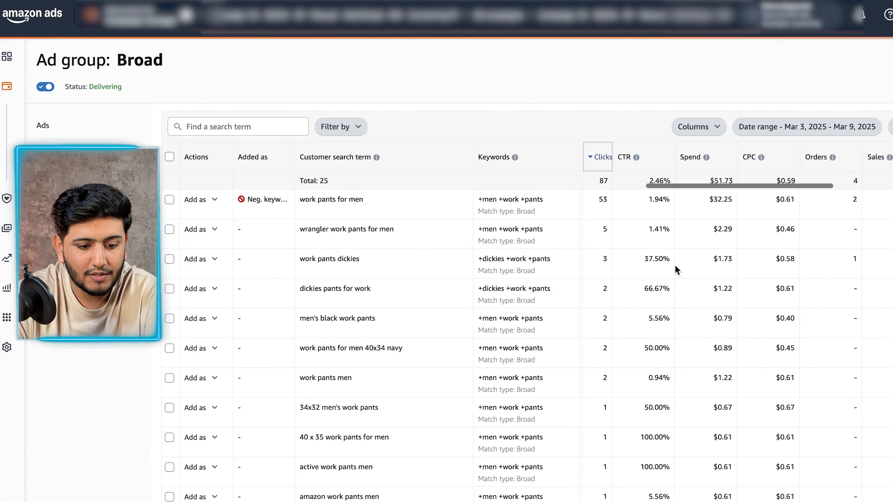
{"action": "scroll", "coordinate": [675, 266], "scroll_direction": "right", "scroll_amount": 5}
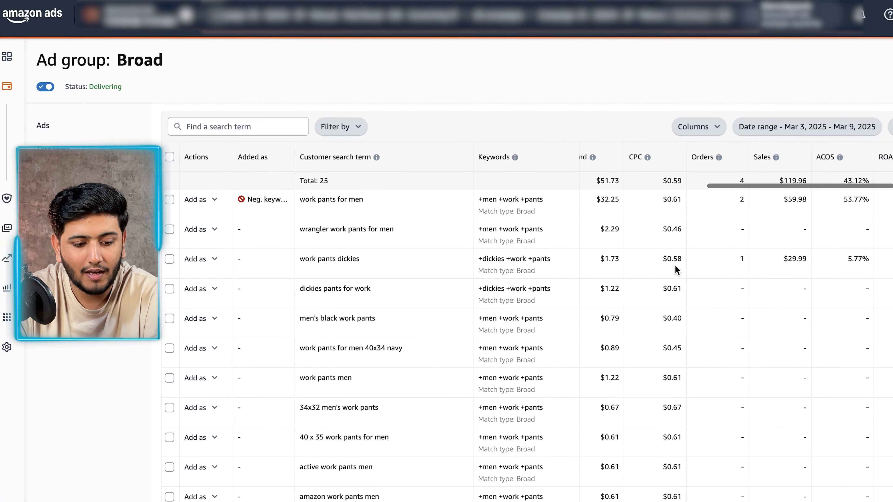
{"action": "scroll", "coordinate": [674, 265], "scroll_direction": "left", "scroll_amount": 10}
{"action": "scroll", "coordinate": [674, 265], "scroll_direction": "right", "scroll_amount": 9}
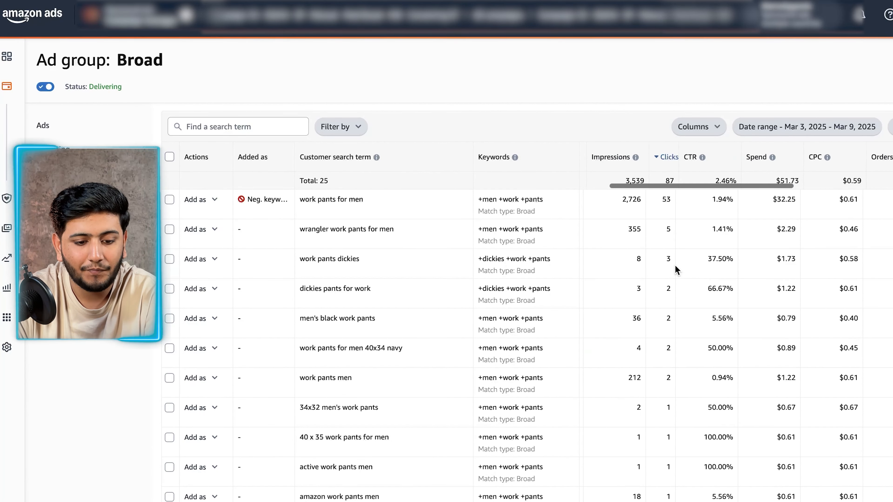
{"action": "scroll", "coordinate": [675, 266], "scroll_direction": "right", "scroll_amount": 3}
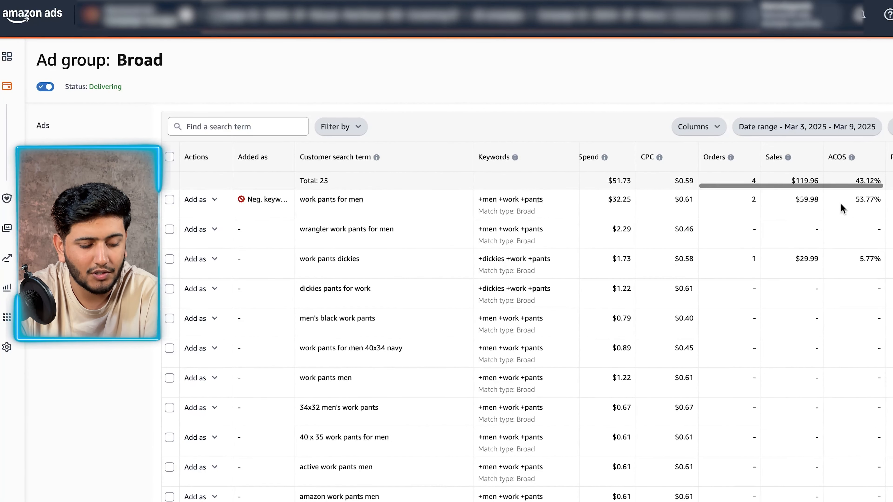
{"action": "scroll", "coordinate": [789, 268], "scroll_direction": "left", "scroll_amount": 5}
{"action": "scroll", "coordinate": [790, 269], "scroll_direction": "left", "scroll_amount": 1}
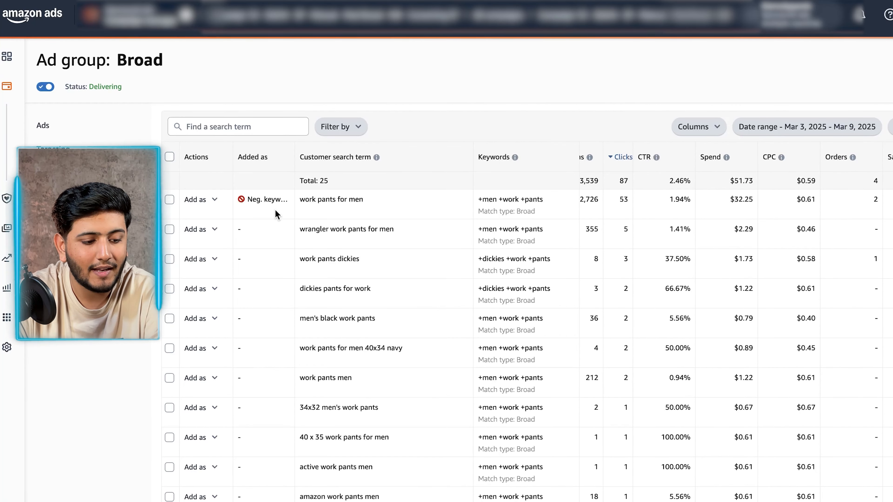
{"action": "triple_click", "coordinate": [275, 200]}
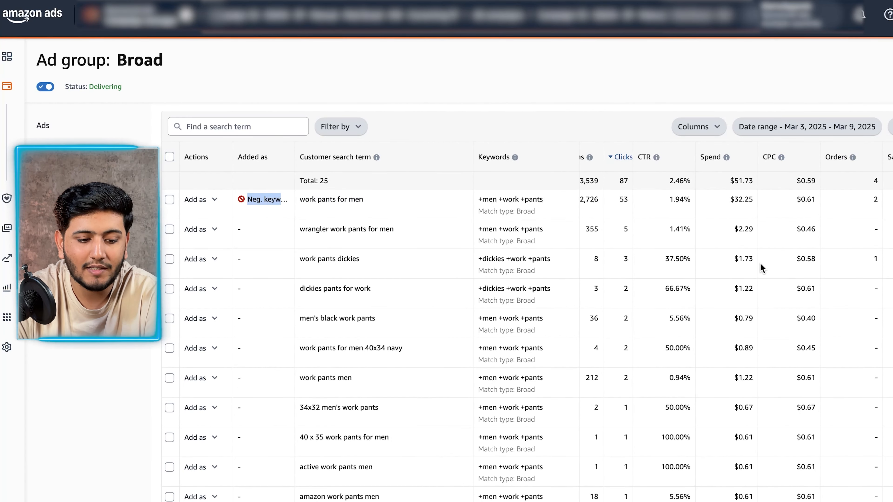
{"action": "scroll", "coordinate": [668, 264], "scroll_direction": "left", "scroll_amount": 3}
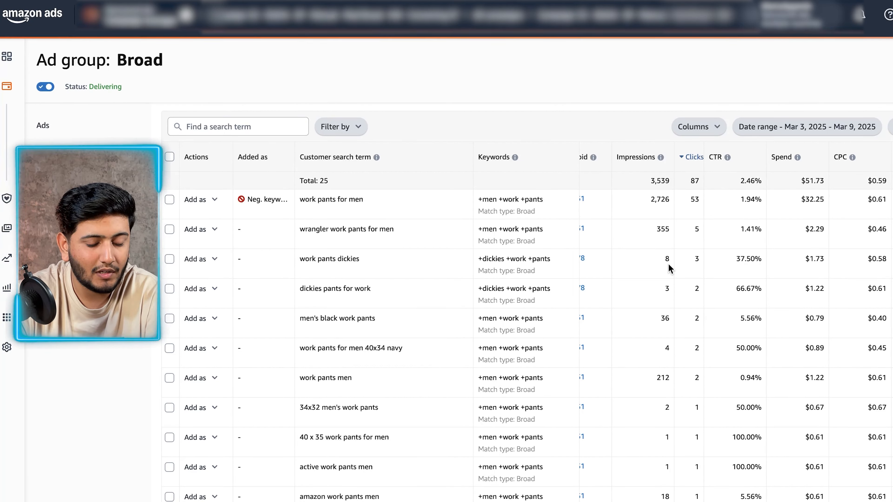
- Set the date range of the Broad ad group's search terms to the last 65 days and review their clicks, spend and orders
{"action": "scroll", "coordinate": [668, 264], "scroll_direction": "right", "scroll_amount": 3}
{"action": "scroll", "coordinate": [670, 268], "scroll_direction": "right", "scroll_amount": 3}
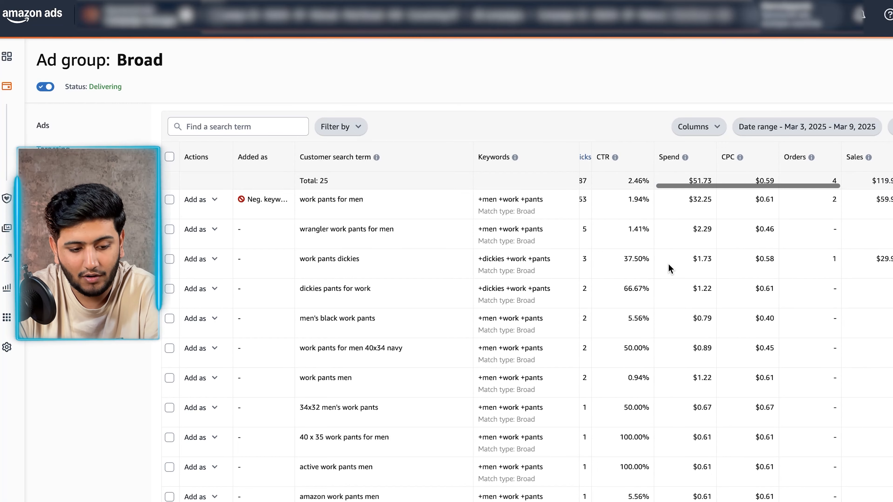
{"action": "scroll", "coordinate": [670, 268], "scroll_direction": "down", "scroll_amount": 1}
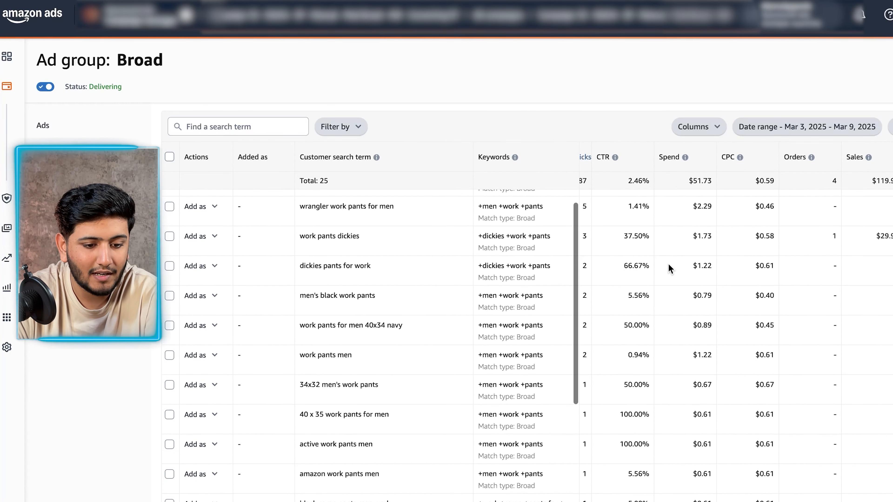
{"action": "left_click", "coordinate": [815, 127]}
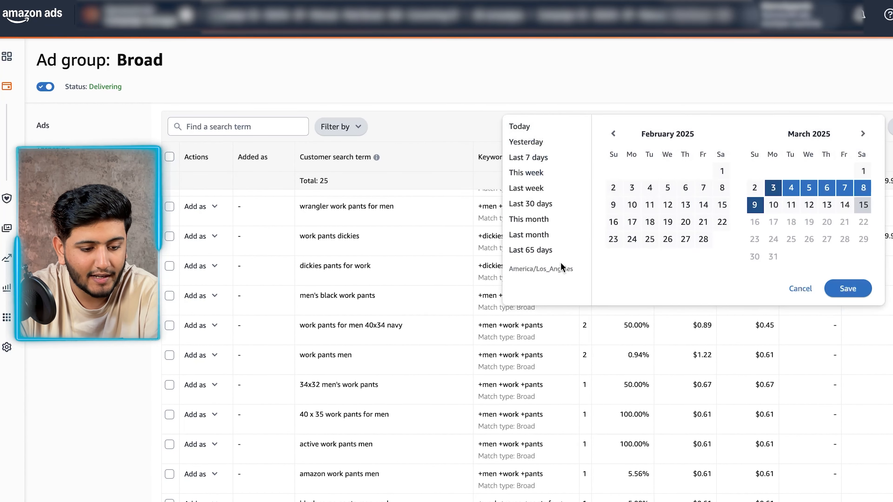
{"action": "left_click", "coordinate": [548, 250]}
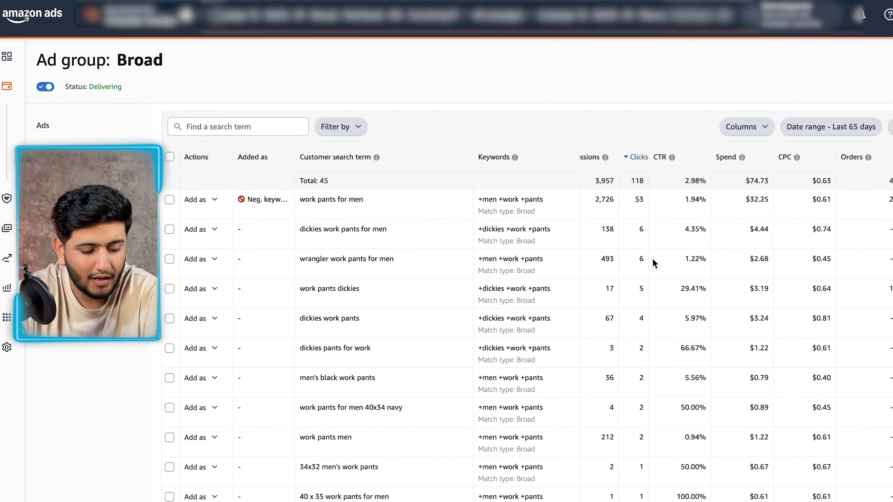
{"action": "scroll", "coordinate": [652, 258], "scroll_direction": "down", "scroll_amount": 3}
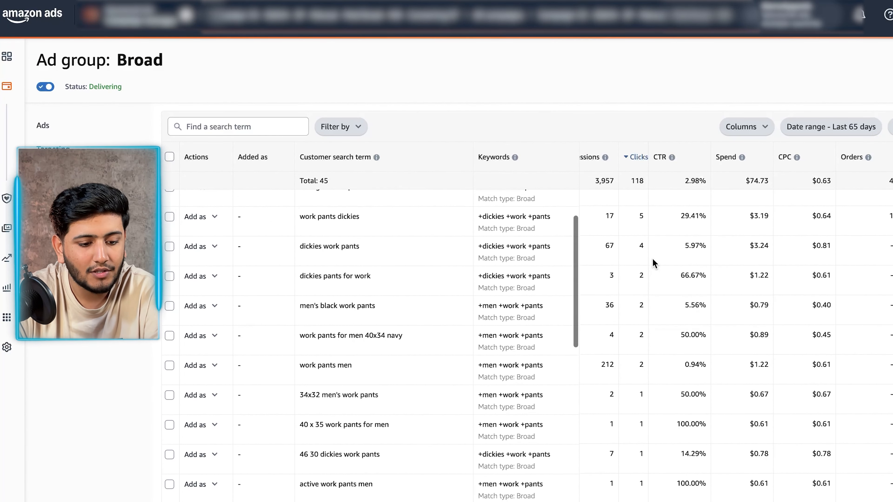
{"action": "scroll", "coordinate": [652, 258], "scroll_direction": "up", "scroll_amount": 3}
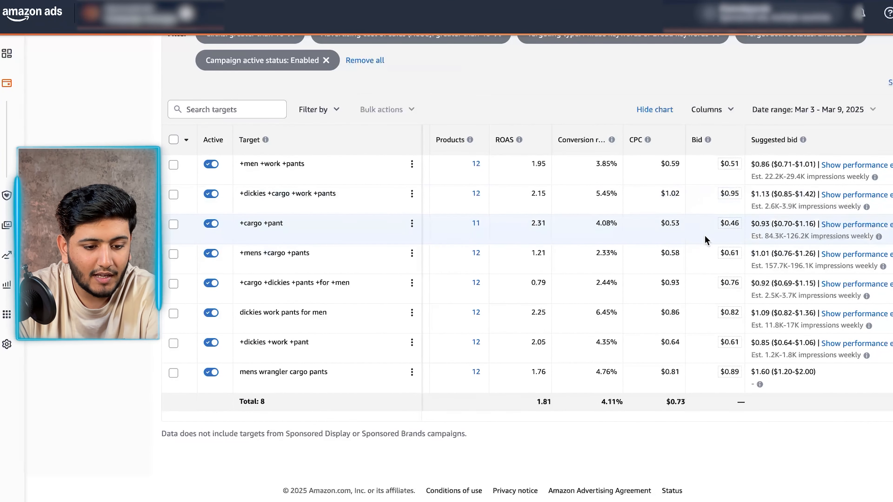
- Return to the filtered targets list and examine each target's bid, CPC, clicks, spend, orders and sales
{"action": "scroll", "coordinate": [787, 227], "scroll_direction": "right", "scroll_amount": 3}
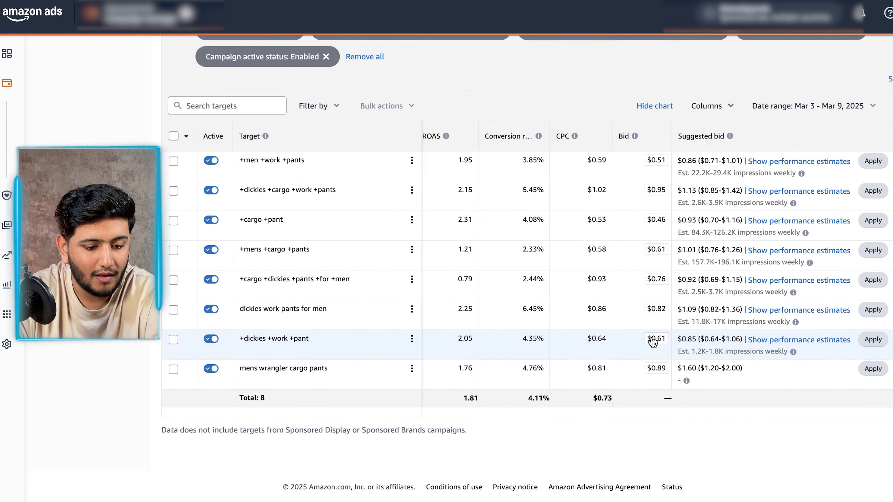
{"action": "scroll", "coordinate": [669, 288], "scroll_direction": "right", "scroll_amount": 10}
{"action": "scroll", "coordinate": [685, 284], "scroll_direction": "right", "scroll_amount": 2}
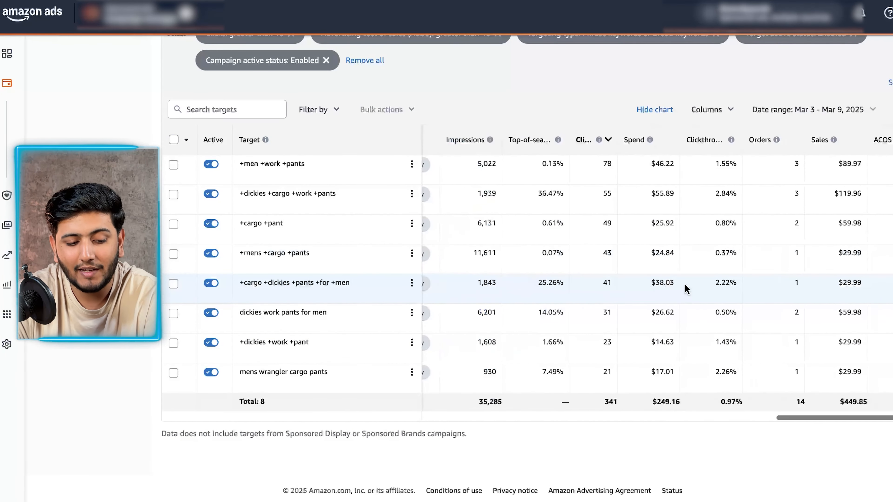